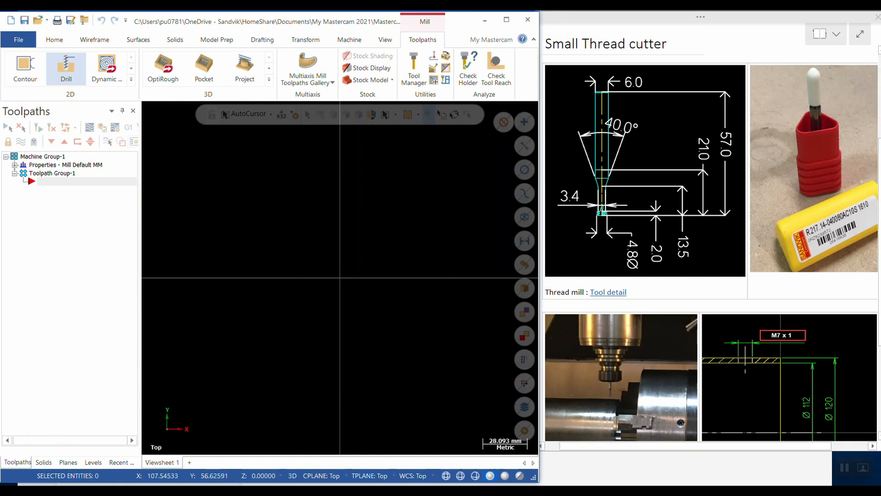
Review the notes on the small thread cutter, including the tool dimensions, the M7 x 1 hole drawing and the material group.
{"action": "scroll", "coordinate": [711, 229], "scroll_direction": "down", "scroll_amount": 5}
{"action": "scroll", "coordinate": [711, 229], "scroll_direction": "up", "scroll_amount": 3}
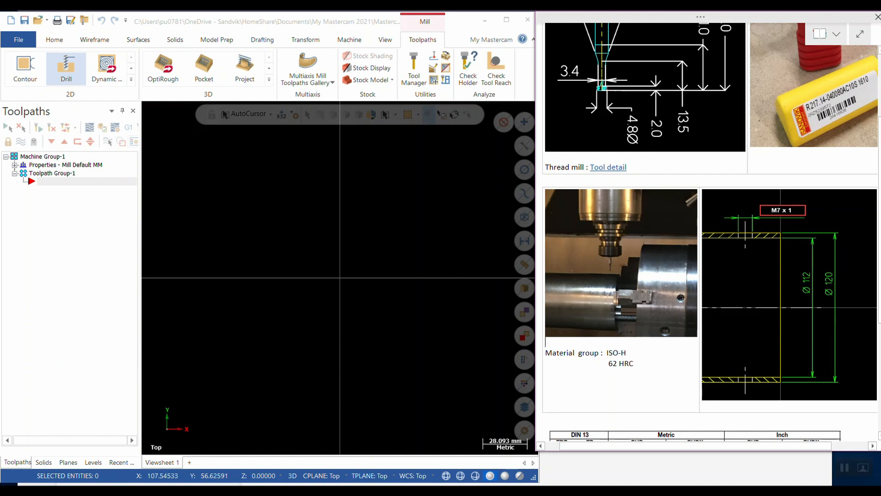
{"action": "scroll", "coordinate": [709, 232], "scroll_direction": "up", "scroll_amount": 3}
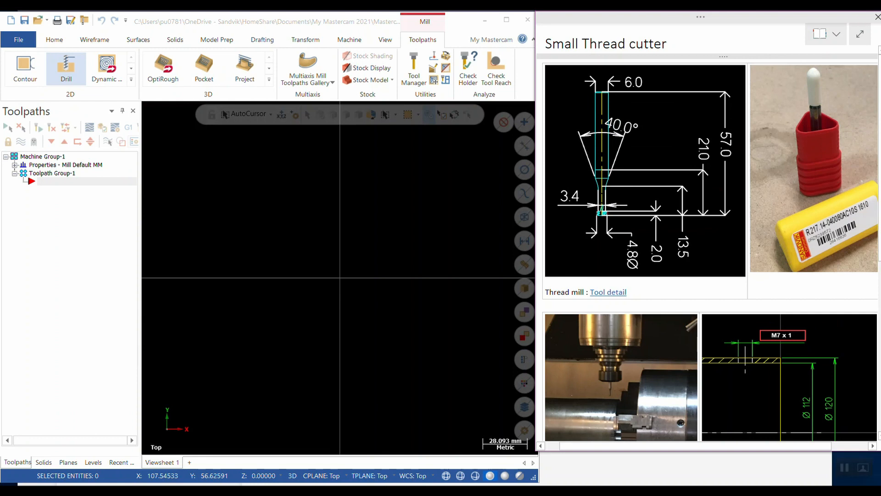
{"action": "scroll", "coordinate": [709, 231], "scroll_direction": "down", "scroll_amount": 3}
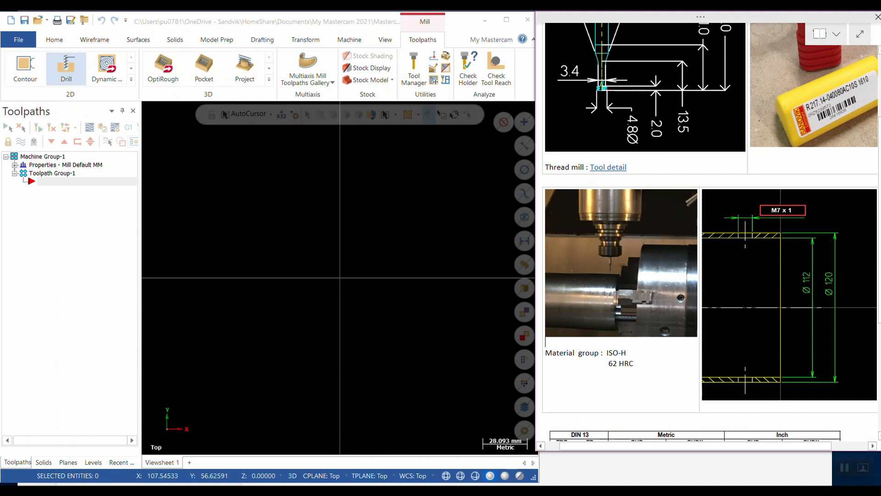
{"action": "scroll", "coordinate": [709, 232], "scroll_direction": "up", "scroll_amount": 3}
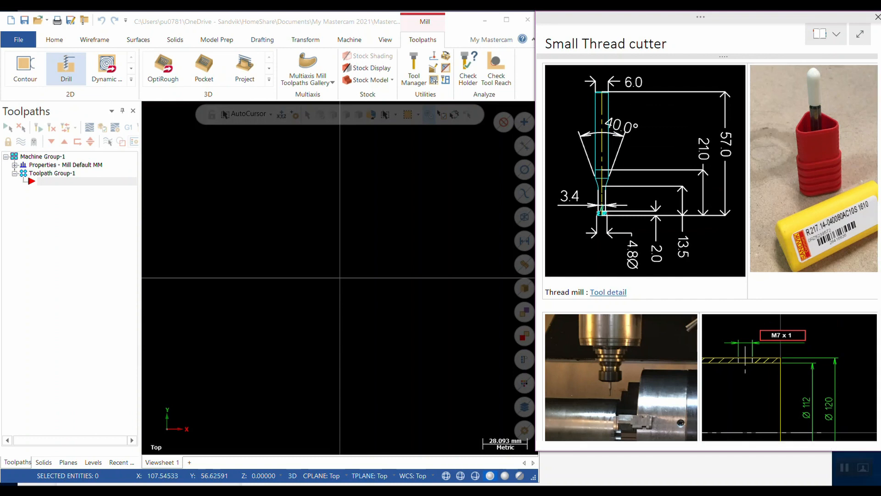
Switch to the browser and look through the R217.14-048100AC12S 1610 product page.
{"action": "key", "text": "alt+Tab"}
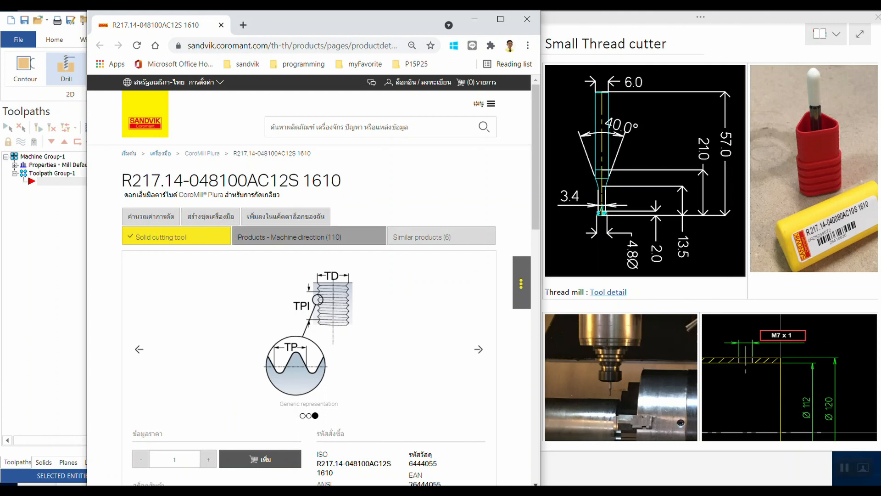
{"action": "scroll", "coordinate": [312, 275], "scroll_direction": "down", "scroll_amount": 2}
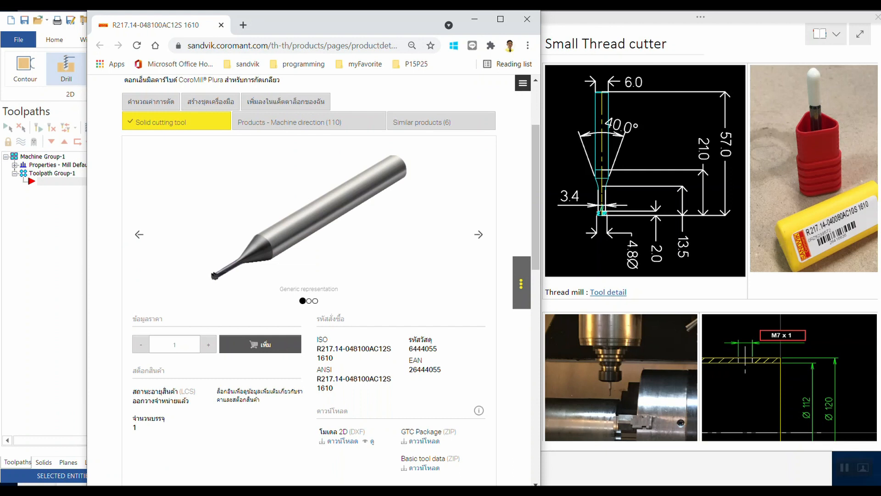
{"action": "scroll", "coordinate": [312, 275], "scroll_direction": "down", "scroll_amount": 5}
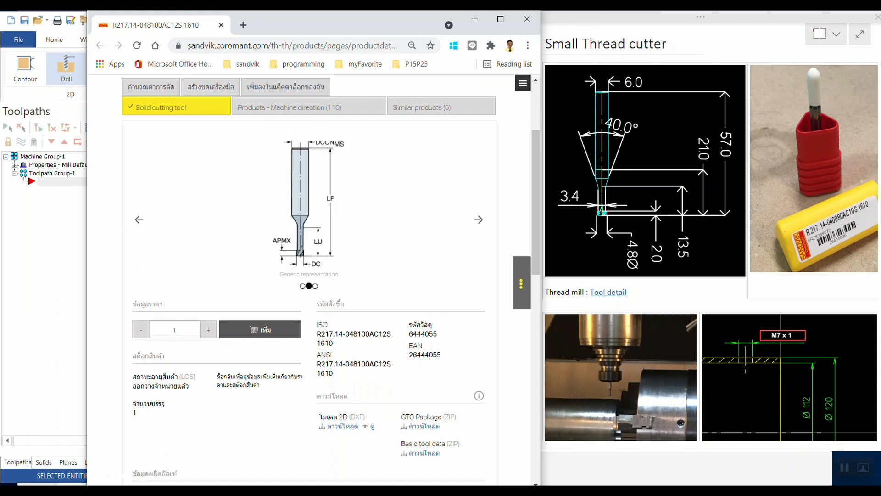
{"action": "scroll", "coordinate": [312, 275], "scroll_direction": "up", "scroll_amount": 9}
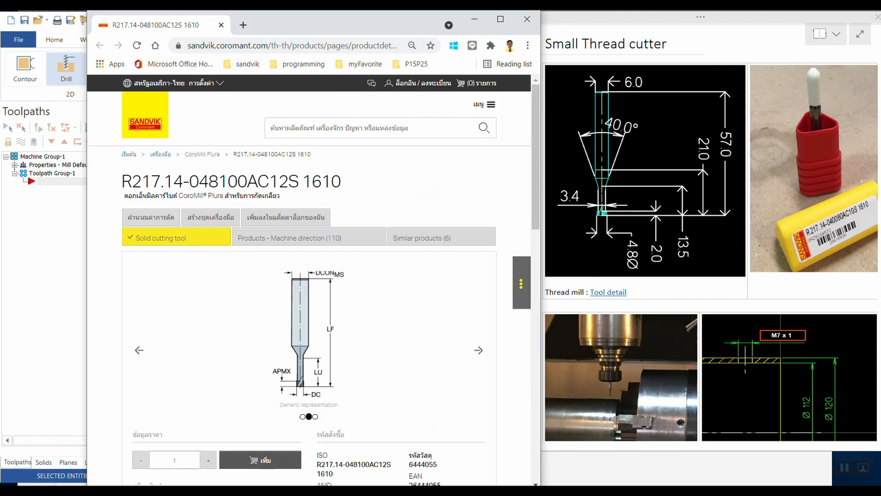
Change the product website's language to English (US) and save the setting.
{"action": "left_click", "coordinate": [206, 83]}
{"action": "left_click", "coordinate": [261, 142]}
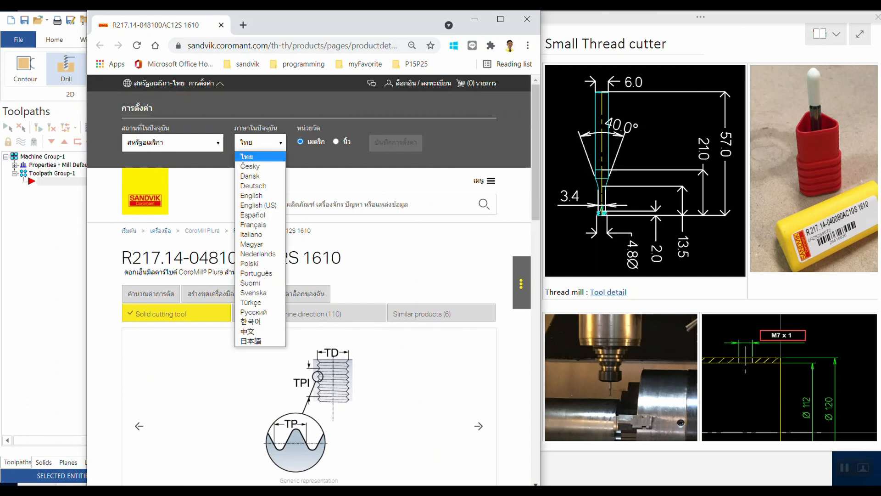
{"action": "left_click", "coordinate": [259, 195]}
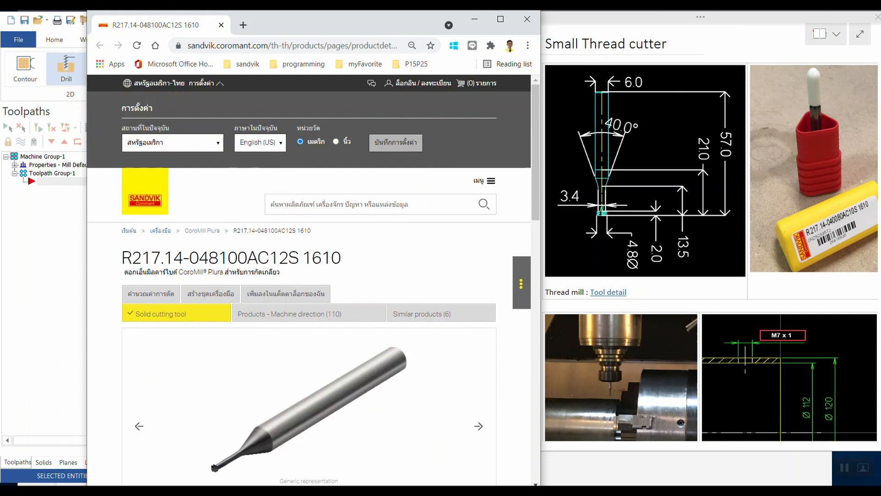
{"action": "left_click", "coordinate": [395, 143]}
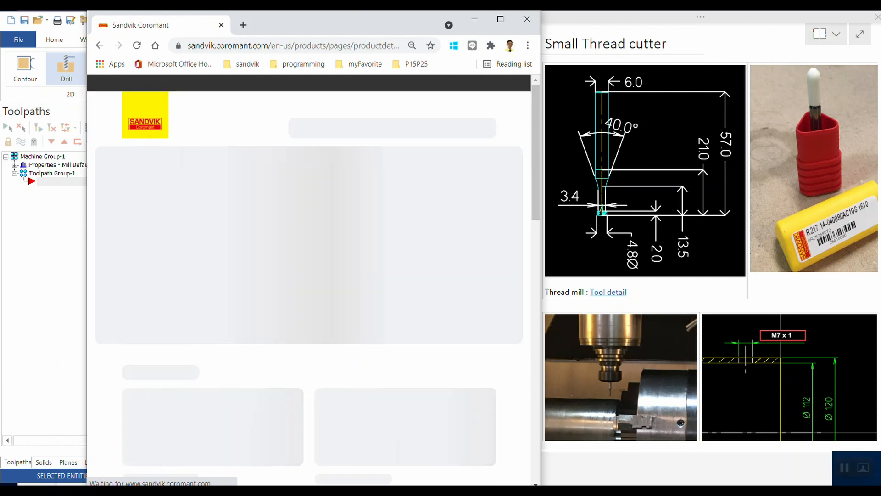
Enlarge the dimensioned thread mill drawing in the notes.
{"action": "scroll", "coordinate": [312, 275], "scroll_direction": "down", "scroll_amount": 5}
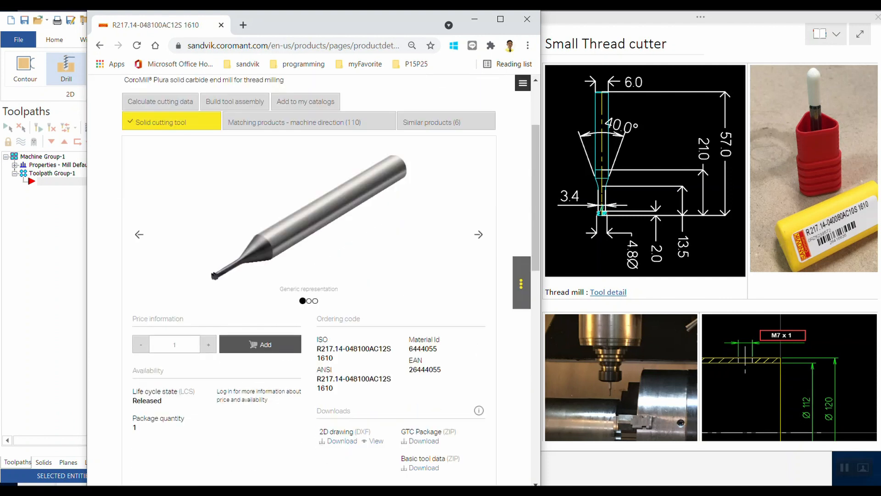
{"action": "left_click", "coordinate": [645, 170]}
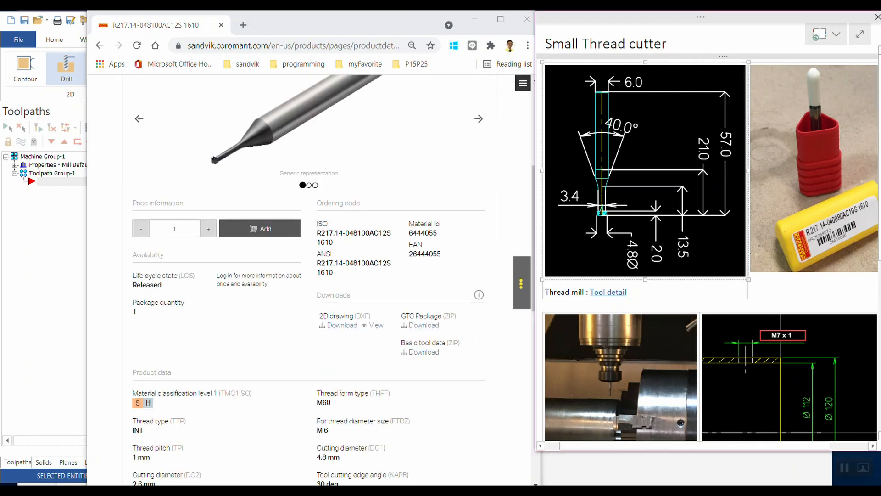
{"action": "left_click_drag", "start_coordinate": [748, 279], "coordinate": [852, 389]}
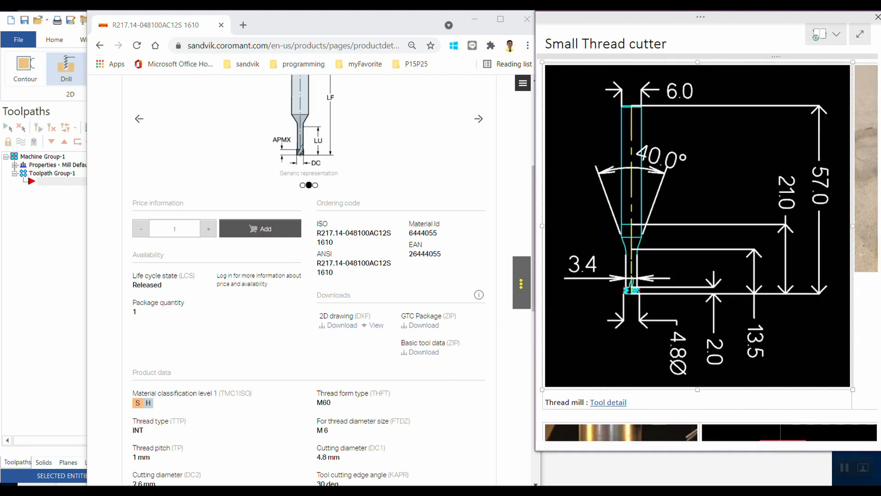
Examine the thread mill's product data on the web page, including material classification, thread pitch and both cutting diameters.
{"action": "scroll", "coordinate": [309, 280], "scroll_direction": "down", "scroll_amount": 5}
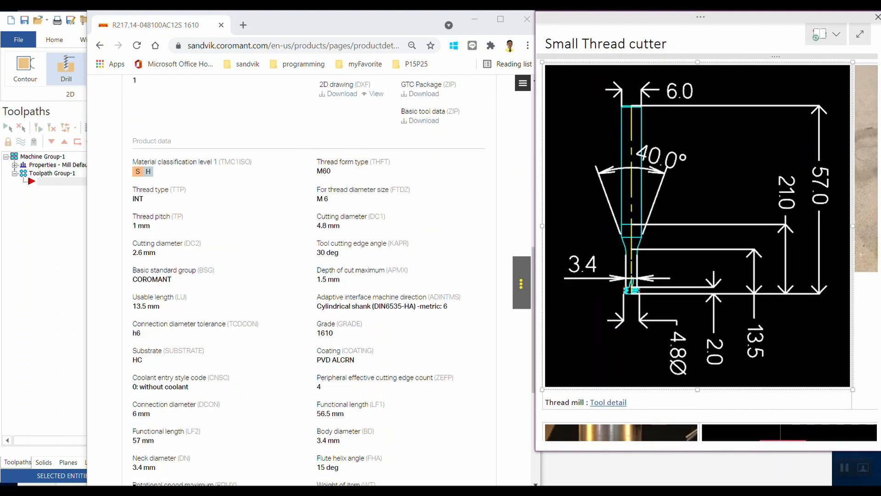
{"action": "left_click", "coordinate": [148, 171]}
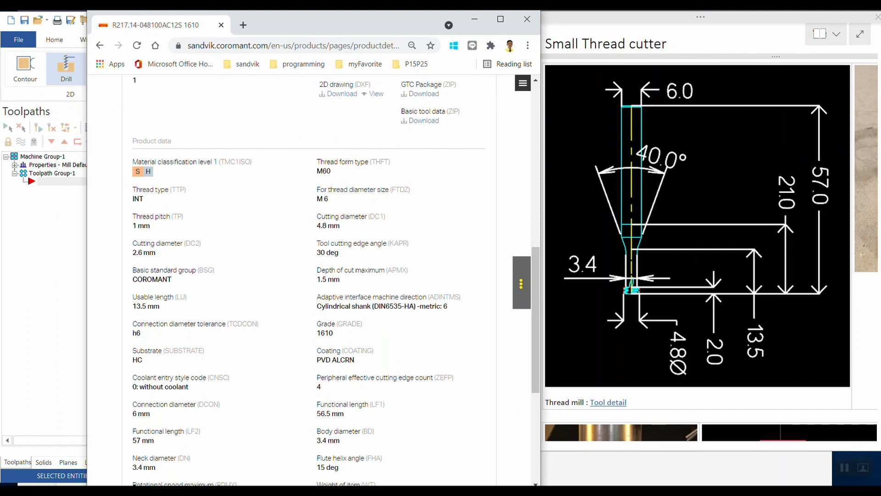
{"action": "left_click_drag", "start_coordinate": [133, 226], "coordinate": [150, 226]}
{"action": "scroll", "coordinate": [308, 275], "scroll_direction": "down", "scroll_amount": 1}
{"action": "left_click_drag", "start_coordinate": [156, 194], "coordinate": [133, 195]}
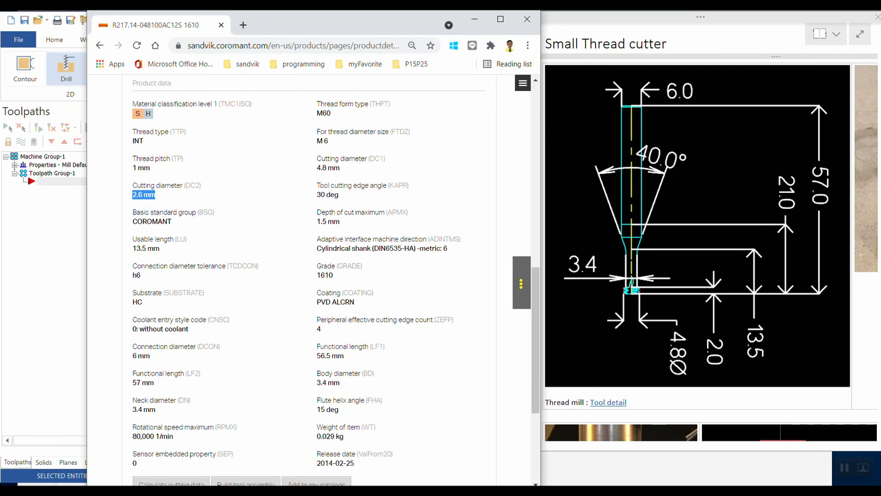
{"action": "left_click_drag", "start_coordinate": [341, 168], "coordinate": [317, 168]}
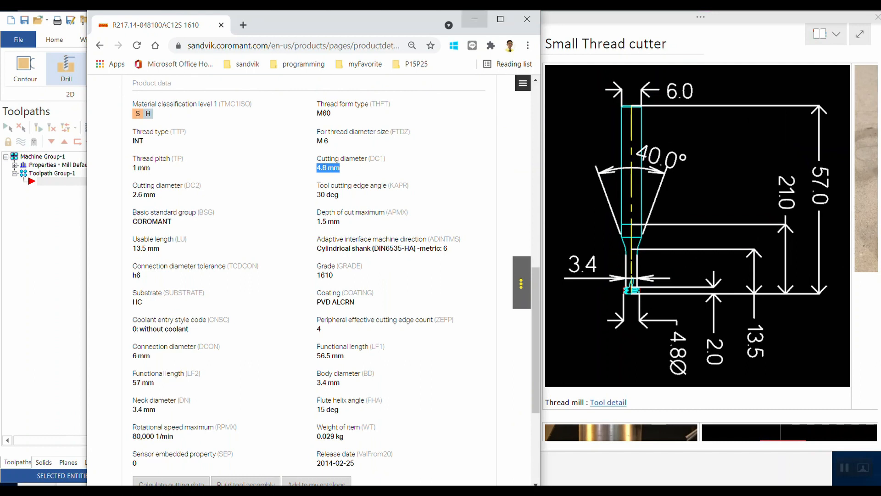
Return to Mastercam, open the Tool Manager and load the MyToolLibrary2021.TOOLDB tool library.
{"action": "left_click", "coordinate": [474, 19]}
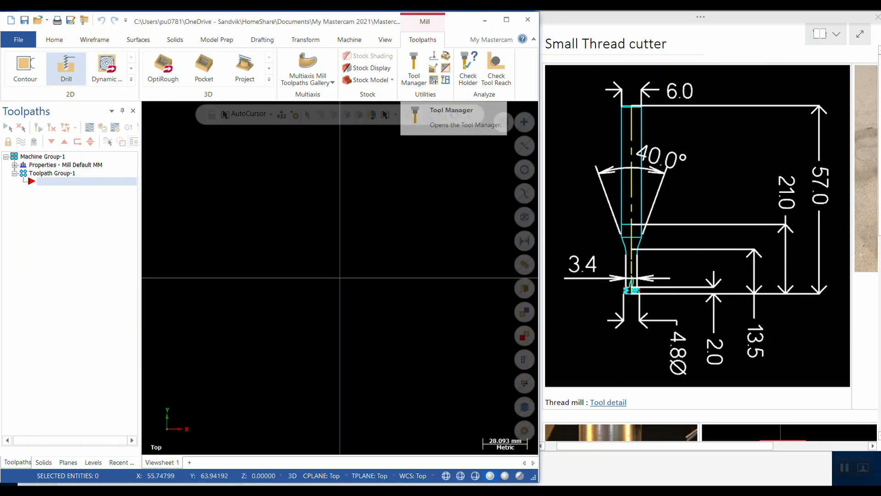
{"action": "left_click", "coordinate": [413, 71]}
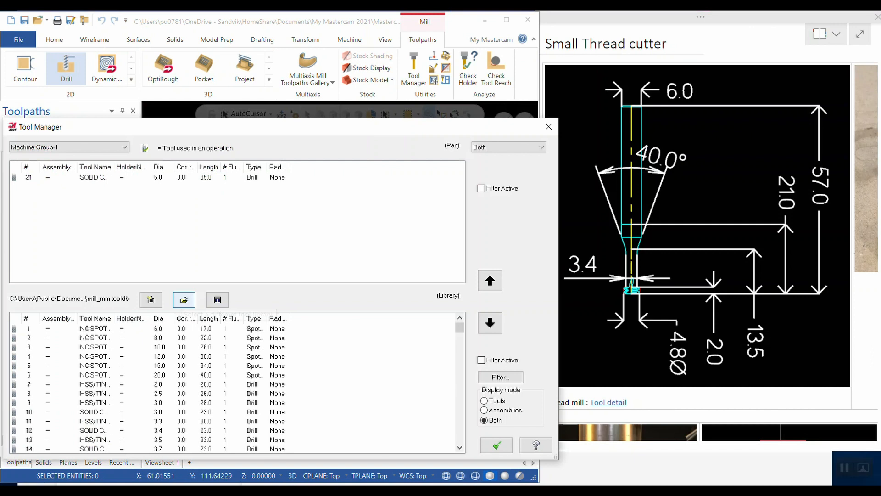
{"action": "left_click", "coordinate": [184, 300]}
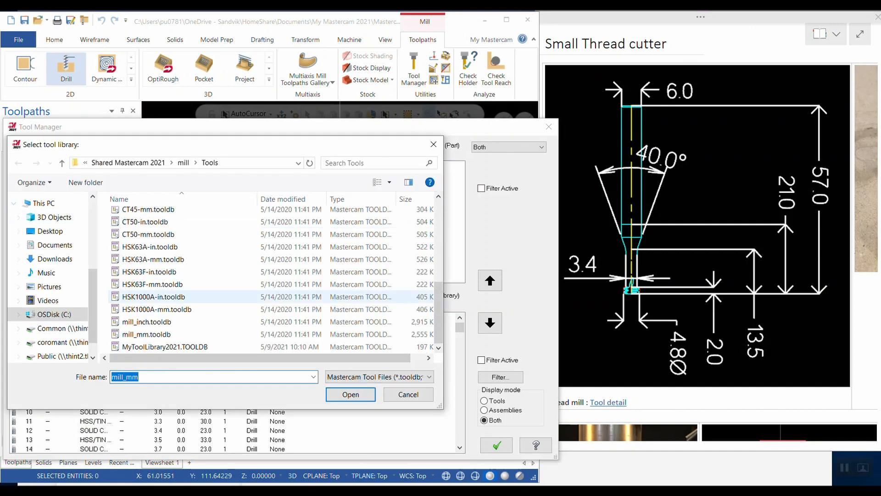
{"action": "left_click", "coordinate": [165, 346]}
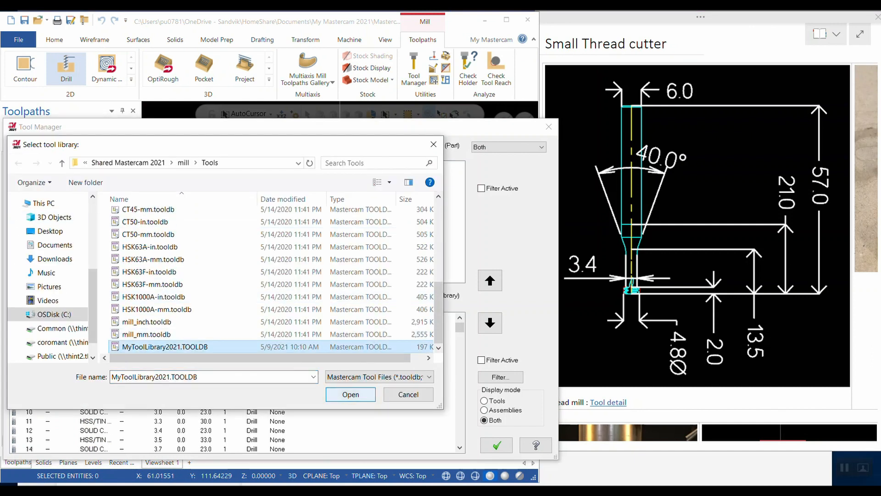
{"action": "left_click", "coordinate": [351, 394]}
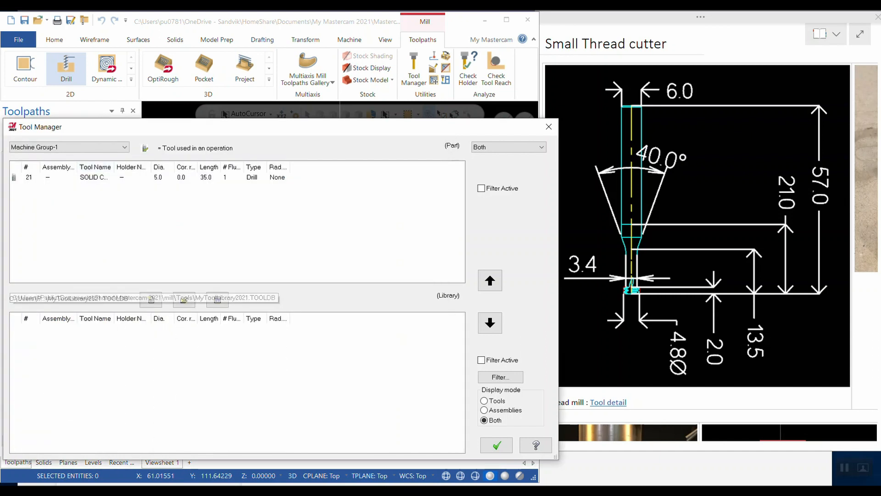
Start creating a new tool of type Thread mill for Machine Group-1 and proceed to its geometry.
{"action": "right_click", "coordinate": [106, 205]}
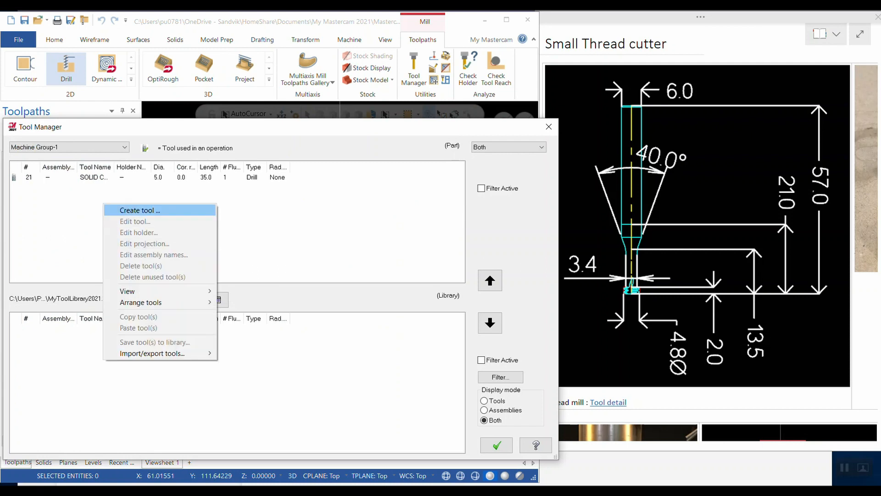
{"action": "left_click", "coordinate": [137, 210]}
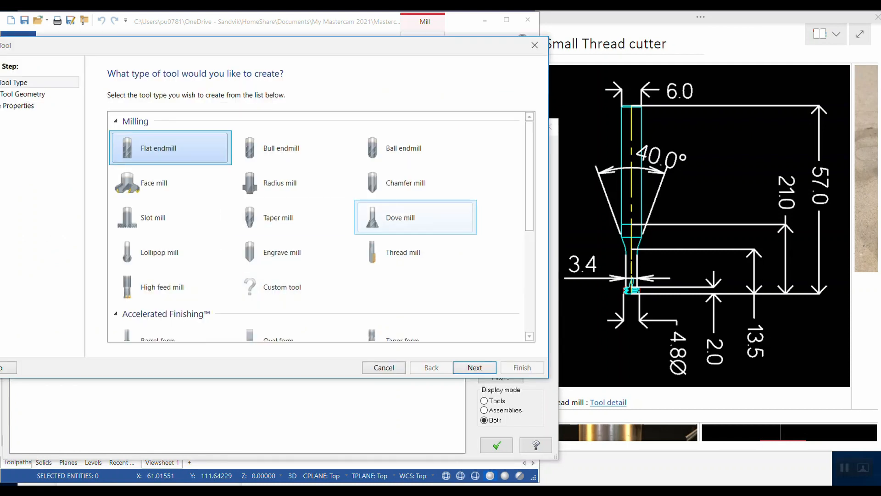
{"action": "left_click", "coordinate": [415, 252]}
{"action": "left_click", "coordinate": [475, 367]}
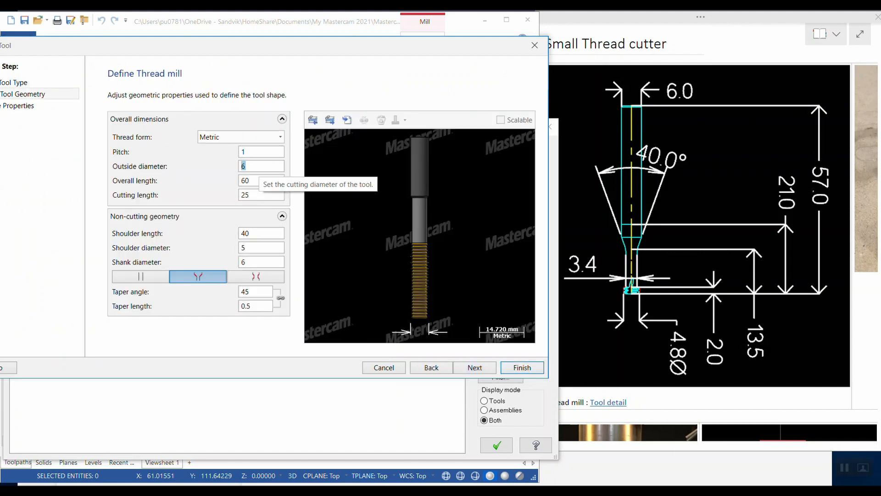
Set the thread mill's outside diameter to 4.8, overall length to 57 and cutting length to 2, keeping pitch 1.
{"action": "left_click", "coordinate": [255, 153]}
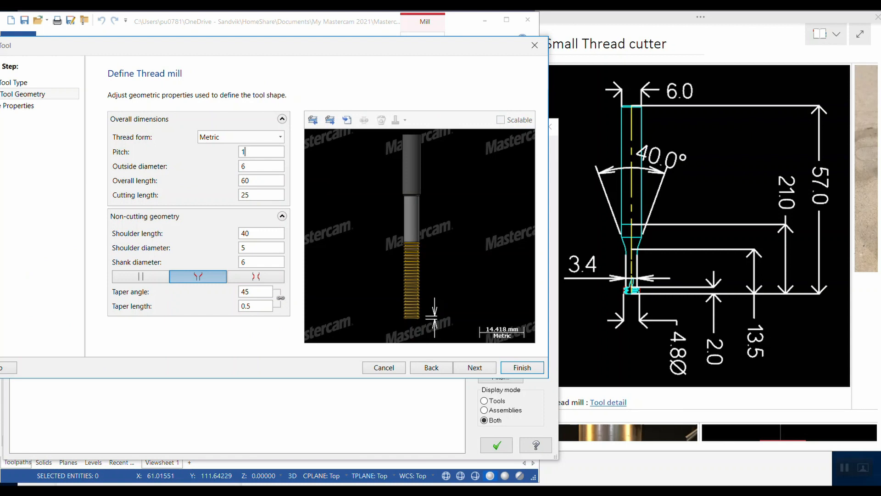
{"action": "key", "text": "Tab"}
{"action": "type", "text": "4.8"}
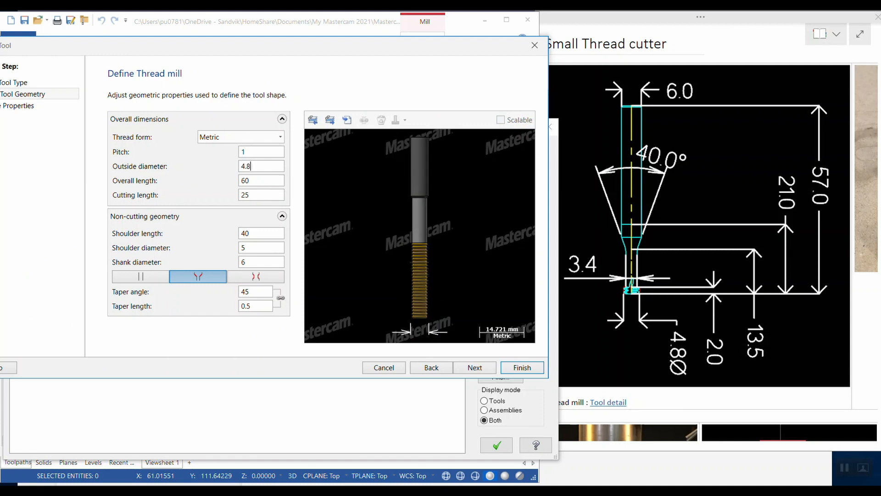
{"action": "key", "text": "Tab"}
{"action": "type", "text": "57"}
{"action": "key", "text": "Tab"}
{"action": "type", "text": "2"}
Set the non-cutting geometry to shoulder length 13.5, shoulder diameter 3.4 and taper angle 20.
{"action": "key", "text": "Tab"}
{"action": "type", "text": "13.5"}
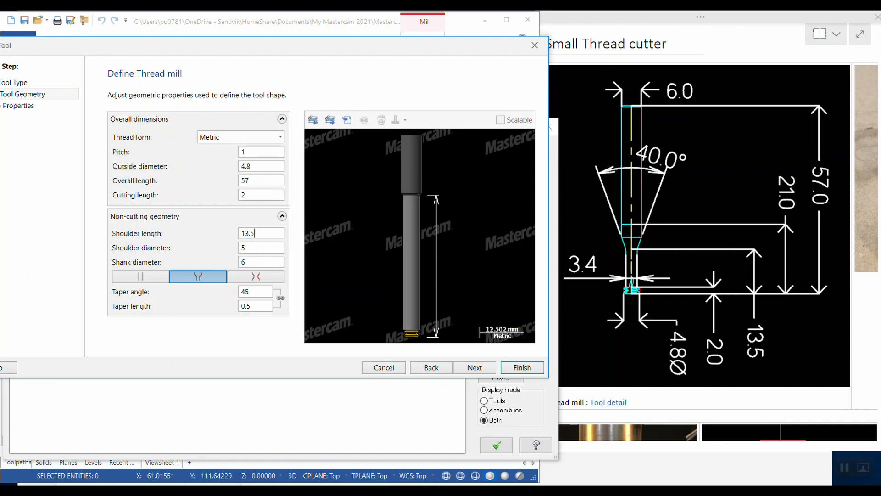
{"action": "key", "text": "Tab"}
{"action": "type", "text": "3.4"}
{"action": "key", "text": "Tab"}
{"action": "key", "text": "Tab"}
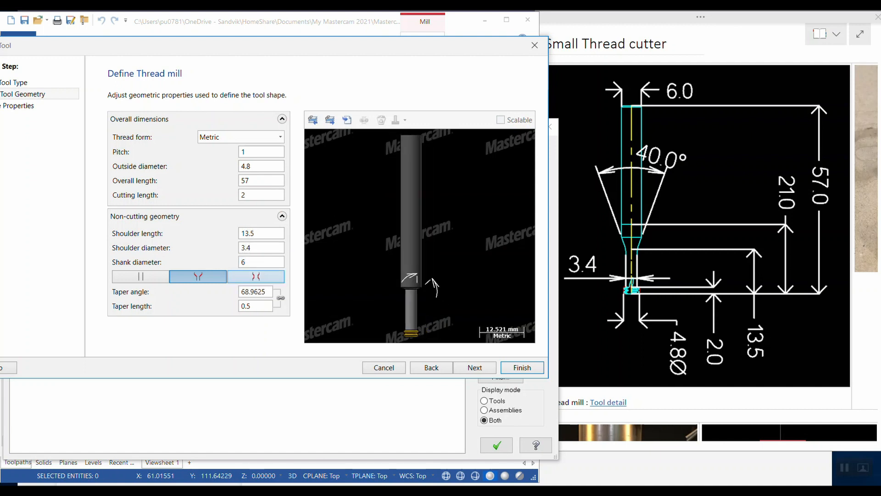
{"action": "key", "text": "Tab"}
{"action": "key", "text": "Tab"}
{"action": "key", "text": "Tab"}
{"action": "type", "text": "20"}
{"action": "key", "text": "Tab"}
Proceed to the tool's miscellaneous properties and set the number of flutes to 4.
{"action": "left_click", "coordinate": [475, 368]}
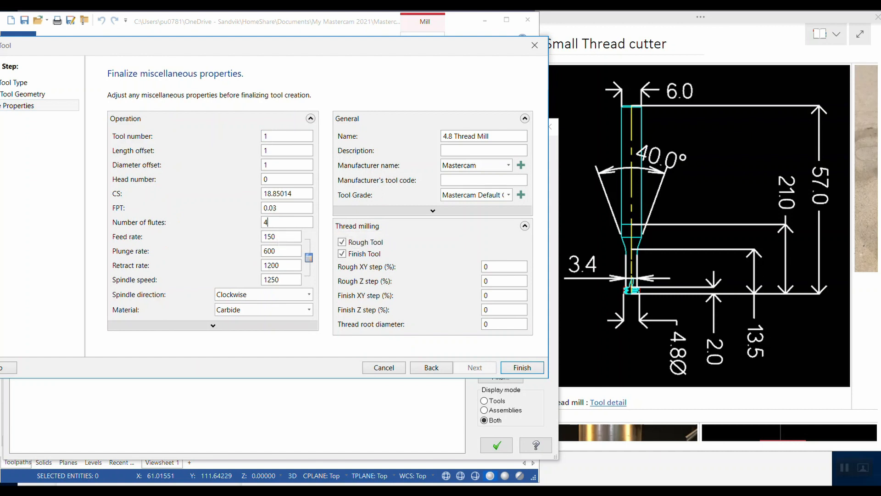
{"action": "double_click", "coordinate": [267, 222]}
{"action": "type", "text": "4"}
Name the tool R217.14-048100AC12S 1610, copied from the browser's product page, and set its manufacturer to Sandvik.
{"action": "key", "text": "alt+Tab"}
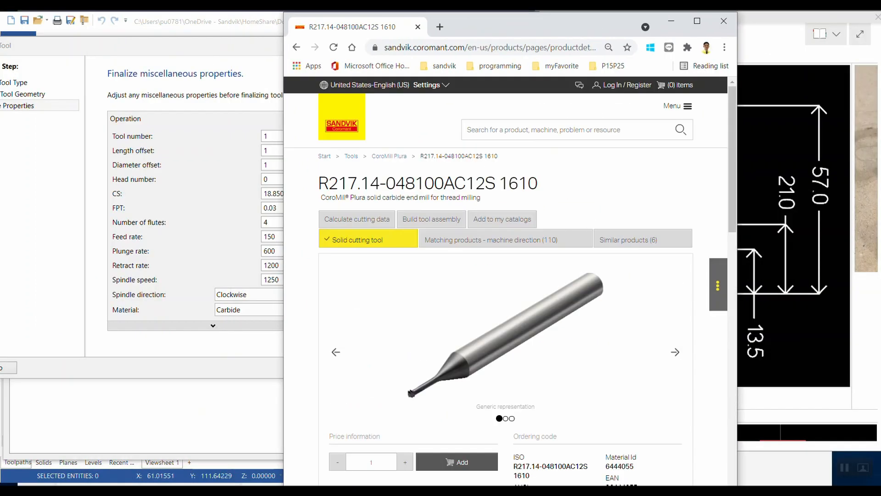
{"action": "triple_click", "coordinate": [427, 183]}
{"action": "key", "text": "ctrl+c"}
{"action": "key", "text": "alt+Tab"}
{"action": "left_click", "coordinate": [483, 151]}
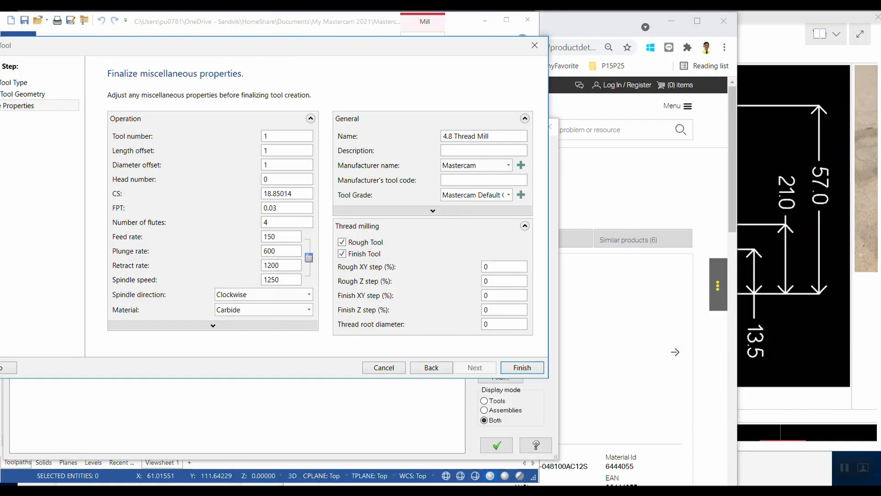
{"action": "key", "text": "ctrl+v"}
{"action": "left_click_drag", "start_coordinate": [480, 151], "coordinate": [443, 137]}
{"action": "left_click", "coordinate": [490, 136]}
{"action": "left_click", "coordinate": [508, 165]}
{"action": "left_click", "coordinate": [463, 276]}
{"action": "key", "text": "ctrl+x"}
{"action": "key", "text": "ctrl+v"}
Enter the tool description "Small thread cutter for M6,M7 pitch 1".
{"action": "left_click", "coordinate": [483, 150]}
{"action": "type", "text": "Small threa"}
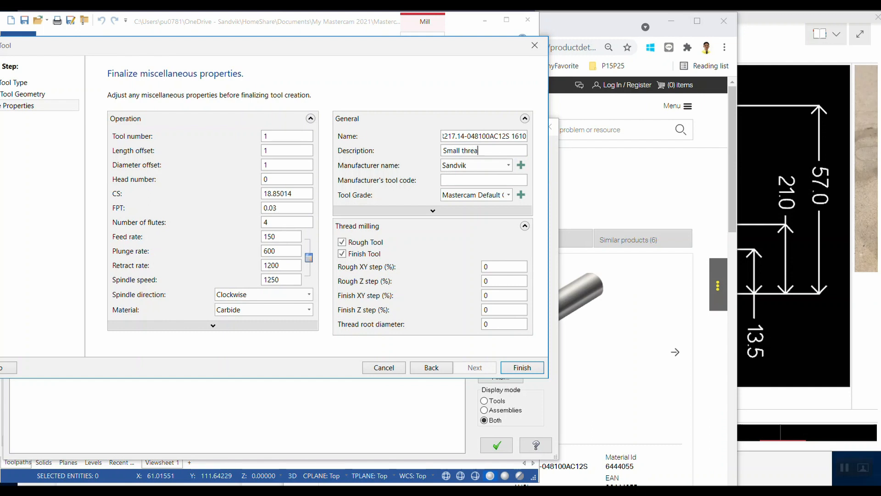
{"action": "type", "text": "d cutter for M6,M7 pitch 1"}
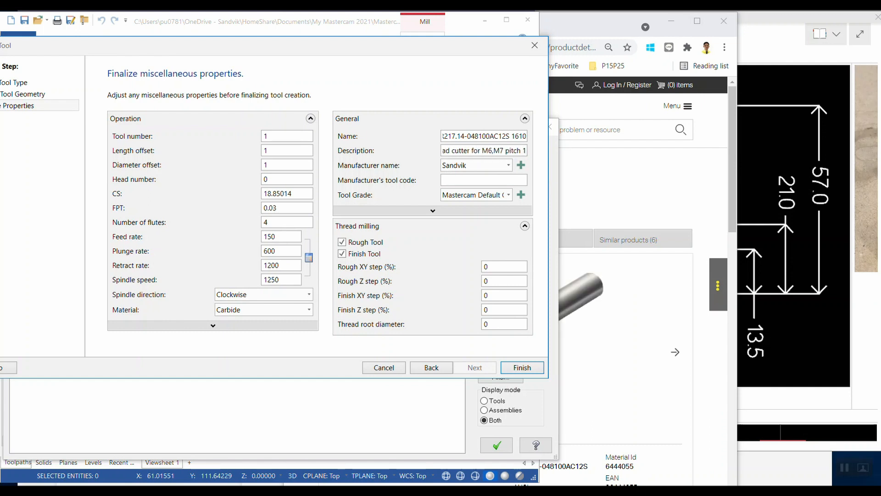
In the browser, start calculating cutting data for the thread mill and choose thread milling in a through hole as the task.
{"action": "left_click", "coordinate": [292, 194]}
{"action": "left_click_drag", "start_coordinate": [569, 20], "coordinate": [734, 18]}
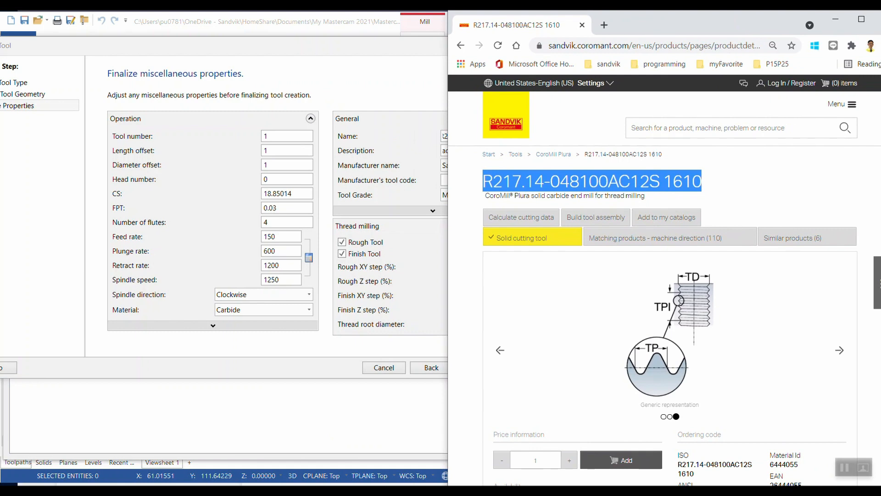
{"action": "left_click", "coordinate": [469, 208]}
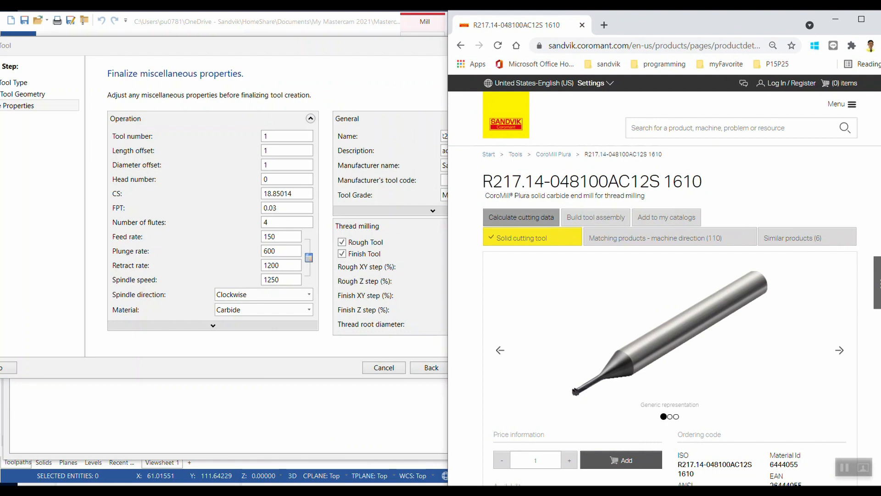
{"action": "left_click", "coordinate": [521, 217]}
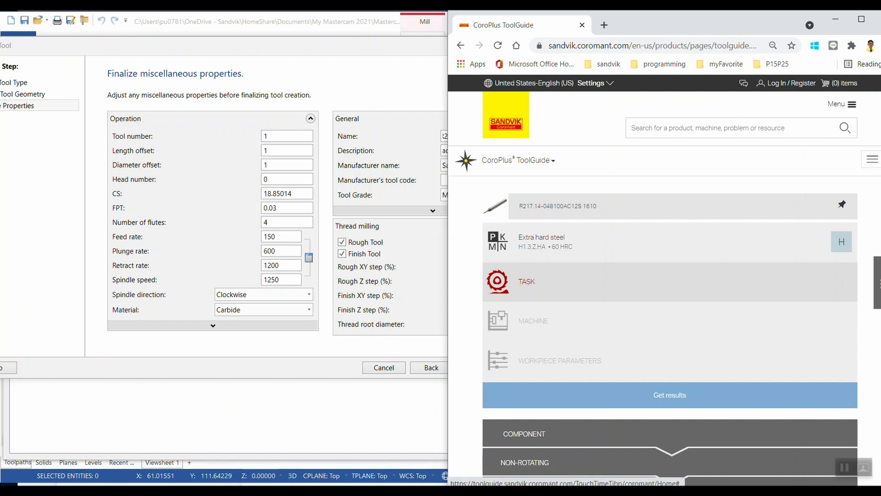
{"action": "scroll", "coordinate": [670, 280], "scroll_direction": "down", "scroll_amount": 9}
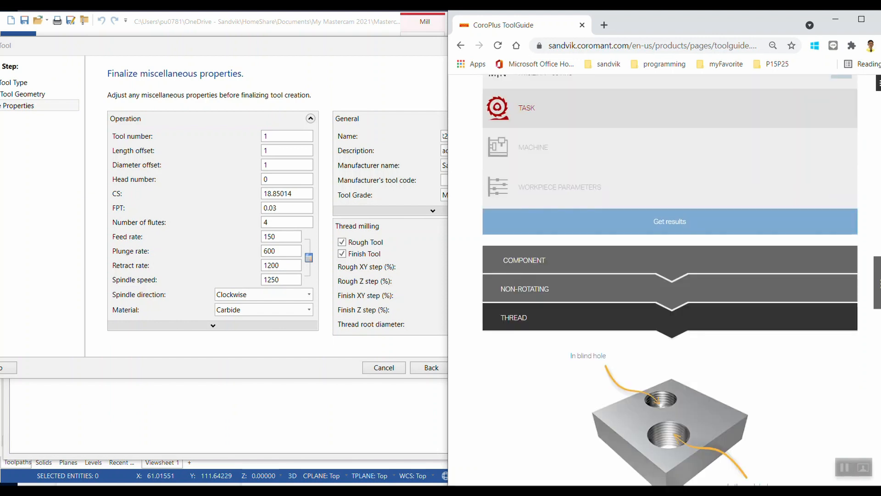
{"action": "scroll", "coordinate": [664, 280], "scroll_direction": "up", "scroll_amount": 3}
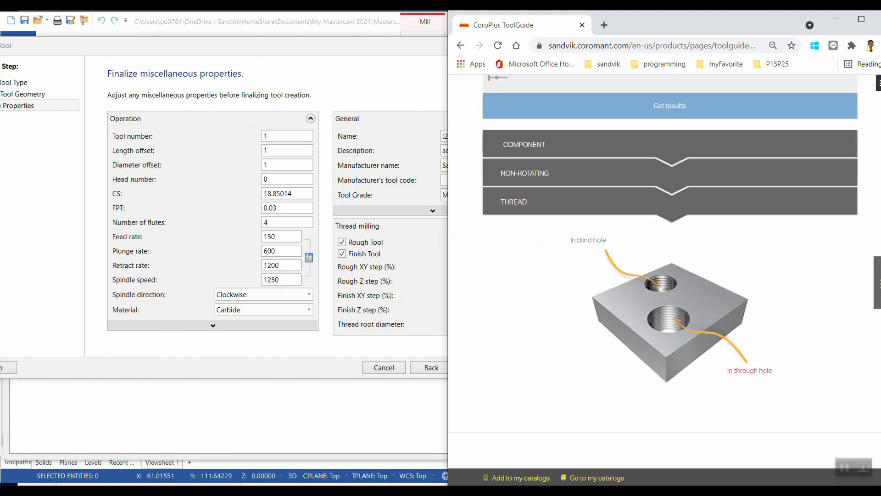
{"action": "left_click", "coordinate": [749, 370]}
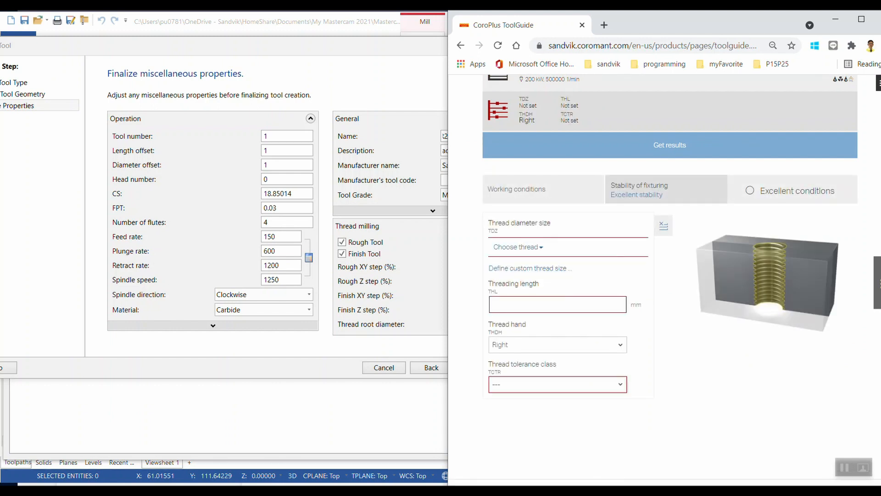
Set the thread diameter size to metric M 7 in the workpiece parameters.
{"action": "left_click", "coordinate": [516, 246]}
{"action": "left_click", "coordinate": [501, 260]}
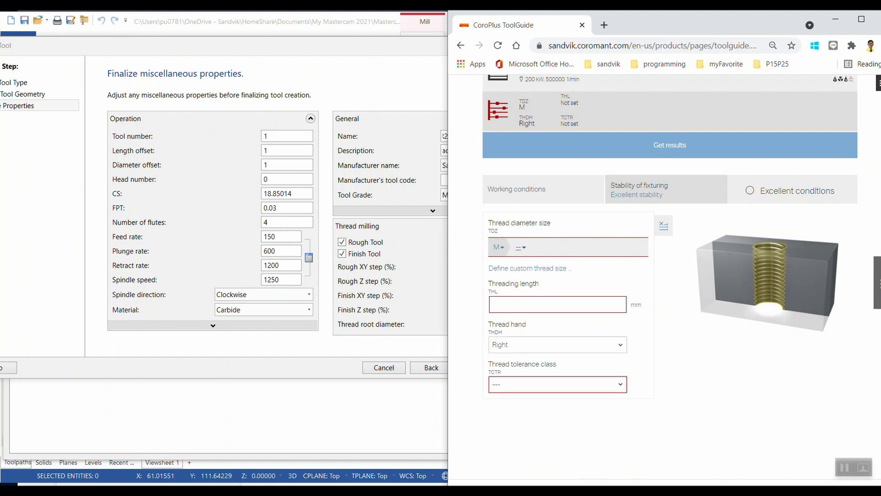
{"action": "left_click", "coordinate": [521, 247]}
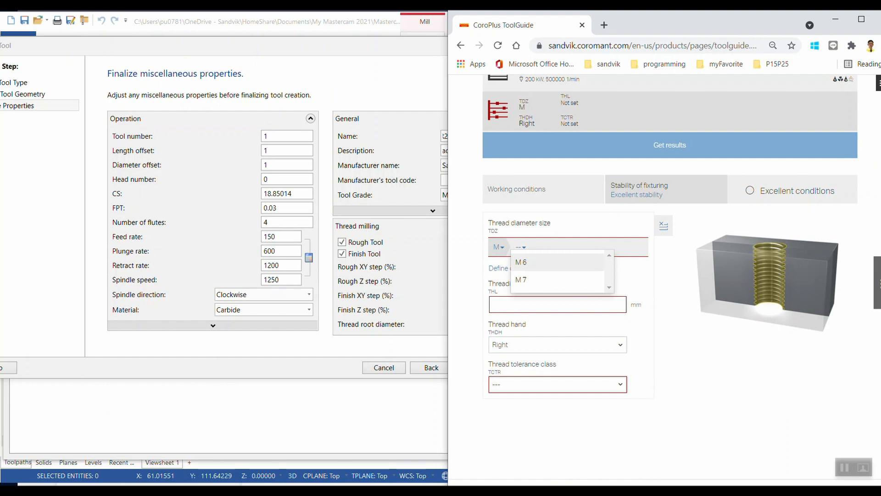
{"action": "left_click", "coordinate": [520, 279]}
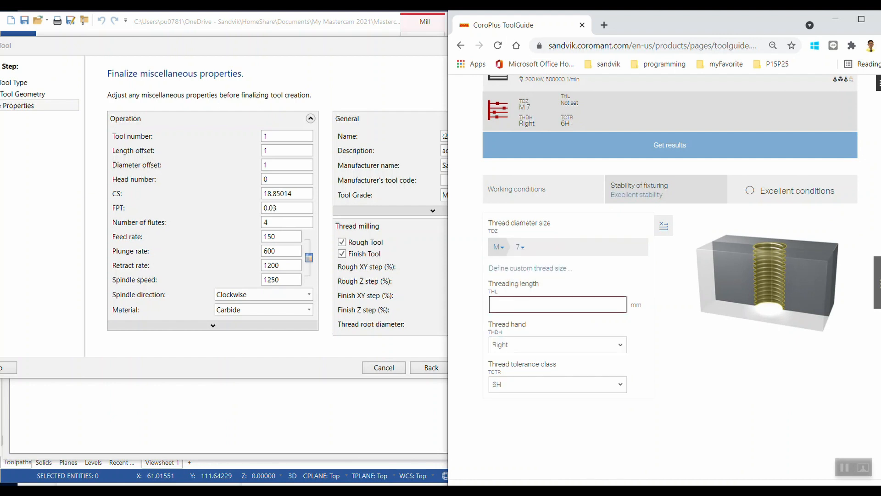
Check the M7 x 1 hole drawing and set the threading length to 5 mm.
{"action": "left_click", "coordinate": [623, 304]}
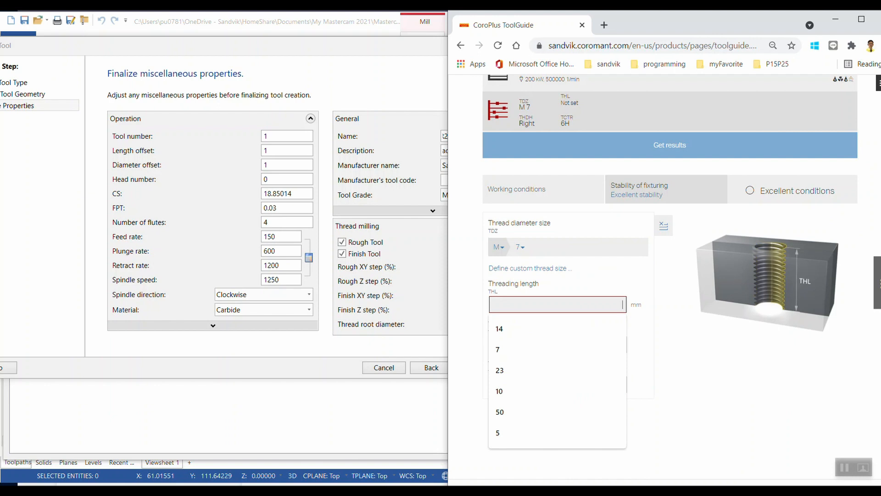
{"action": "left_click_drag", "start_coordinate": [683, 26], "coordinate": [303, 17]}
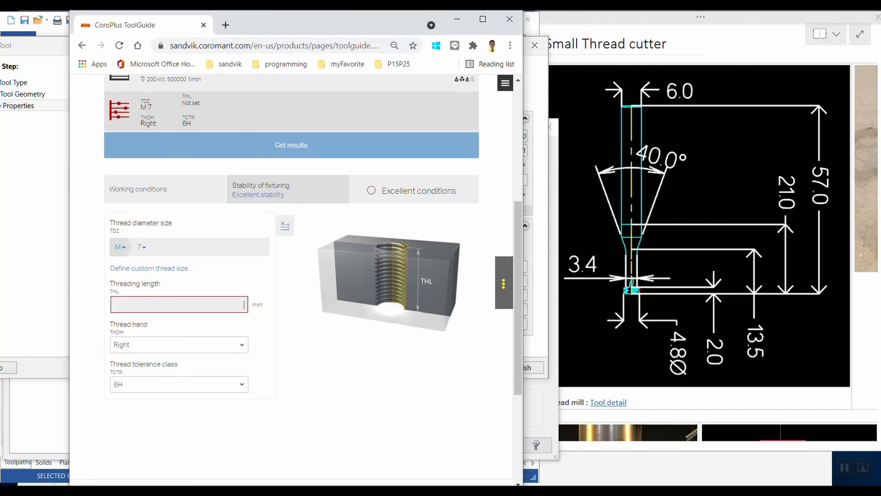
{"action": "scroll", "coordinate": [711, 231], "scroll_direction": "down", "scroll_amount": 5}
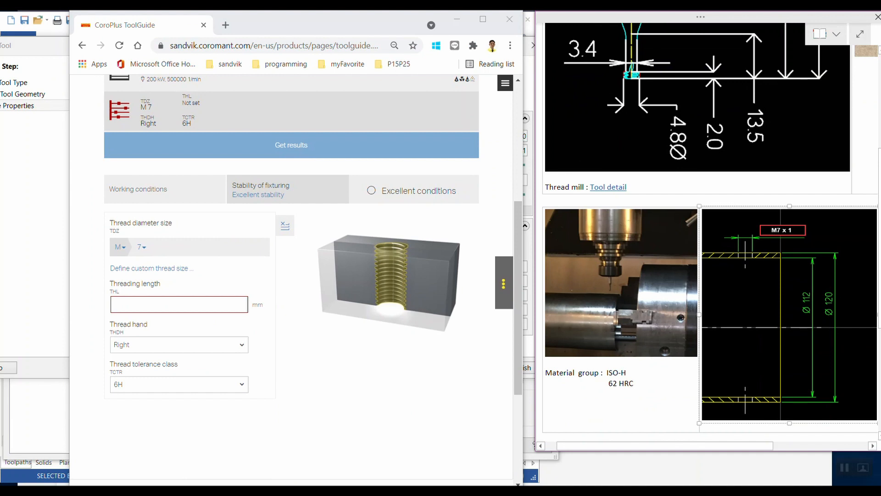
{"action": "left_click", "coordinate": [179, 304]}
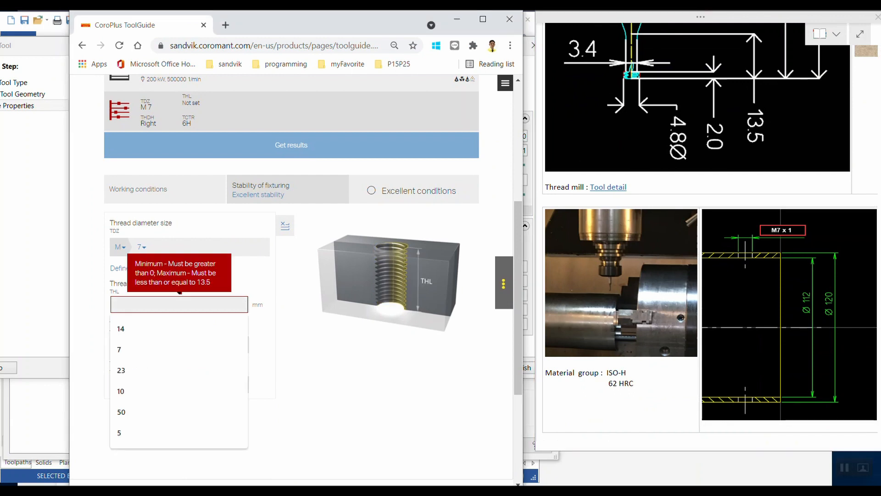
{"action": "type", "text": "5"}
{"action": "key", "text": "Return"}
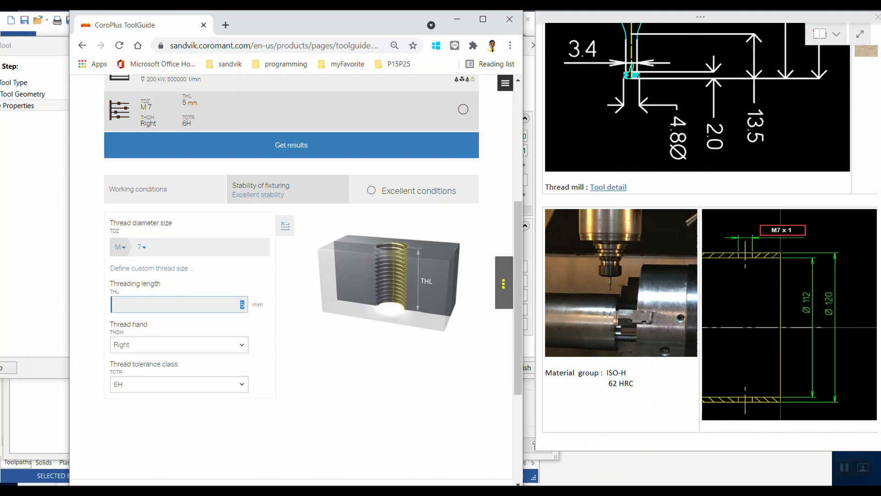
Get the ToolGuide results and show the detailed cutting data for thread milling beside the tool properties.
{"action": "left_click_drag", "start_coordinate": [327, 23], "coordinate": [779, 22]}
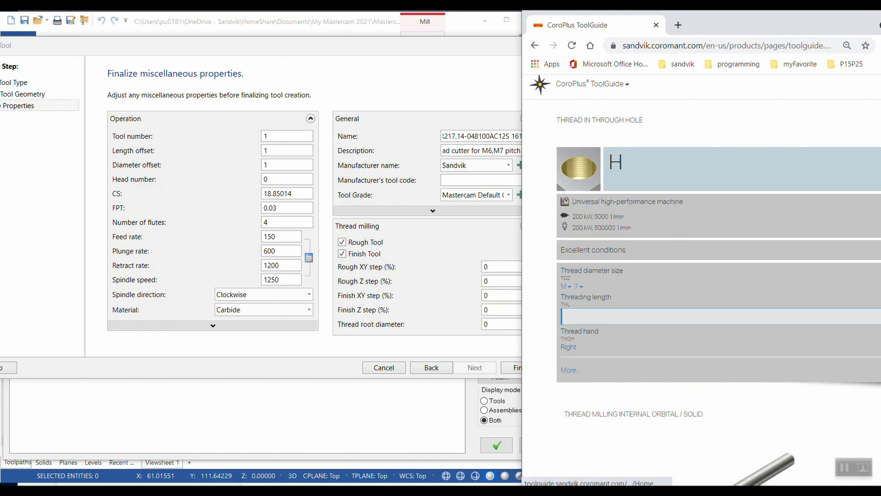
{"action": "scroll", "coordinate": [702, 280], "scroll_direction": "down", "scroll_amount": 6}
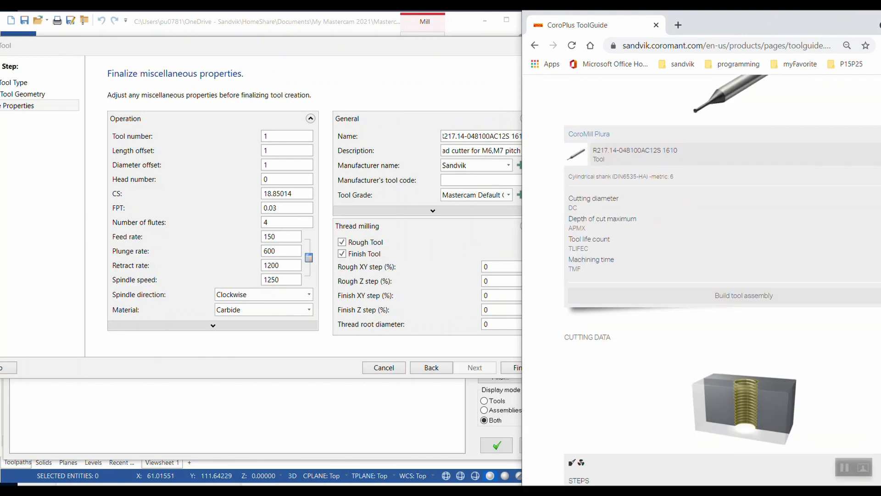
{"action": "scroll", "coordinate": [702, 280], "scroll_direction": "down", "scroll_amount": 5}
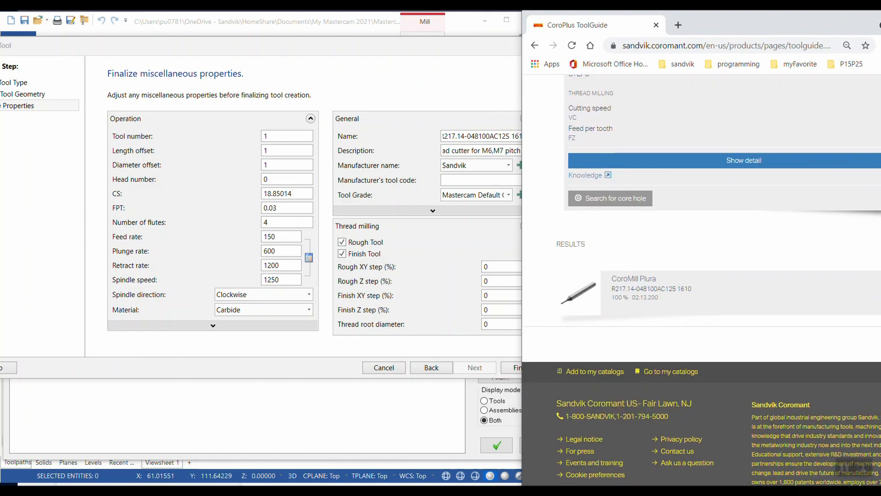
{"action": "scroll", "coordinate": [702, 280], "scroll_direction": "up", "scroll_amount": 8}
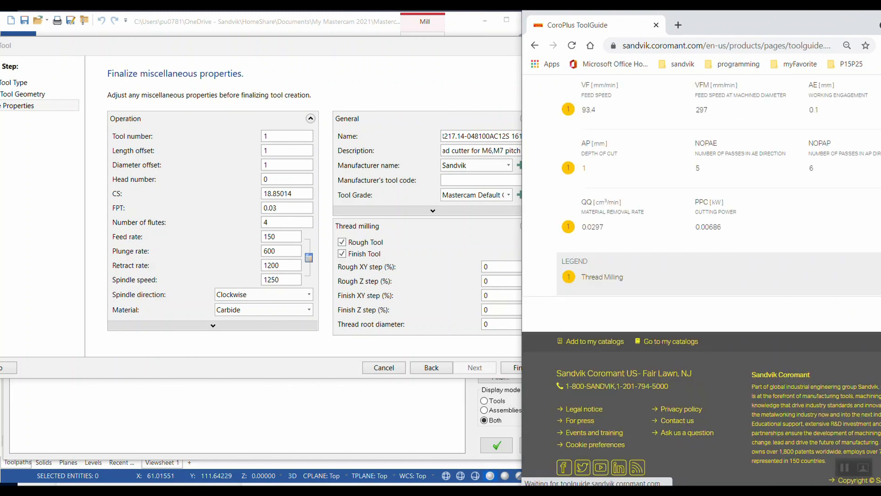
{"action": "scroll", "coordinate": [701, 280], "scroll_direction": "down", "scroll_amount": 4}
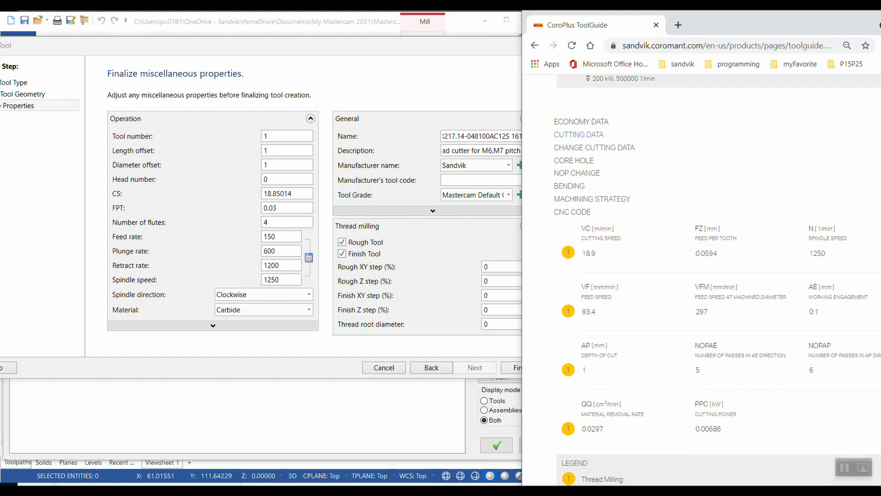
In Mastercam, set the tool's cutting speed to 18.9 and its feed per tooth to 0.0594.
{"action": "left_click_drag", "start_coordinate": [296, 194], "coordinate": [262, 194]}
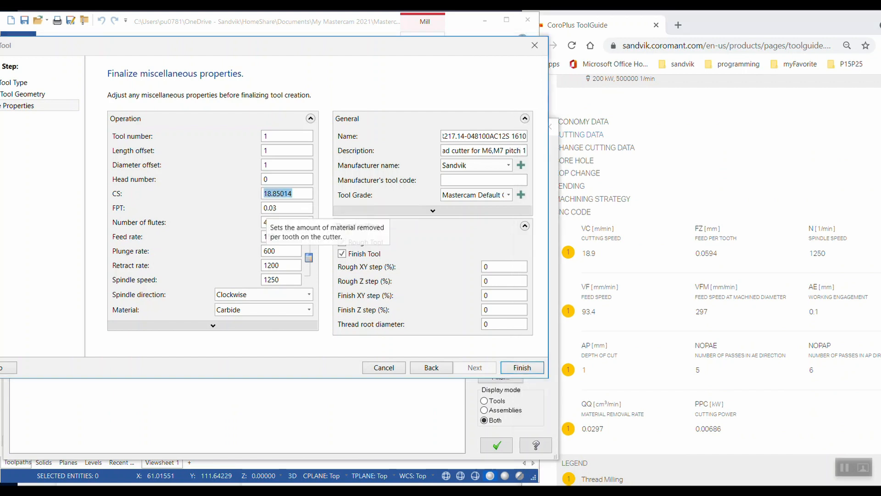
{"action": "type", "text": "18.9"}
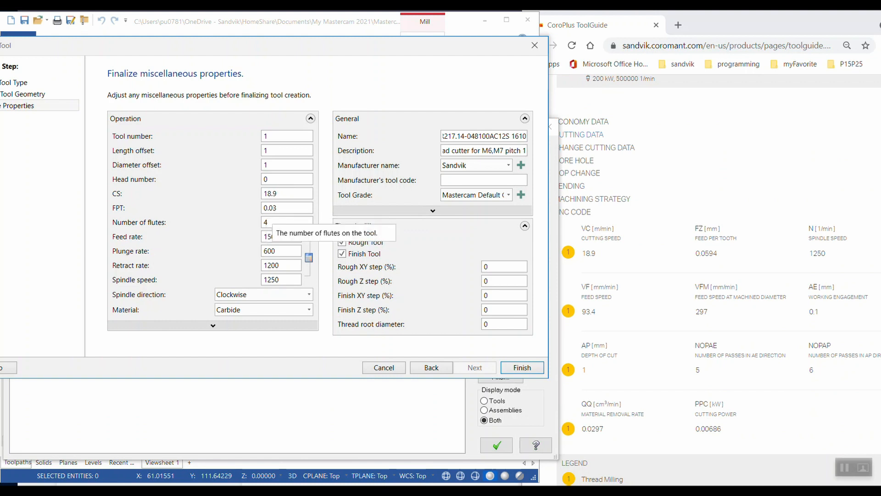
{"action": "left_click", "coordinate": [278, 206]}
{"action": "left_click_drag", "start_coordinate": [279, 208], "coordinate": [263, 207]}
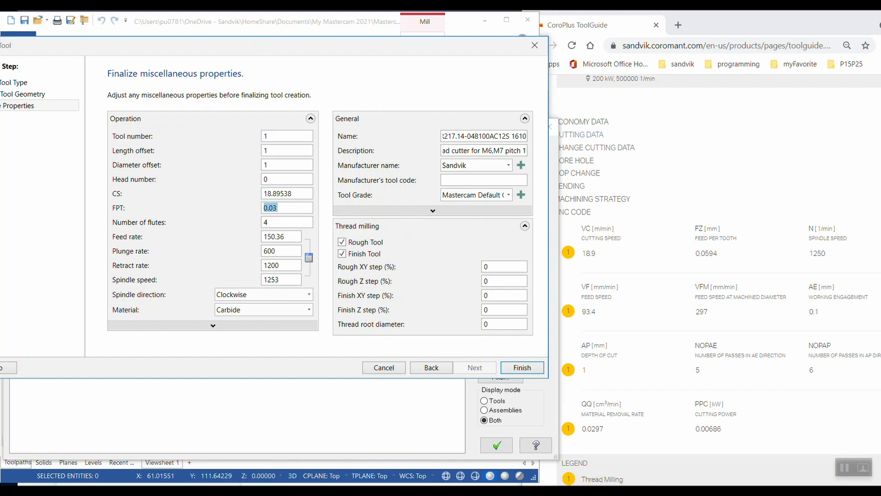
{"action": "type", "text": "0.0594"}
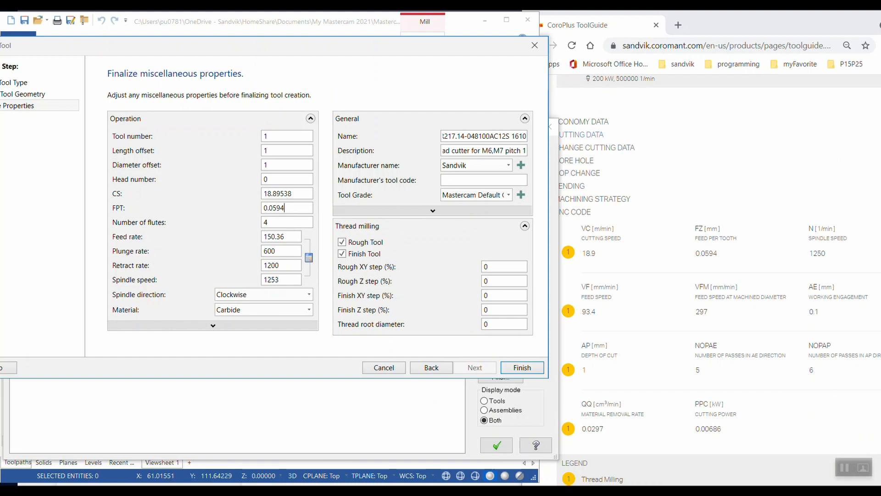
{"action": "left_click", "coordinate": [286, 222]}
Set both the plunge rate and the retract rate to 500.
{"action": "left_click", "coordinate": [281, 250]}
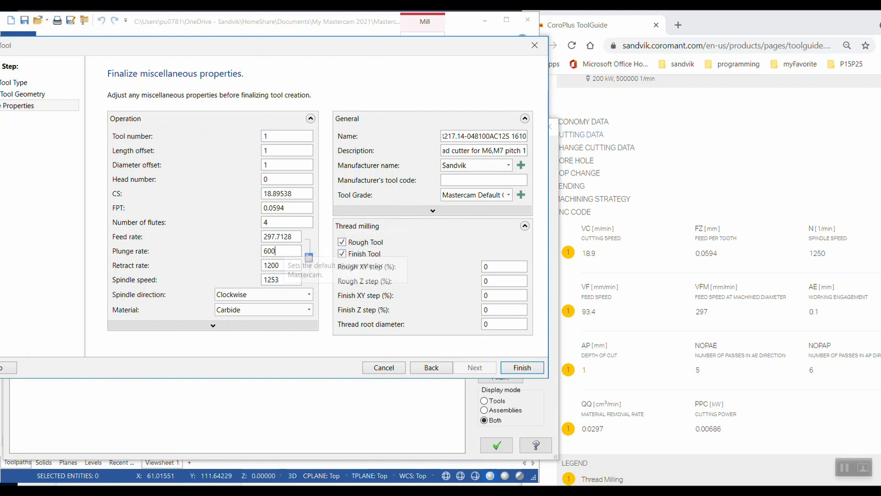
{"action": "double_click", "coordinate": [281, 250]}
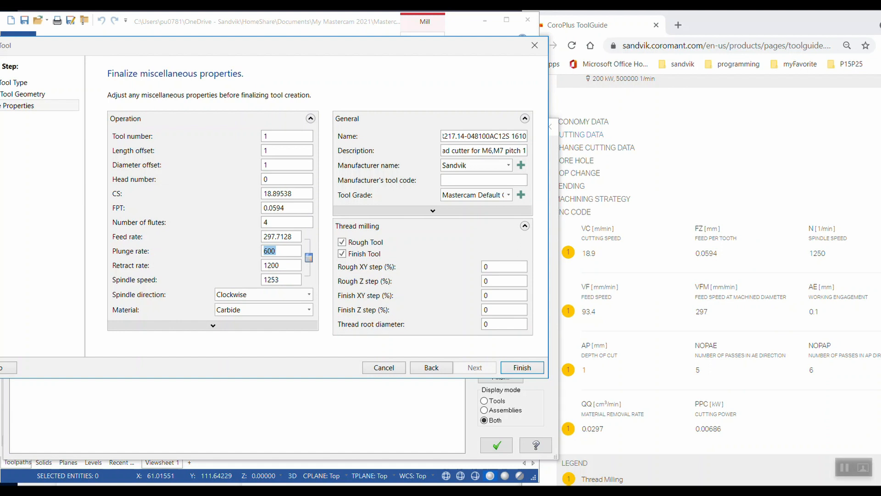
{"action": "type", "text": "100"}
{"action": "key", "text": "Tab"}
{"action": "type", "text": "500"}
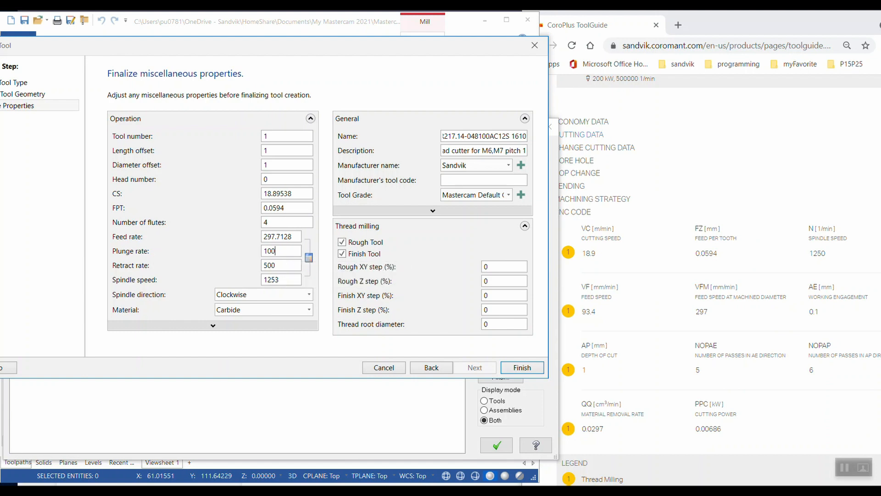
{"action": "key", "text": "shift+Tab"}
{"action": "type", "text": "500"}
{"action": "left_click", "coordinate": [288, 208]}
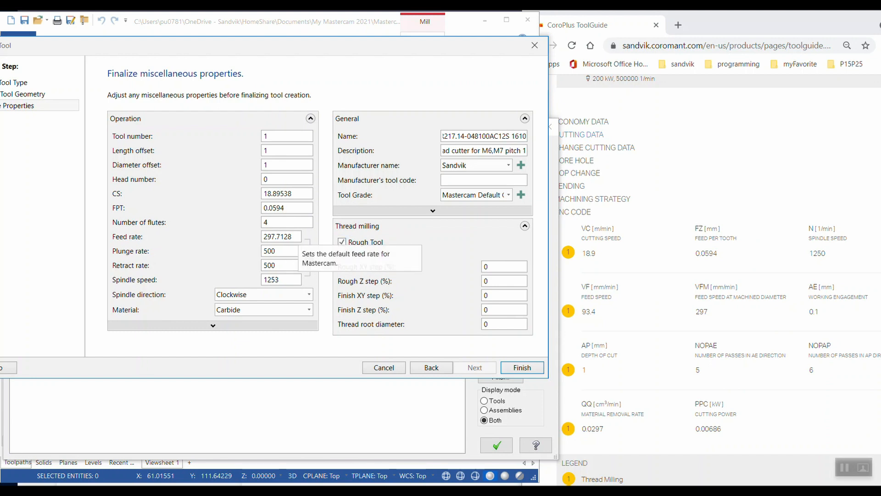
Set the tool's feed rate to 93.4, matching the feed speed in the calculated cutting data.
{"action": "left_click_drag", "start_coordinate": [297, 237], "coordinate": [262, 236]}
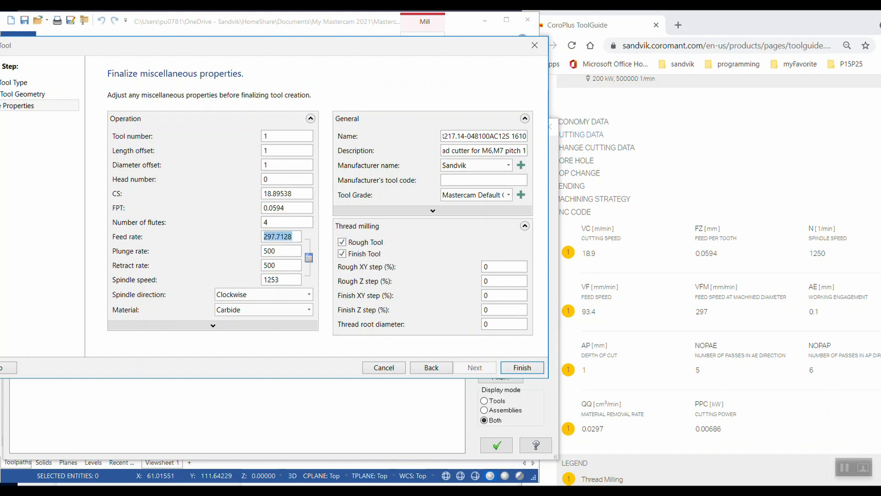
{"action": "type", "text": "93"}
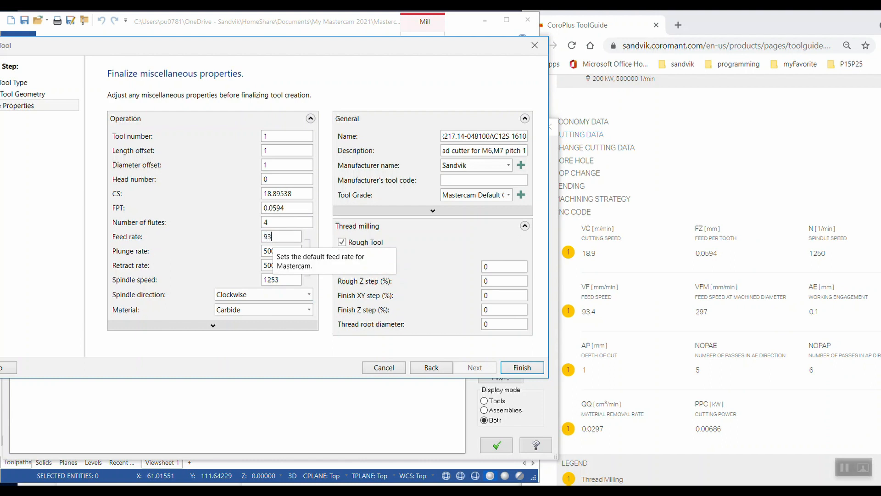
{"action": "type", "text": ".4"}
{"action": "left_click", "coordinate": [275, 222]}
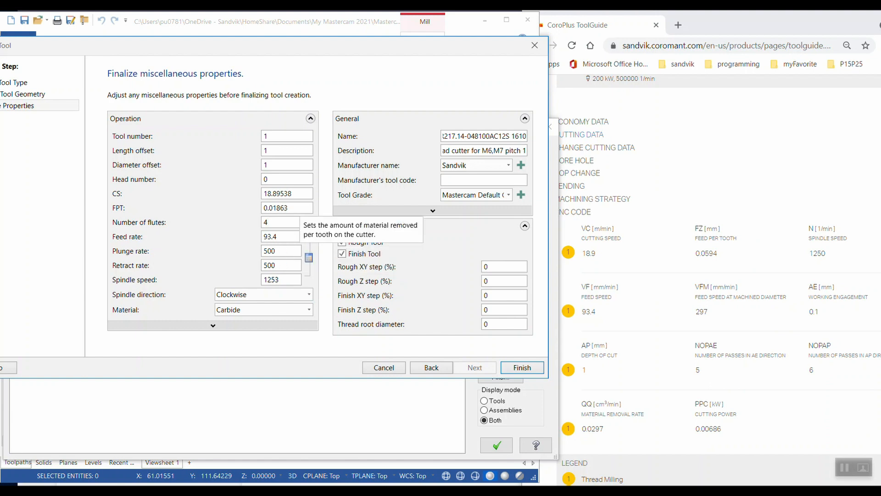
{"action": "left_click_drag", "start_coordinate": [299, 207], "coordinate": [262, 208]}
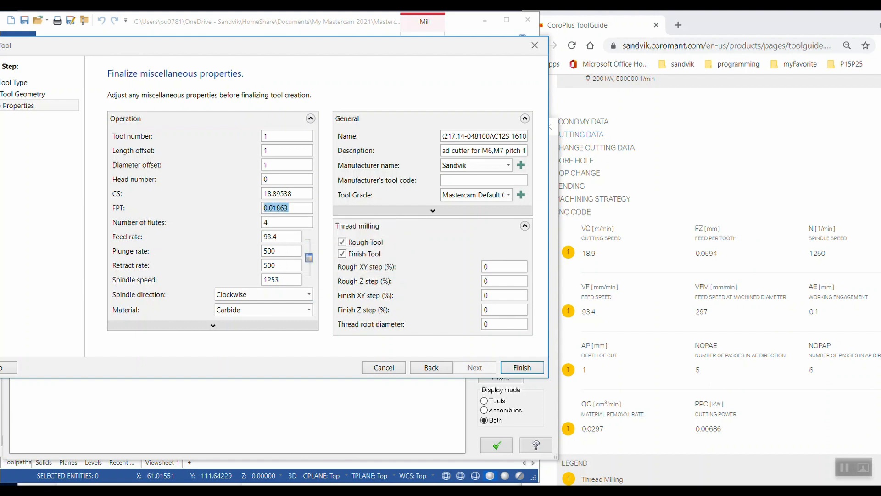
{"action": "left_click", "coordinate": [291, 208]}
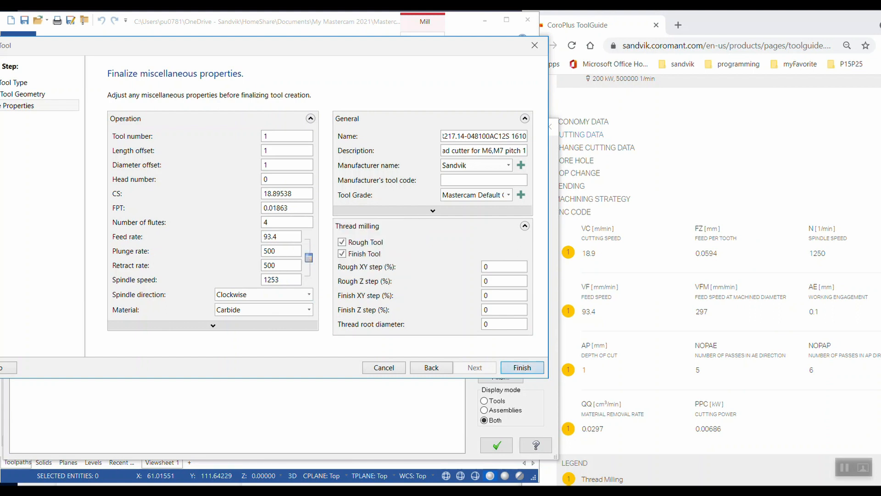
Finish creating the thread mill, close the Tool Manager and save the changes to the current tool library.
{"action": "left_click", "coordinate": [522, 367]}
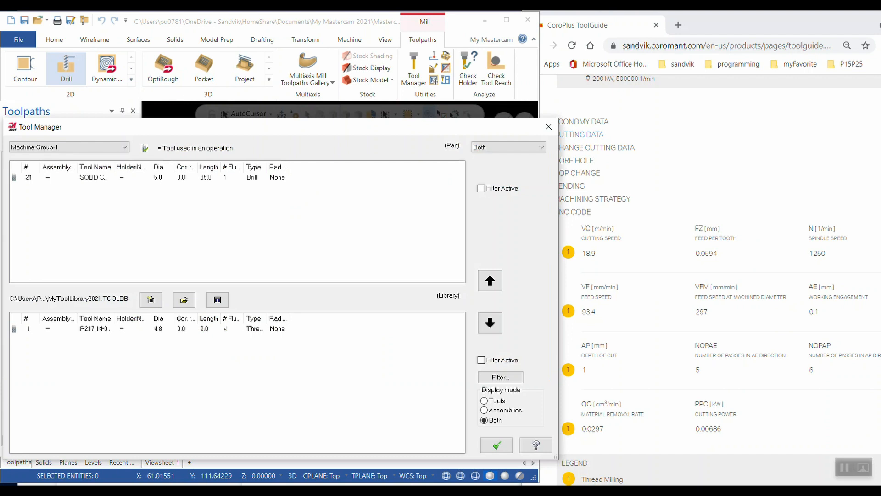
{"action": "left_click", "coordinate": [497, 445]}
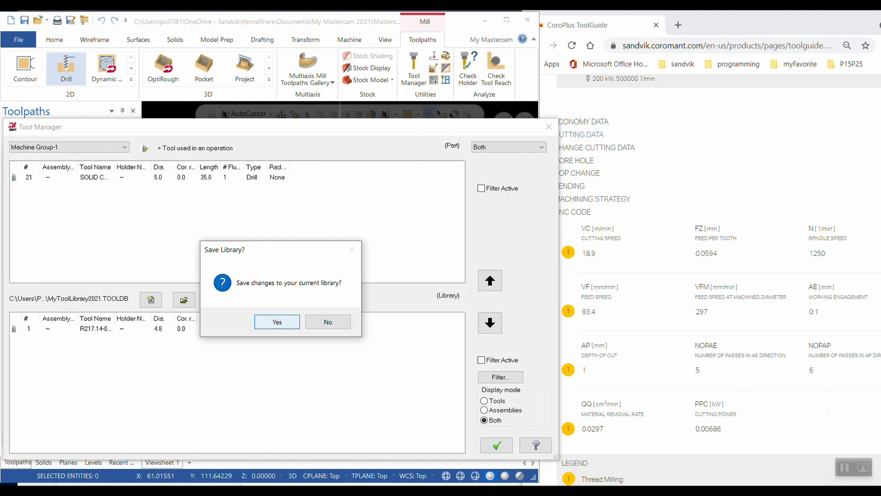
{"action": "key", "text": "Return"}
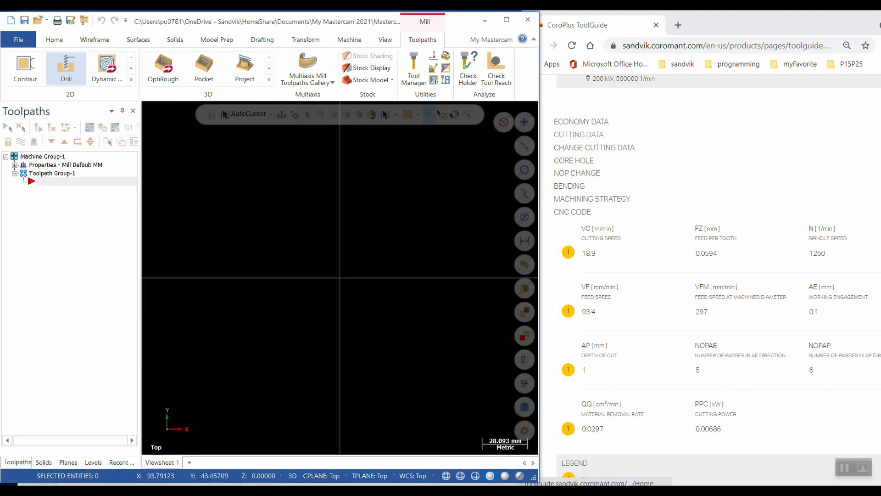
Check the M7 x 1 hole size in the notes' DIN 13 table, and search the Sandvik Coromant site for "solid drill dc:6.1".
{"action": "scroll", "coordinate": [716, 284], "scroll_direction": "up", "scroll_amount": 15}
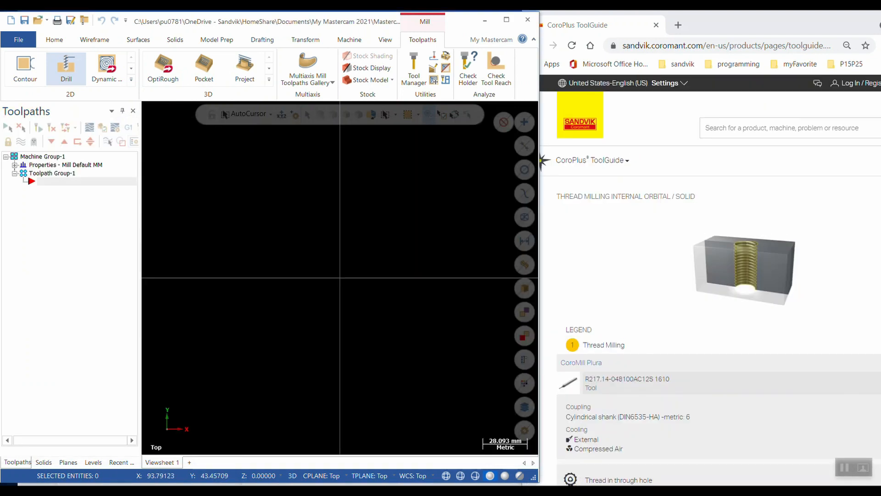
{"action": "key", "text": "alt+Tab"}
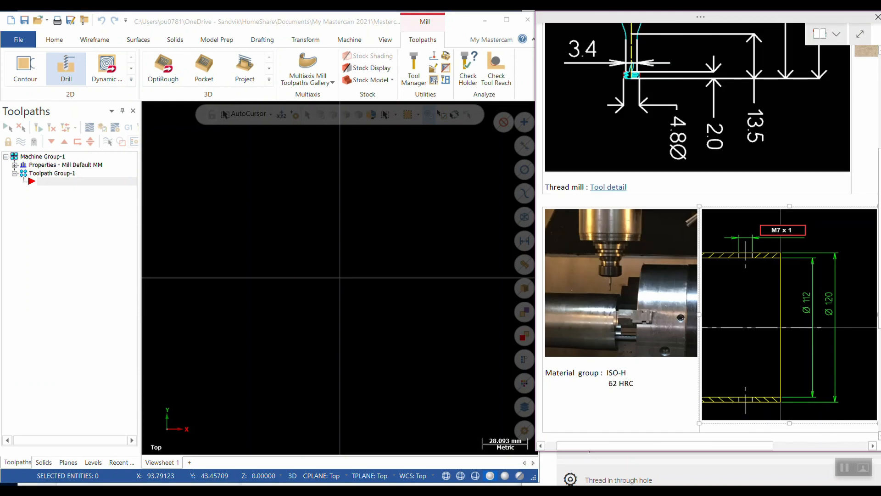
{"action": "scroll", "coordinate": [711, 232], "scroll_direction": "down", "scroll_amount": 5}
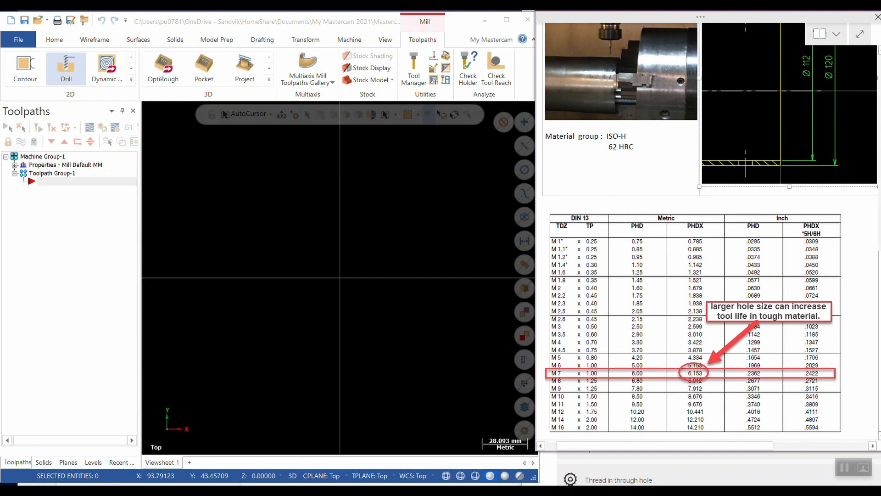
{"action": "key", "text": "alt+Tab"}
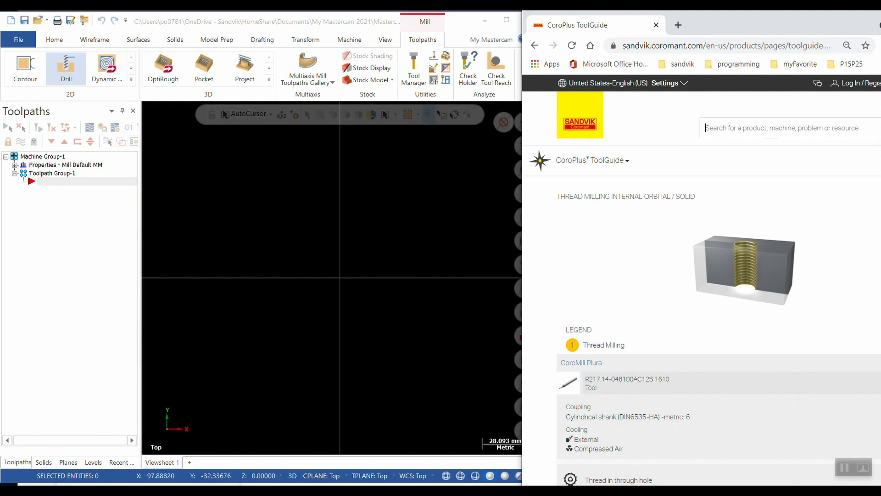
{"action": "type", "text": "solid d"}
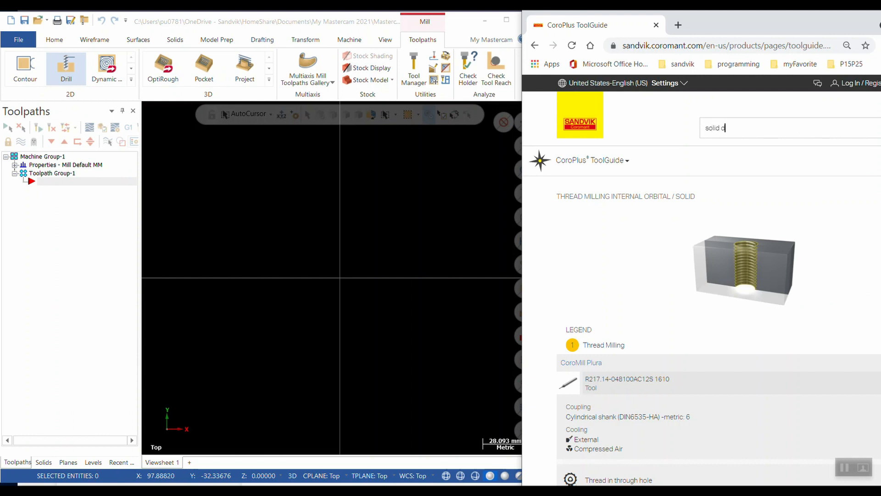
{"action": "type", "text": "rill dc:6.1"}
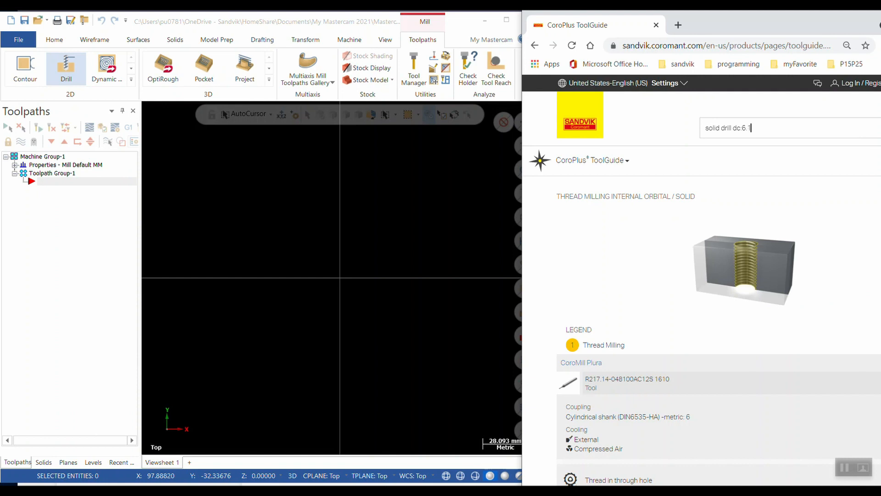
{"action": "key", "text": "Return"}
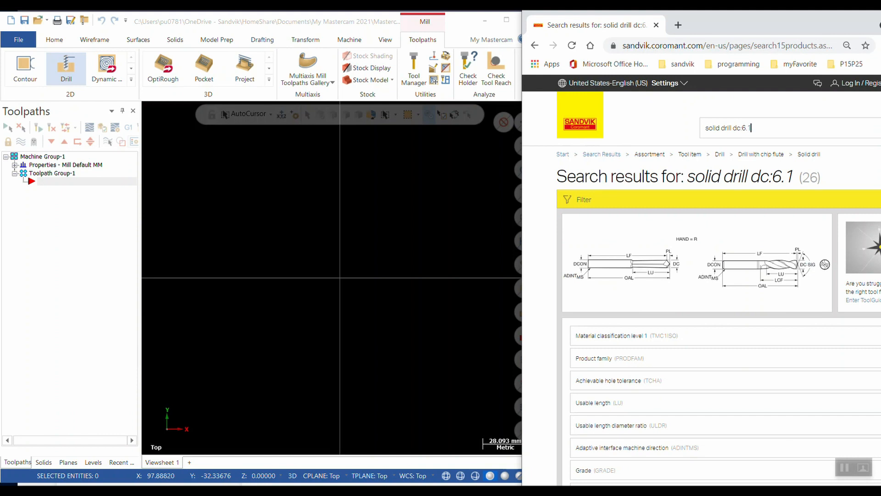
Filter the solid drill results by material class H and product family CoroDrill 860.
{"action": "scroll", "coordinate": [702, 275], "scroll_direction": "down", "scroll_amount": 1}
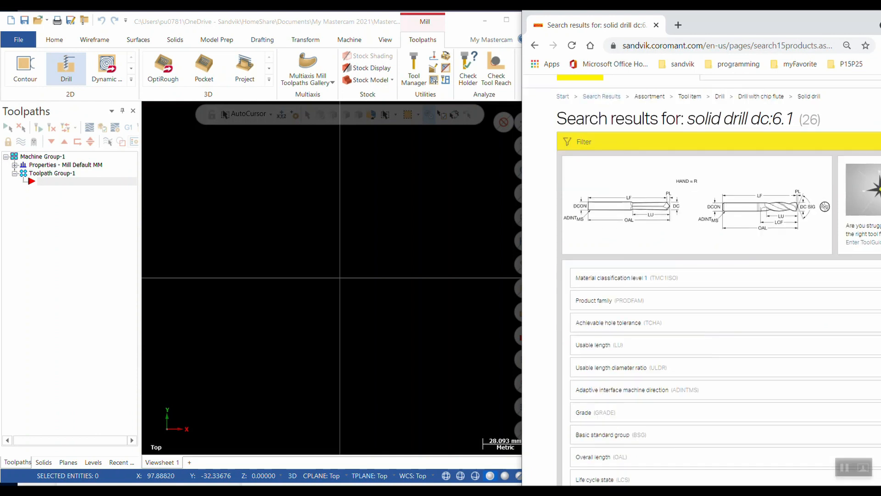
{"action": "left_click", "coordinate": [730, 308]}
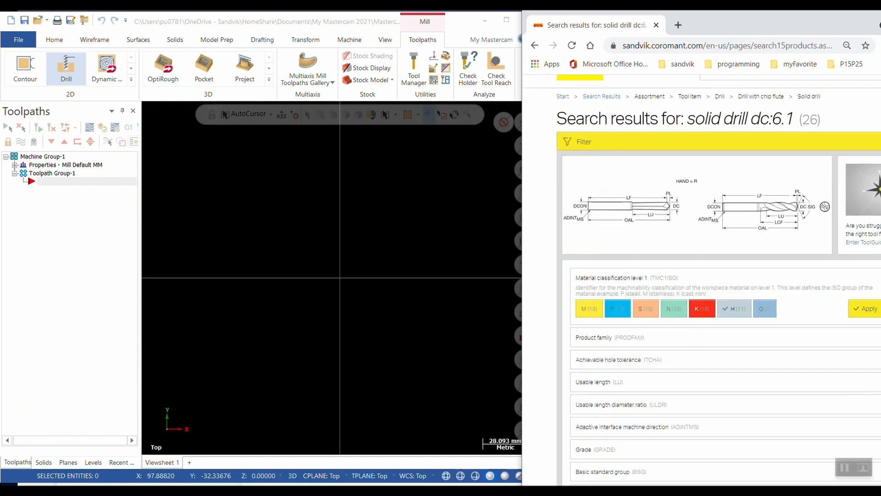
{"action": "left_click", "coordinate": [867, 308]}
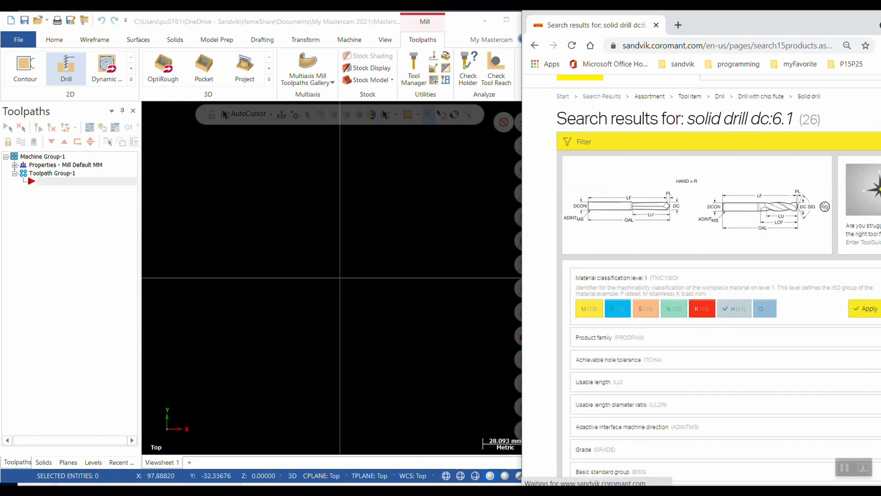
{"action": "scroll", "coordinate": [720, 280], "scroll_direction": "down", "scroll_amount": 2}
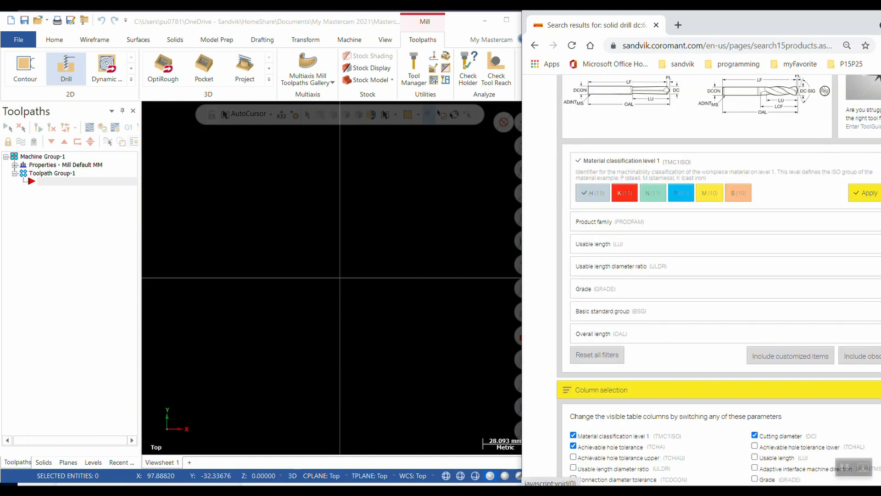
{"action": "left_click", "coordinate": [610, 222]}
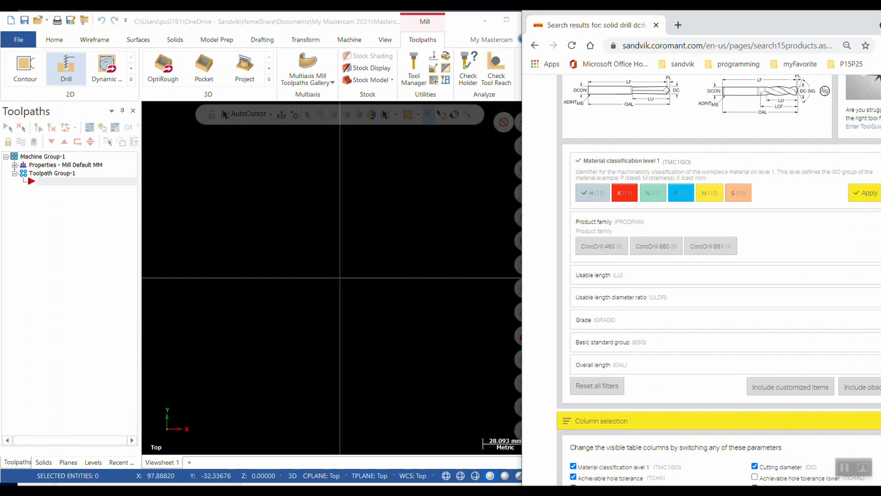
{"action": "left_click", "coordinate": [656, 246]}
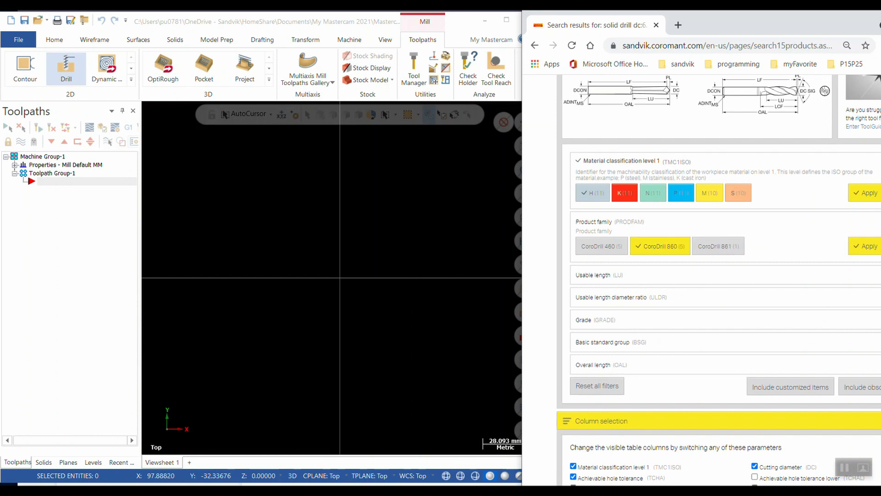
{"action": "left_click", "coordinate": [865, 246]}
Add the Usable length (LU) column to the drill results table and widen the browser window to show it.
{"action": "scroll", "coordinate": [719, 275], "scroll_direction": "down", "scroll_amount": 10}
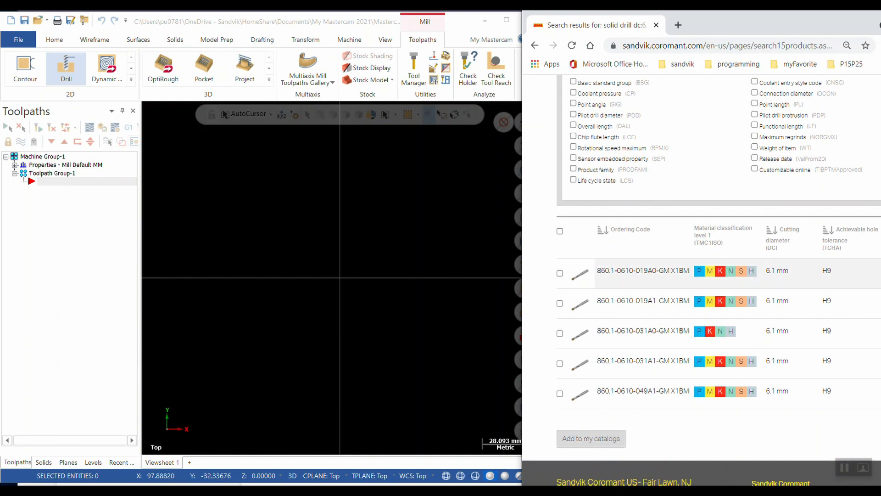
{"action": "scroll", "coordinate": [718, 275], "scroll_direction": "up", "scroll_amount": 3}
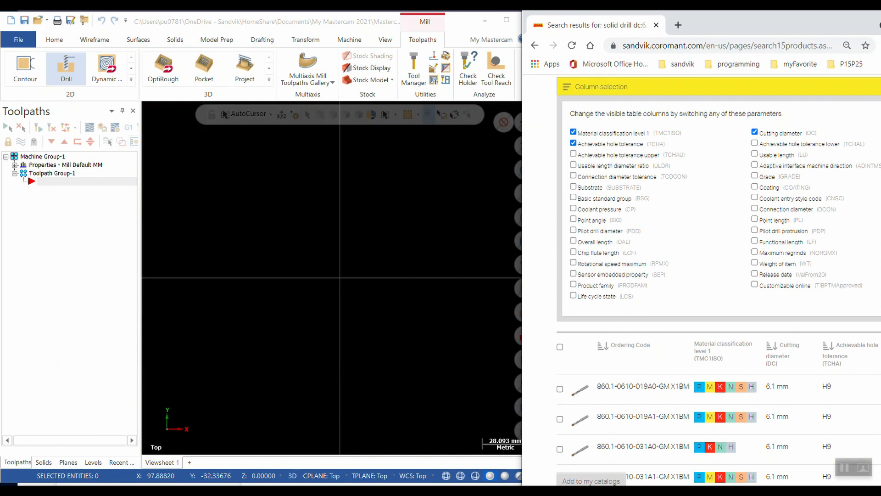
{"action": "left_click", "coordinate": [754, 153]}
{"action": "left_click_drag", "start_coordinate": [521, 122], "coordinate": [321, 122]}
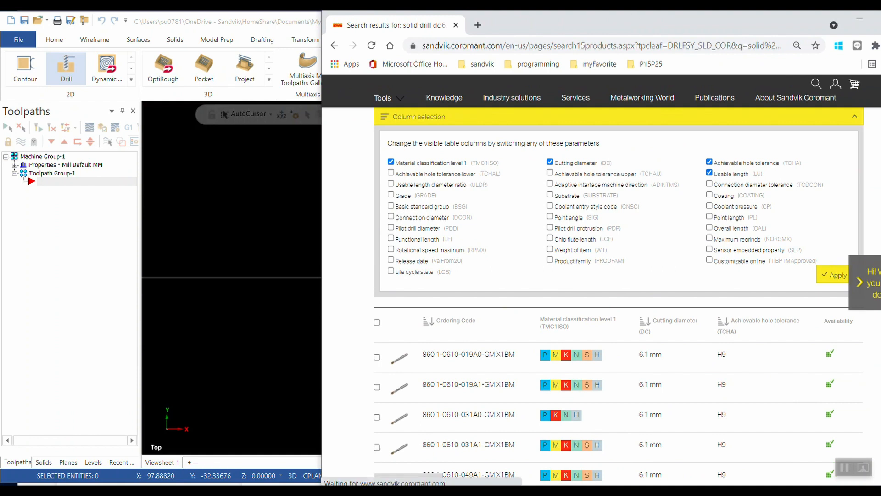
{"action": "scroll", "coordinate": [618, 295], "scroll_direction": "down", "scroll_amount": 1}
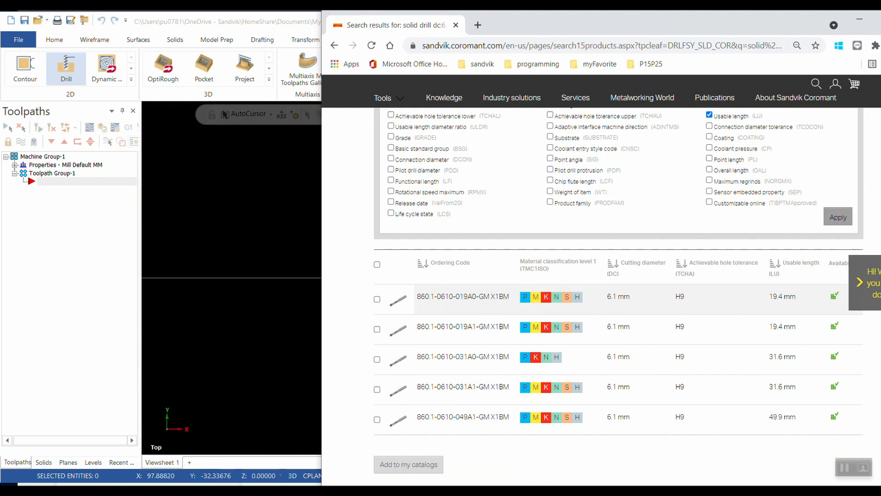
Open the product details page of drill 860.1-0610-019A0-GM X1BM.
{"action": "left_click", "coordinate": [463, 296]}
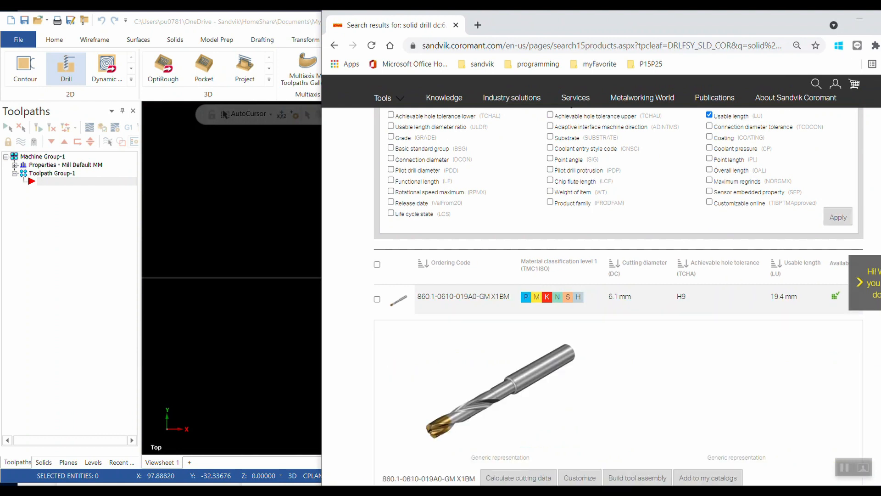
{"action": "scroll", "coordinate": [618, 296], "scroll_direction": "down", "scroll_amount": 4}
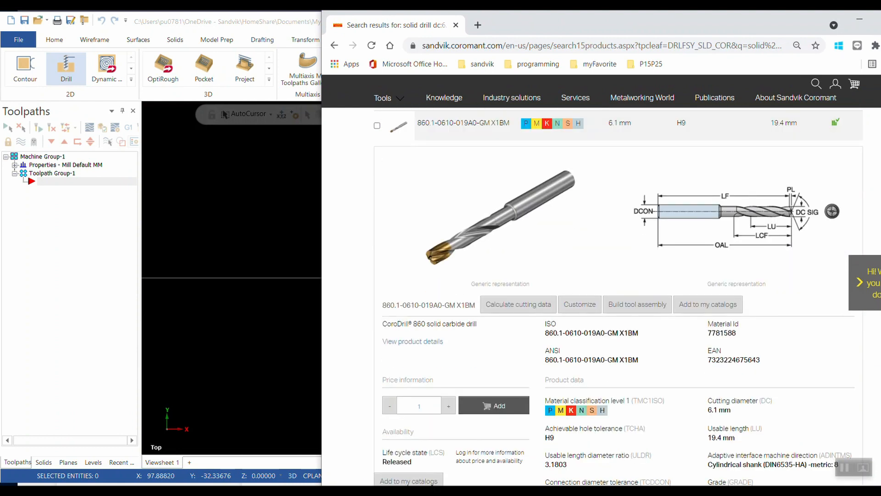
{"action": "left_click", "coordinate": [413, 342]}
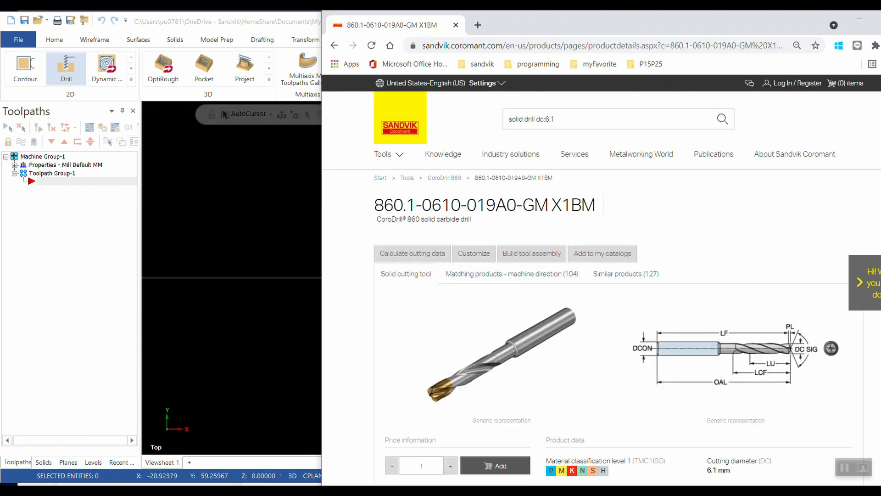
Calculate the drill's cutting data in ToolGuide for a 7 mm deep through hole, and show the result details.
{"action": "left_click", "coordinate": [412, 253]}
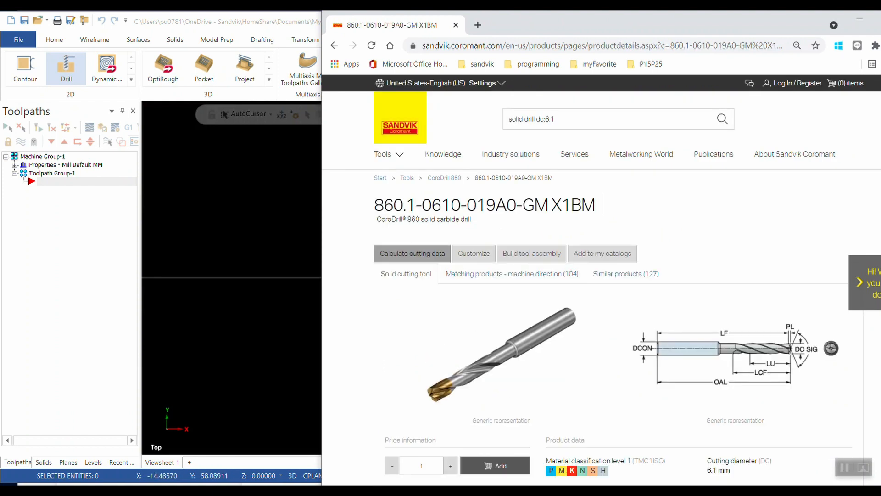
{"action": "left_click", "coordinate": [603, 373]}
{"action": "type", "text": "15"}
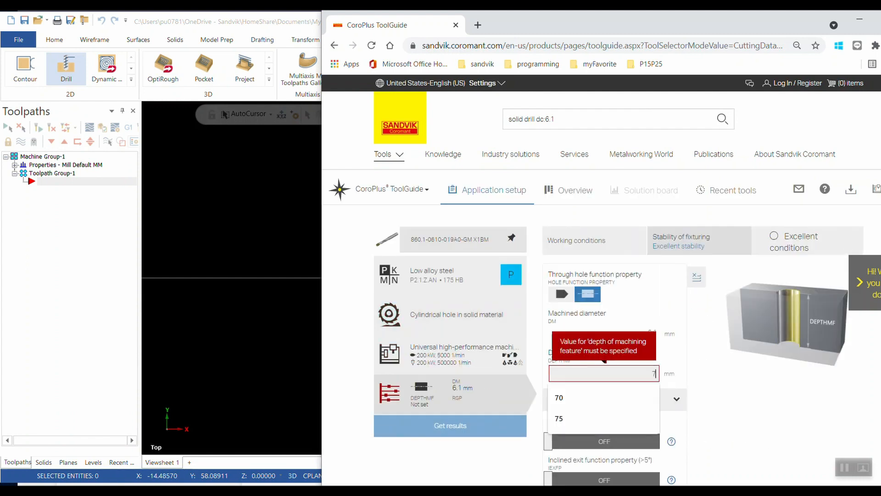
{"action": "left_click", "coordinate": [450, 425]}
{"action": "left_click_drag", "start_coordinate": [322, 275], "coordinate": [492, 276]}
{"action": "scroll", "coordinate": [686, 280], "scroll_direction": "down", "scroll_amount": 5}
{"action": "left_click", "coordinate": [708, 431]}
{"action": "scroll", "coordinate": [686, 280], "scroll_direction": "down", "scroll_amount": 5}
In Mastercam's Tool Manager, start creating a new tool of type Drill and proceed to its geometry.
{"action": "left_click", "coordinate": [414, 69]}
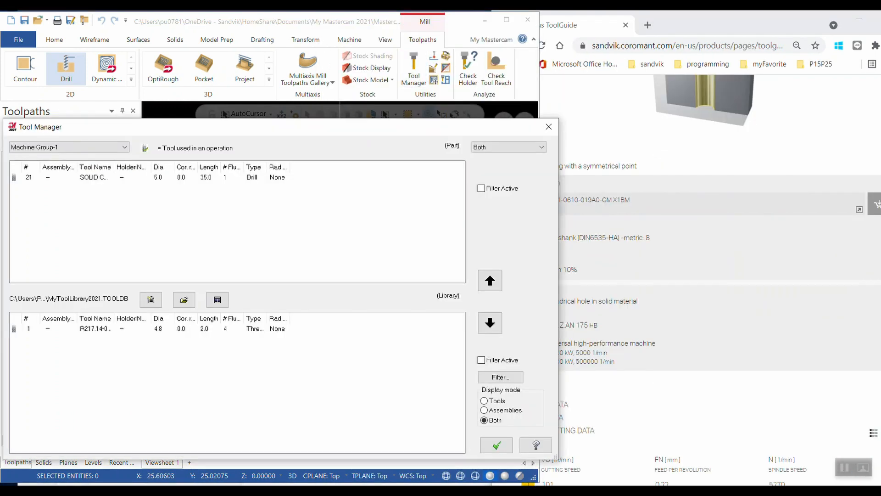
{"action": "right_click", "coordinate": [271, 232]}
{"action": "left_click", "coordinate": [293, 241]}
{"action": "scroll", "coordinate": [294, 241], "scroll_direction": "down", "scroll_amount": 2}
{"action": "scroll", "coordinate": [294, 232], "scroll_direction": "up", "scroll_amount": 2}
{"action": "scroll", "coordinate": [321, 225], "scroll_direction": "down", "scroll_amount": 4}
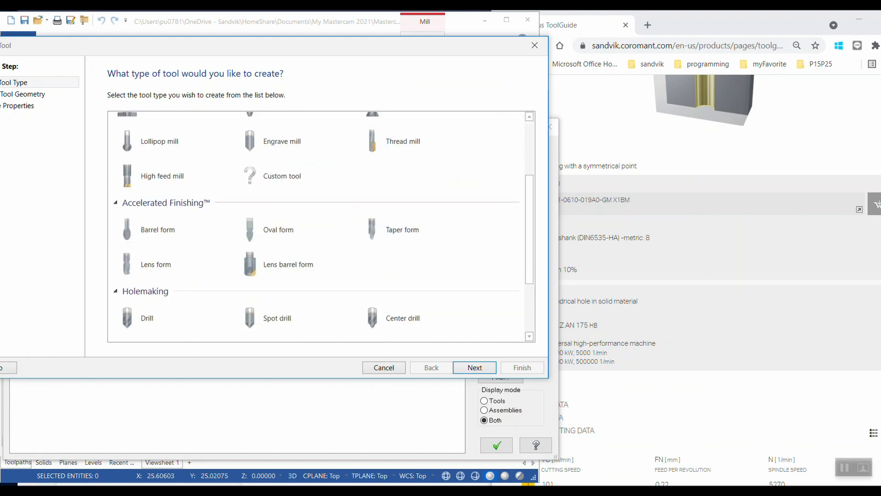
{"action": "left_click", "coordinate": [140, 260]}
{"action": "left_click", "coordinate": [474, 367]}
In the browser, open the product page of drill 860.1-0610-019A0-GM X1BM and display its dimensioned drawing.
{"action": "scroll", "coordinate": [686, 280], "scroll_direction": "up", "scroll_amount": 4}
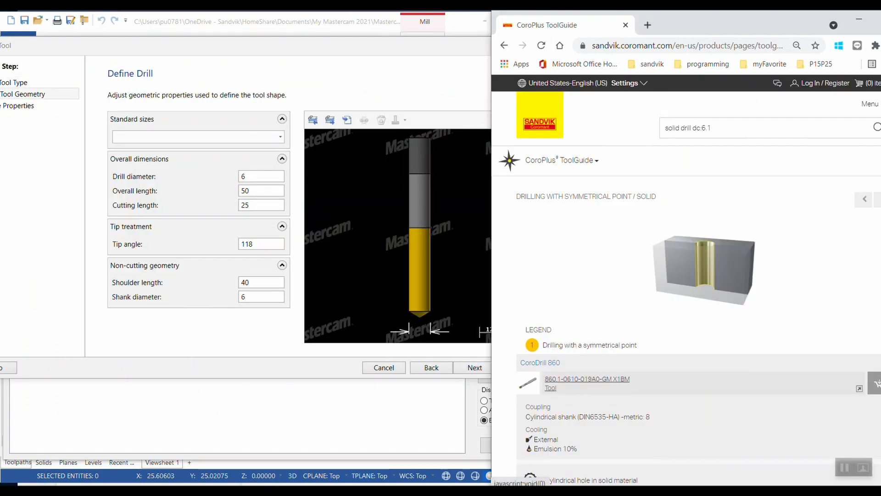
{"action": "left_click", "coordinate": [587, 378]}
{"action": "scroll", "coordinate": [686, 280], "scroll_direction": "down", "scroll_amount": 2}
{"action": "left_click", "coordinate": [824, 242]}
{"action": "scroll", "coordinate": [824, 242], "scroll_direction": "down", "scroll_amount": 3}
{"action": "scroll", "coordinate": [776, 280], "scroll_direction": "down", "scroll_amount": 1}
{"action": "left_click", "coordinate": [776, 325]}
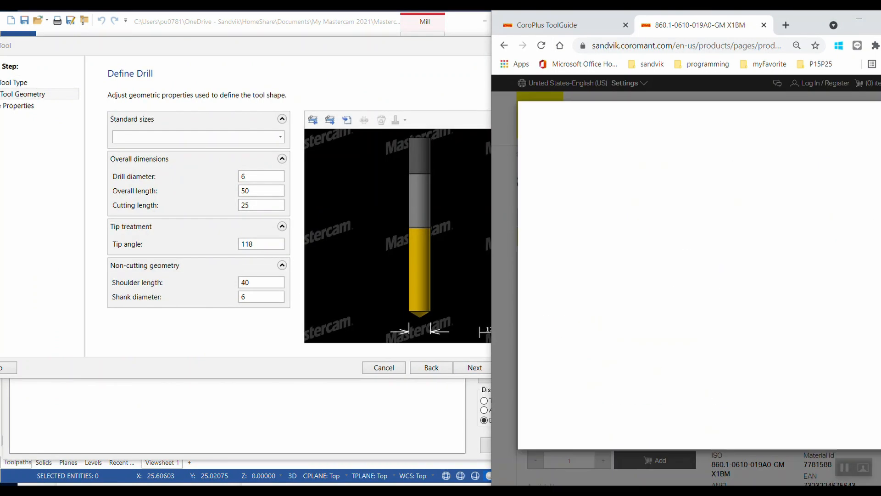
In Mastercam, set the drill diameter to 6.1, overall length to 79, cutting length to 43 and tip angle to 140.
{"action": "double_click", "coordinate": [255, 176]}
{"action": "type", "text": "6.1"}
{"action": "key", "text": "Tab"}
{"action": "type", "text": "79"}
{"action": "key", "text": "Tab"}
{"action": "type", "text": "19.4"}
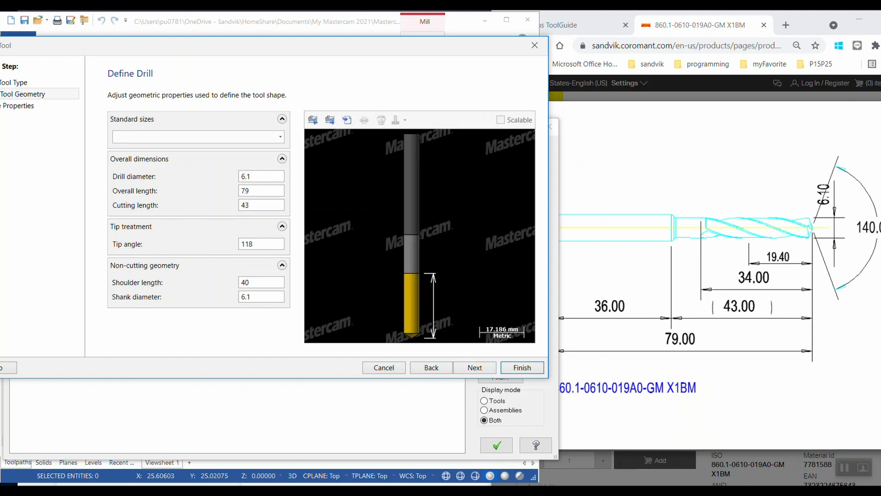
{"action": "key", "text": "Tab"}
{"action": "type", "text": "140"}
{"action": "key", "text": "Tab"}
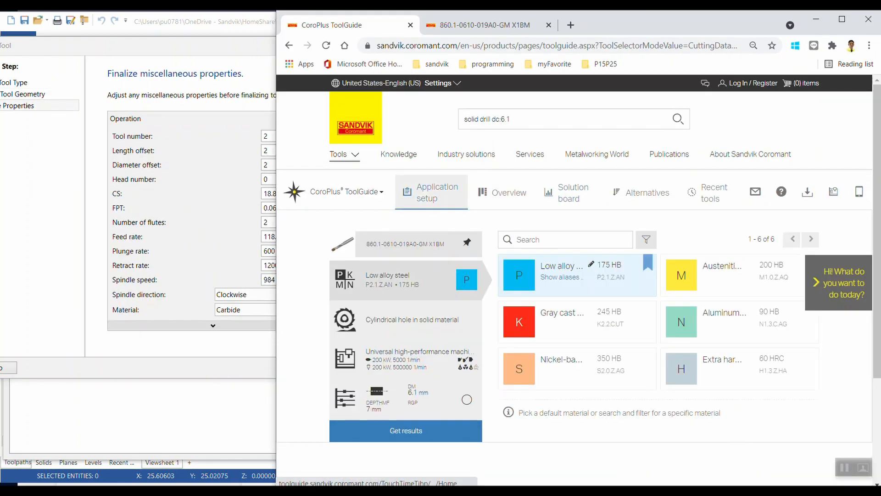
Recalculate the drill's cutting data in ToolGuide for 60 HRC extra hard steel and a 7 mm deep blind hole.
{"action": "left_click", "coordinate": [739, 367]}
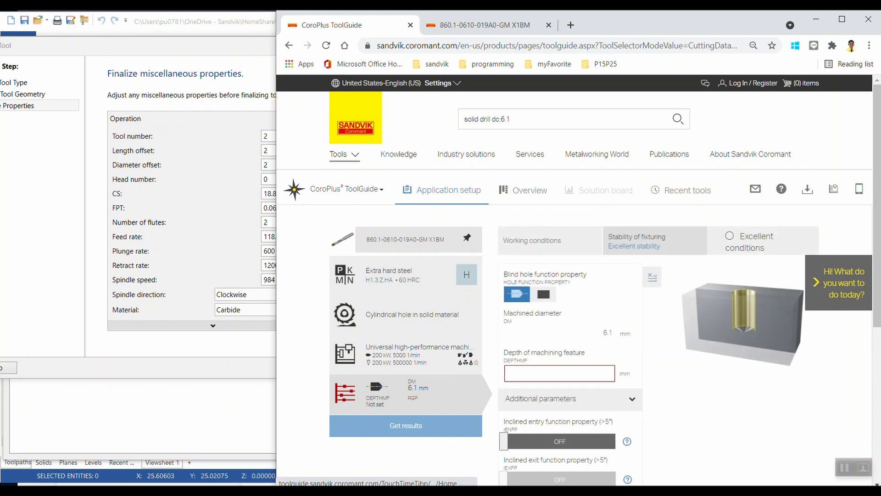
{"action": "left_click", "coordinate": [559, 373]}
{"action": "type", "text": "7"}
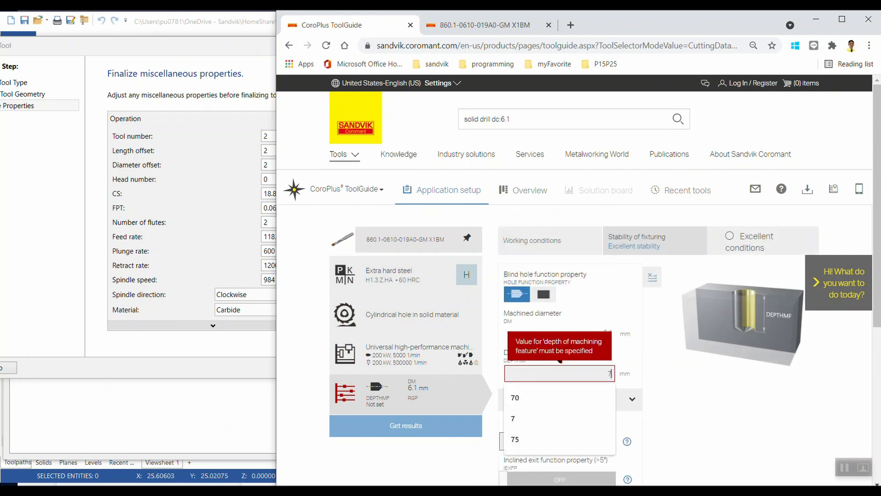
{"action": "key", "text": "Return"}
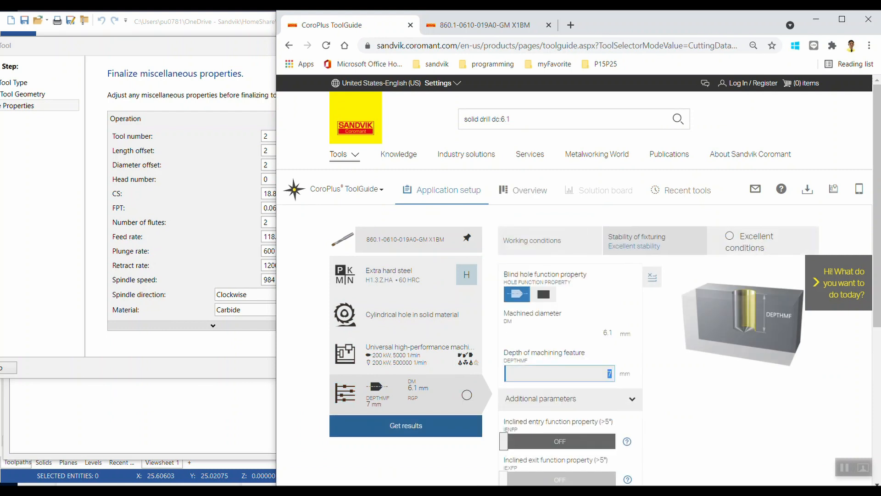
{"action": "left_click", "coordinate": [405, 426]}
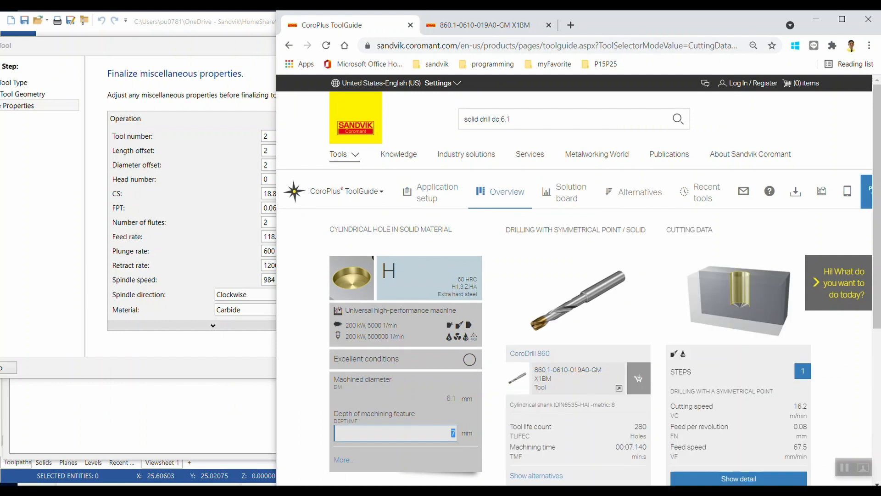
Show the detailed cutting data for the hard-steel drilling, and narrow the browser to reveal Mastercam's tool properties beside it.
{"action": "scroll", "coordinate": [574, 275], "scroll_direction": "down", "scroll_amount": 3}
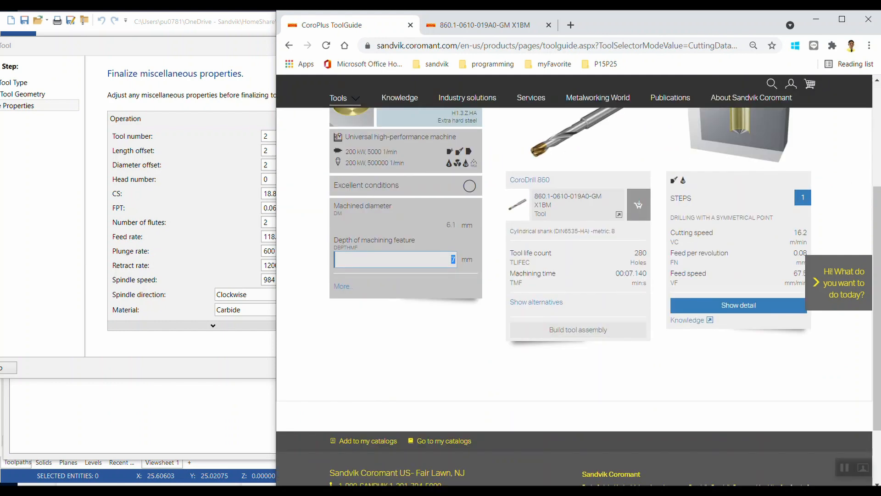
{"action": "left_click", "coordinate": [739, 304]}
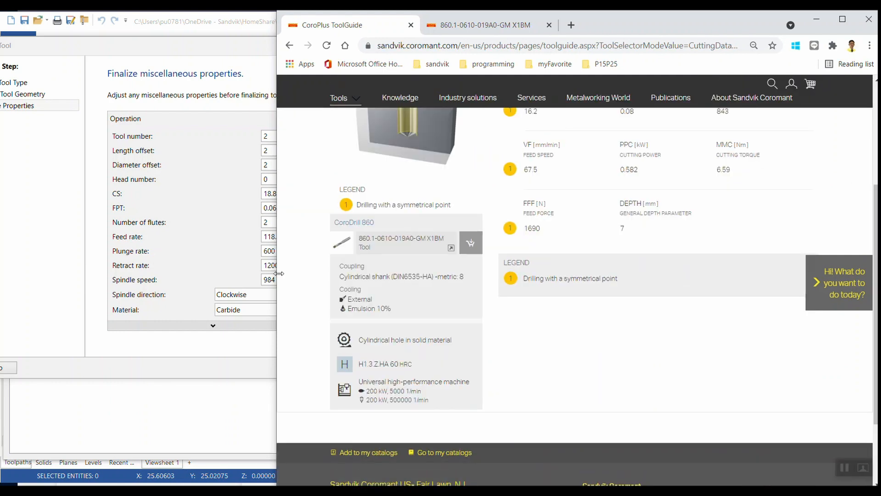
{"action": "left_click_drag", "start_coordinate": [276, 270], "coordinate": [553, 270]}
{"action": "scroll", "coordinate": [716, 276], "scroll_direction": "down", "scroll_amount": 4}
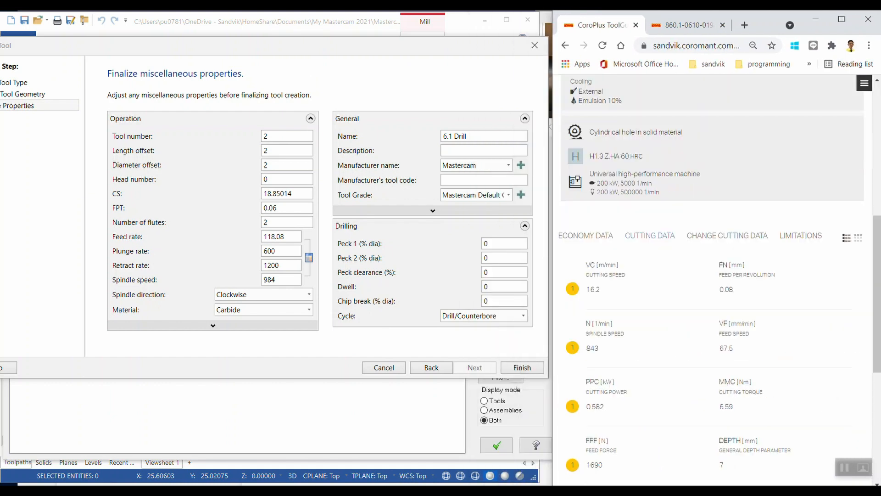
Try cutting speeds of 16.2 and 16 for the drill.
{"action": "left_click", "coordinate": [280, 194]}
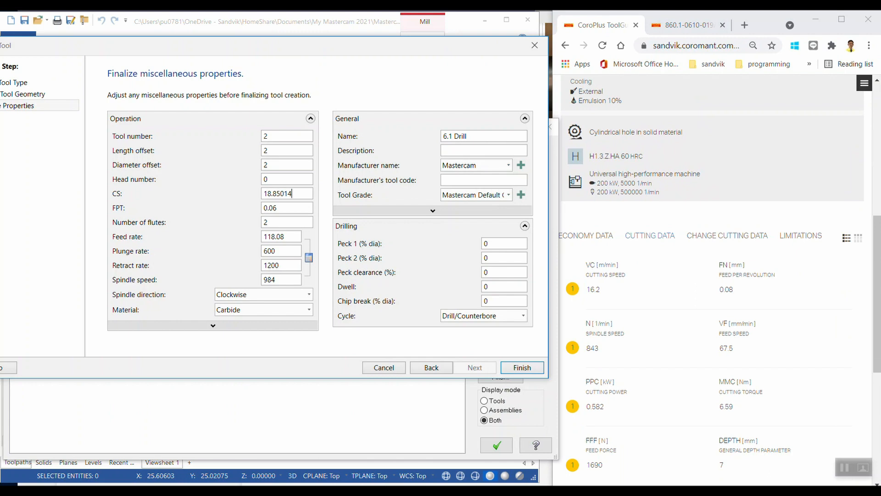
{"action": "left_click_drag", "start_coordinate": [293, 193], "coordinate": [262, 193]}
{"action": "type", "text": "16.2"}
{"action": "left_click", "coordinate": [287, 208]}
{"action": "double_click", "coordinate": [278, 194]}
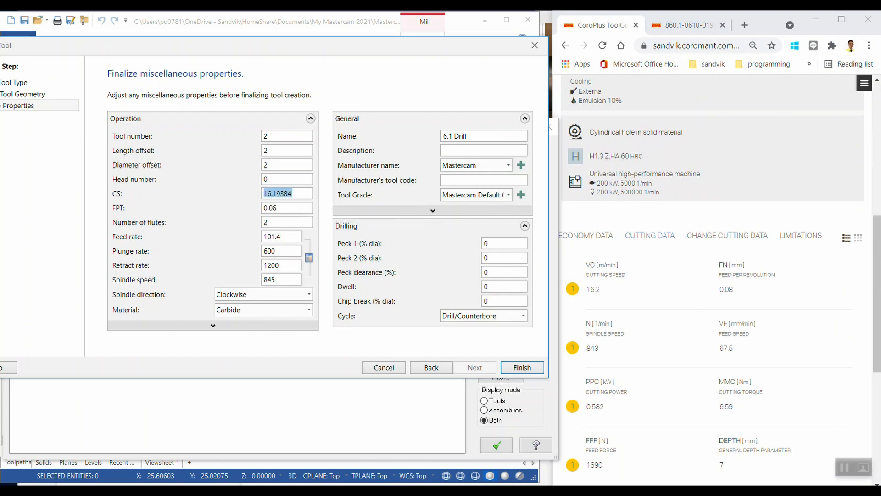
{"action": "type", "text": "16"}
{"action": "left_click", "coordinate": [287, 208]}
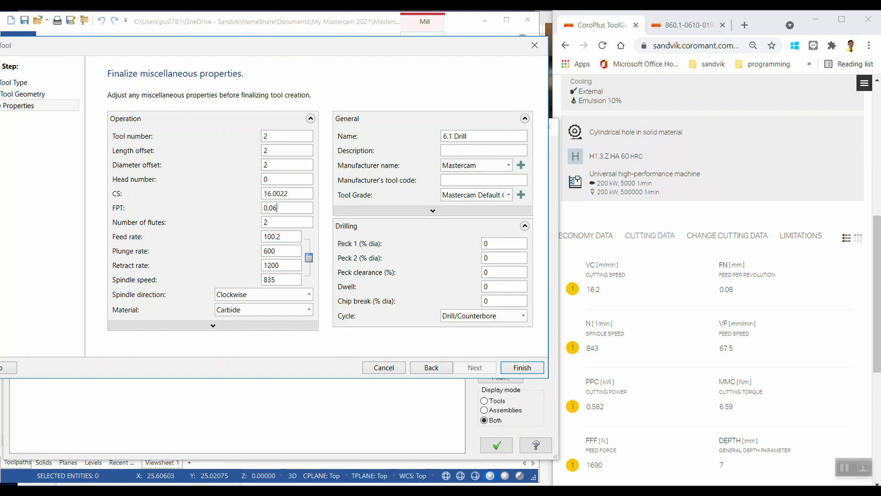
Set the drill's cutting speed to 17 and its feed per tooth to 0.08.
{"action": "double_click", "coordinate": [278, 194]}
{"action": "type", "text": "17"}
{"action": "left_click", "coordinate": [287, 208]}
{"action": "double_click", "coordinate": [271, 207]}
{"action": "type", "text": "0.08"}
{"action": "left_click", "coordinate": [282, 223]}
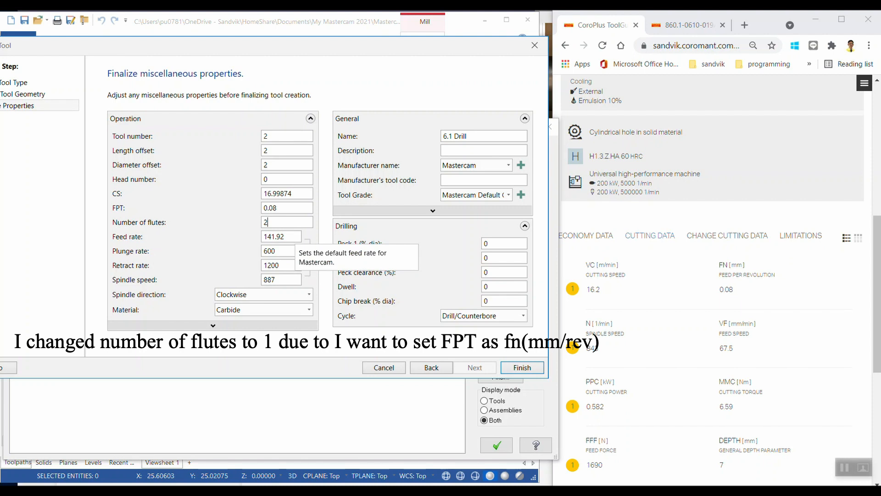
Set the drill's number of flutes to 1 so the feed rate is recalculated.
{"action": "double_click", "coordinate": [266, 222]}
{"action": "type", "text": "1"}
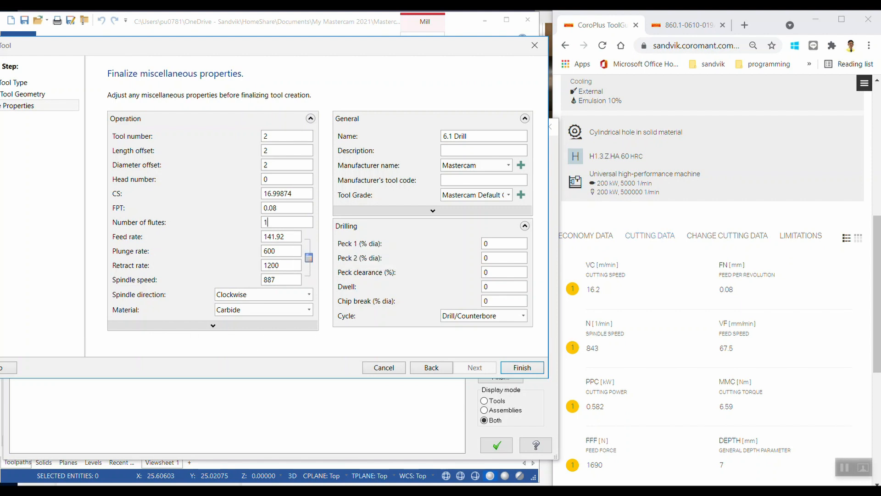
{"action": "left_click", "coordinate": [289, 236]}
{"action": "left_click_drag", "start_coordinate": [288, 236], "coordinate": [263, 236]}
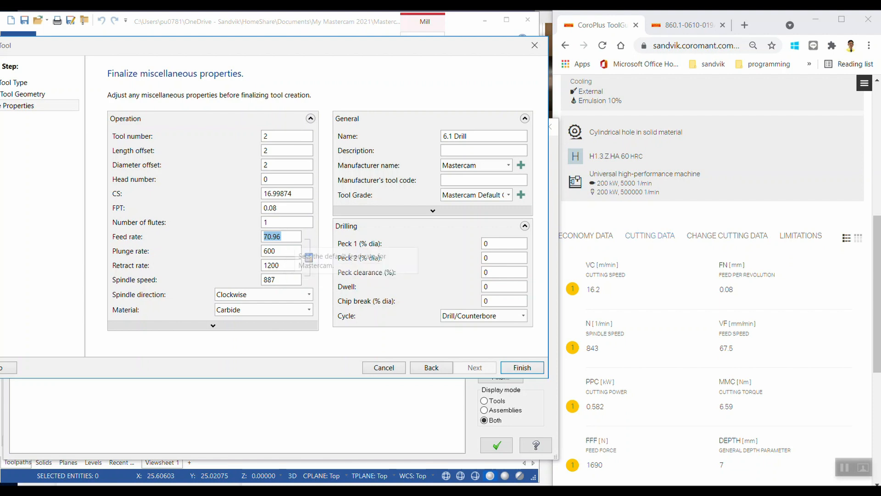
{"action": "left_click", "coordinate": [288, 209]}
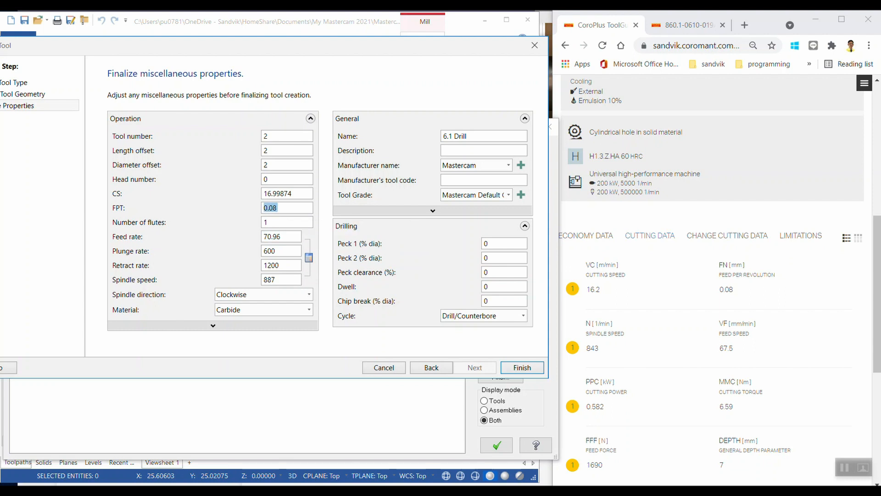
{"action": "left_click", "coordinate": [287, 222]}
{"action": "left_click", "coordinate": [287, 208]}
{"action": "left_click", "coordinate": [287, 222]}
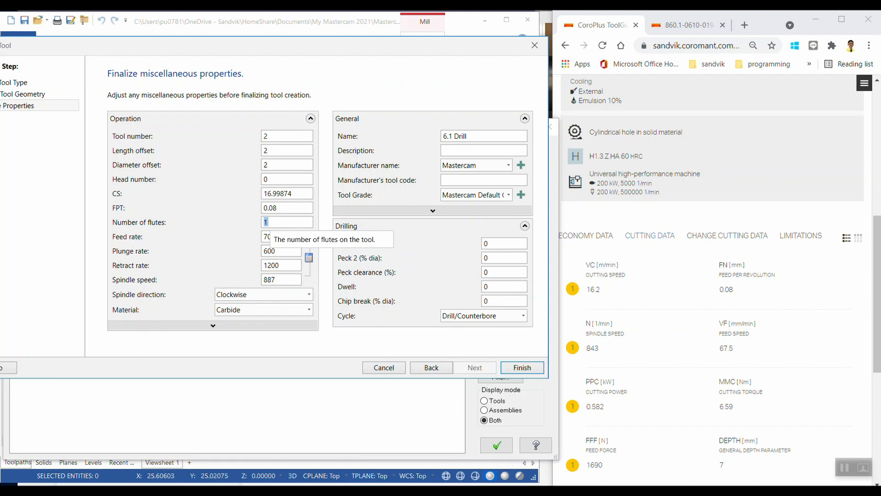
Set the drill's plunge rate and retract rate to 500.
{"action": "left_click", "coordinate": [281, 238]}
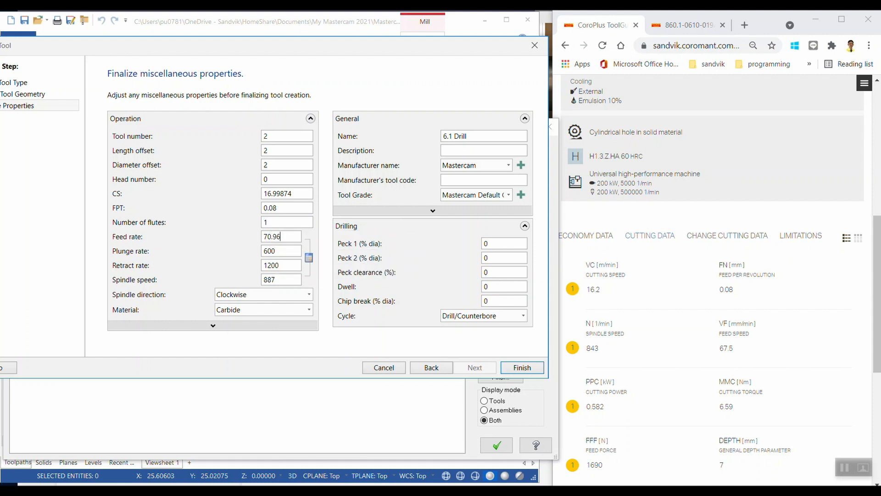
{"action": "key", "text": "shift+Home"}
{"action": "type", "text": "500"}
{"action": "key", "text": "Tab"}
{"action": "type", "text": "500"}
{"action": "left_click", "coordinate": [280, 251]}
Copy the ISO ordering code 860.1-0610-019A0-GM X1BM from the drill's product page and use it as the tool name in Mastercam.
{"action": "scroll", "coordinate": [712, 257], "scroll_direction": "up", "scroll_amount": 1}
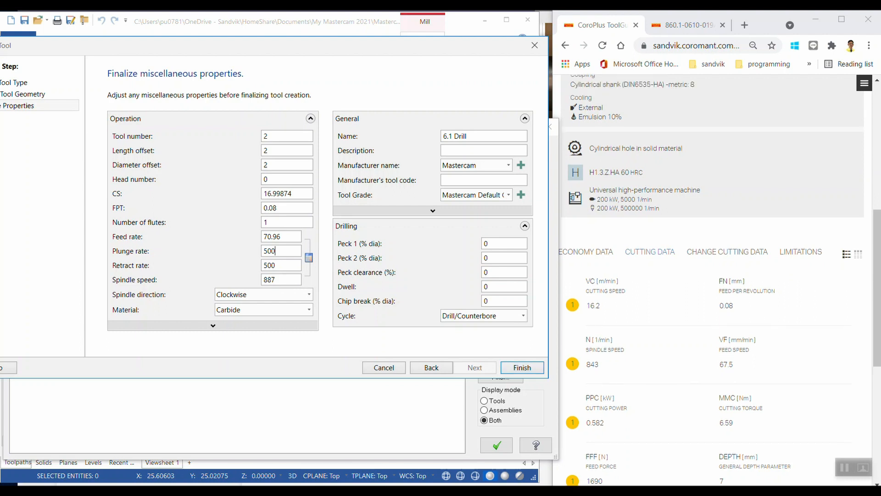
{"action": "scroll", "coordinate": [712, 257], "scroll_direction": "up", "scroll_amount": 5}
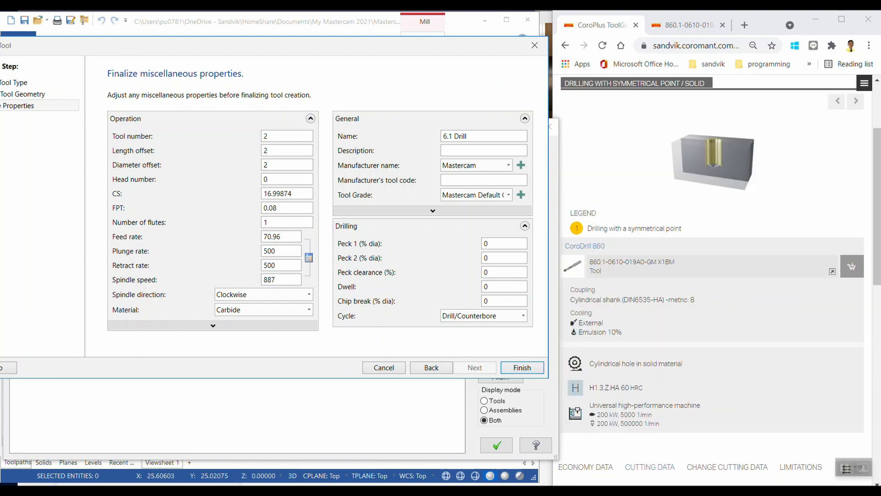
{"action": "left_click", "coordinate": [688, 26]}
{"action": "left_click_drag", "start_coordinate": [665, 304], "coordinate": [571, 304]}
{"action": "key", "text": "ctrl+c"}
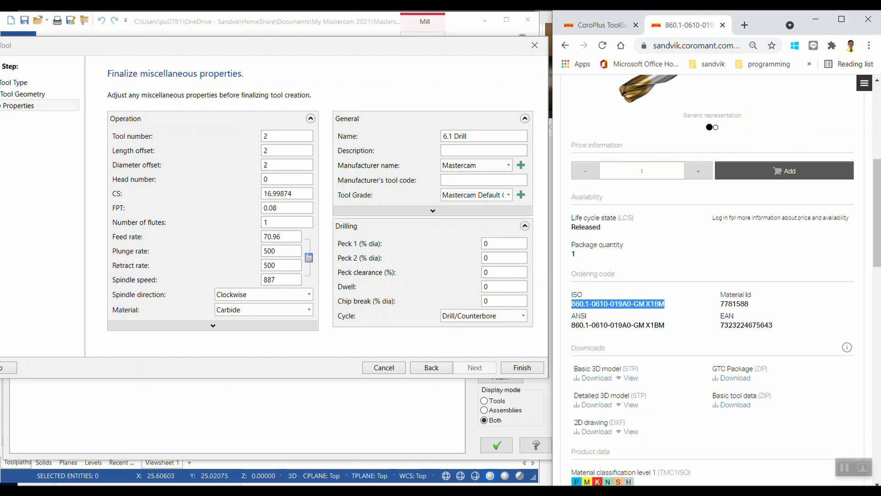
{"action": "key", "text": "alt+Tab"}
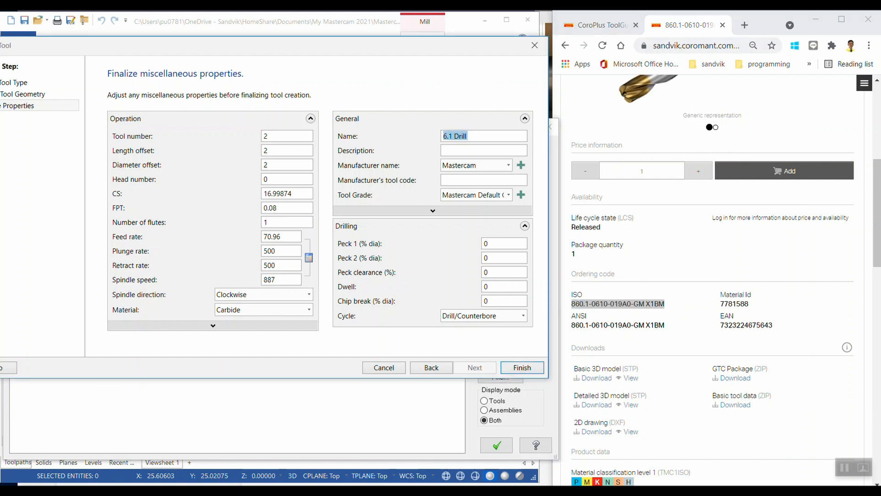
{"action": "key", "text": "ctrl+v"}
{"action": "key", "text": "Tab"}
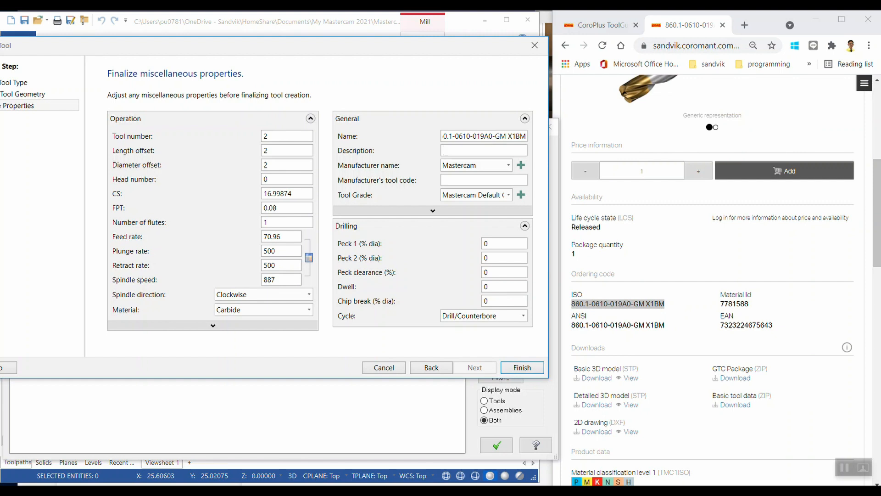
Enter "Carbide drill dia6.1" as the drill's description.
{"action": "type", "text": "Carb"}
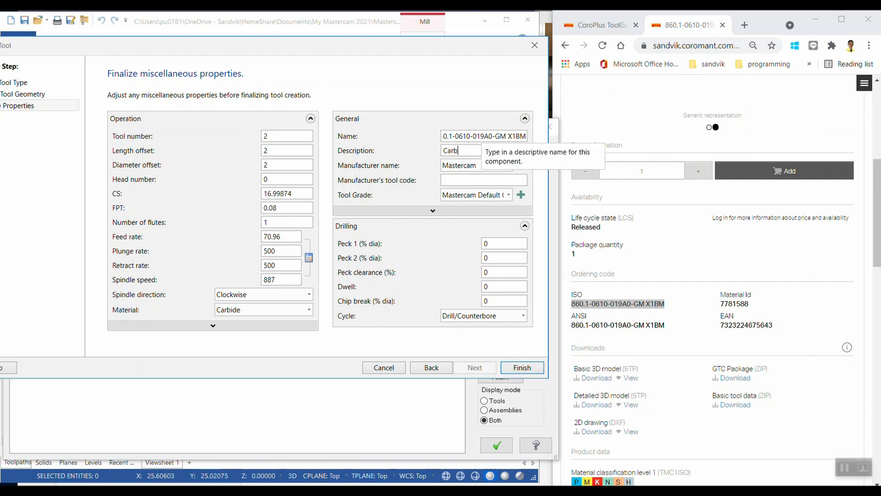
{"action": "type", "text": "ide drill dia6."}
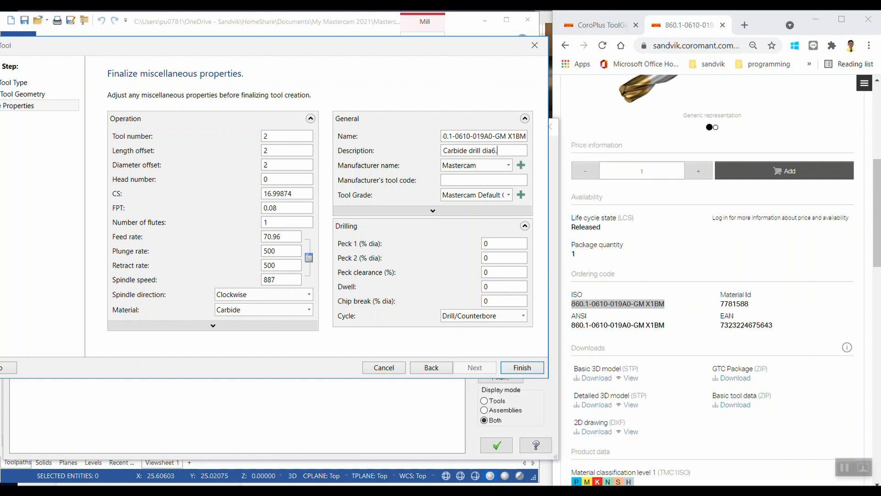
{"action": "type", "text": "1"}
Finish creating the drill and save the changes to the tool library MyToolLibrary2021.
{"action": "key", "text": "Return"}
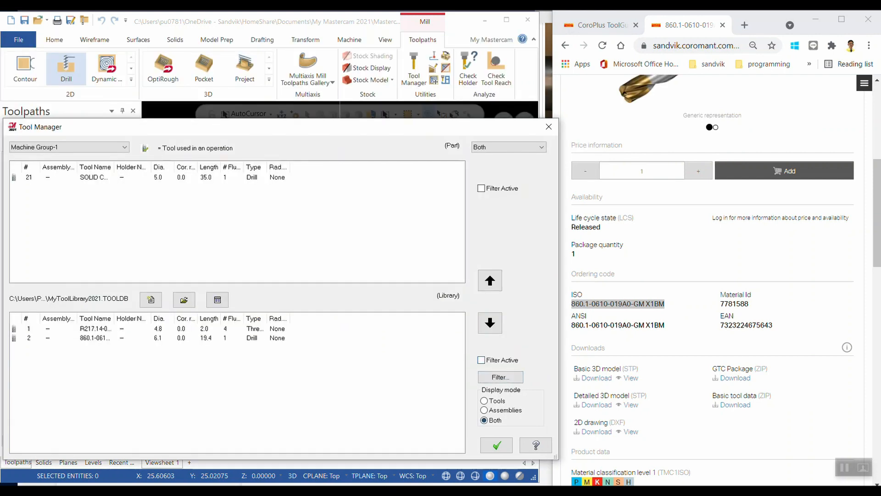
{"action": "left_click", "coordinate": [496, 444]}
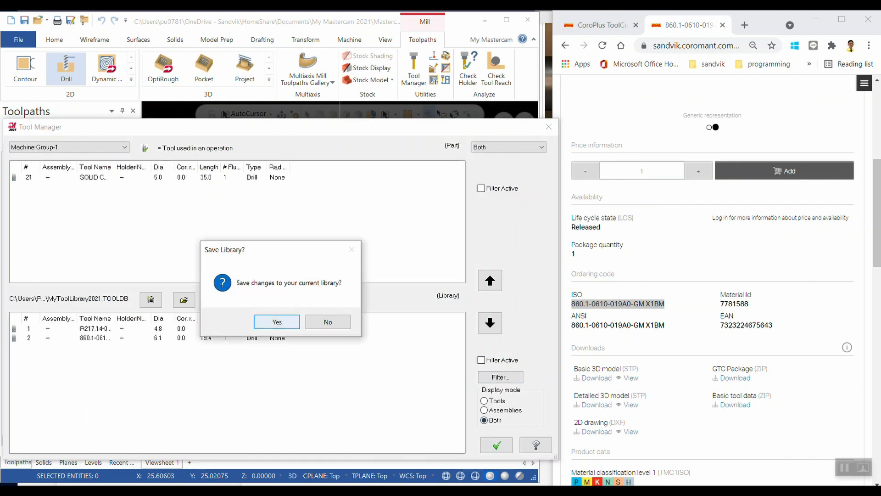
{"action": "key", "text": "Return"}
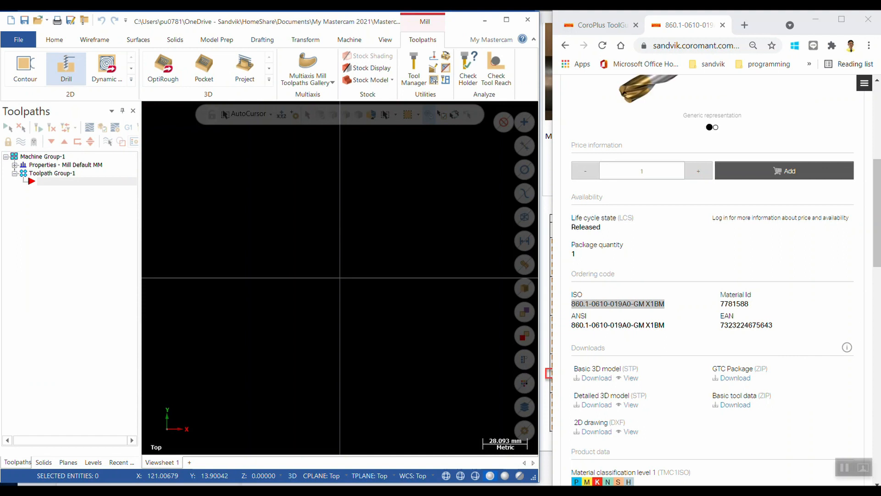
Bring up the notes with the M7 x 1 part drawing, and set Mastercam's construction plane to Right.
{"action": "left_click", "coordinate": [546, 254]}
{"action": "scroll", "coordinate": [709, 234], "scroll_direction": "up", "scroll_amount": 2}
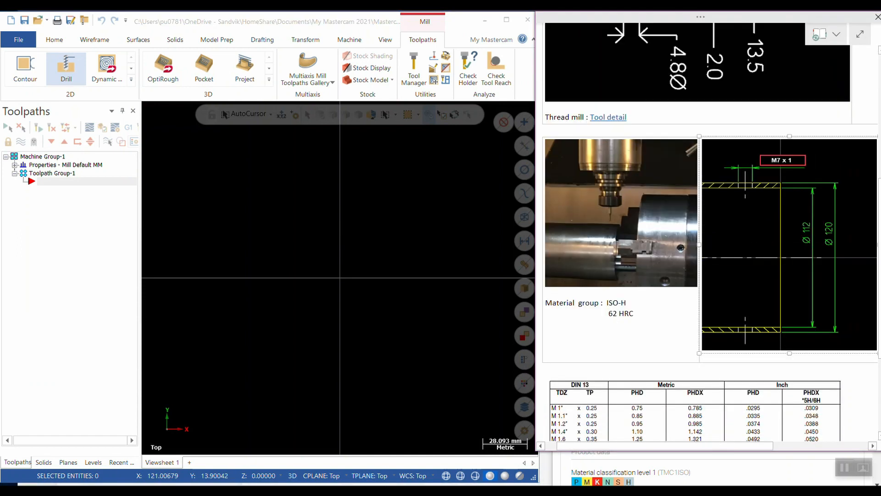
{"action": "scroll", "coordinate": [709, 234], "scroll_direction": "up", "scroll_amount": 2}
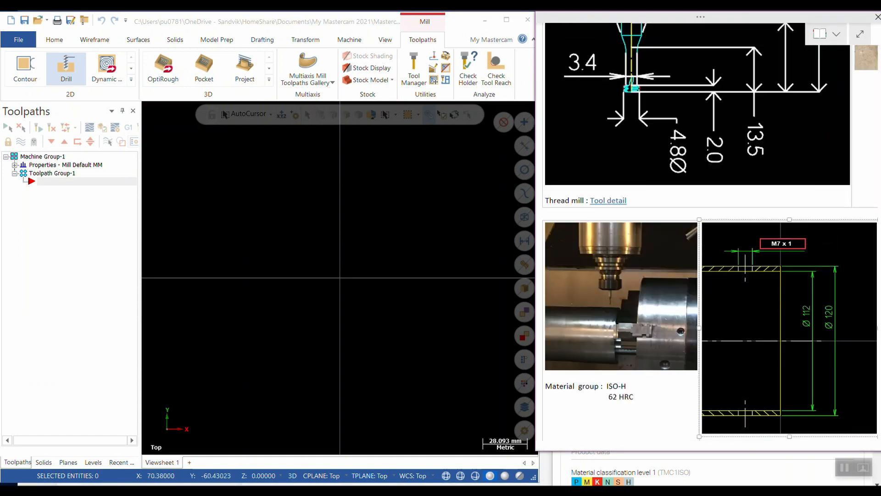
{"action": "left_click", "coordinate": [94, 40]}
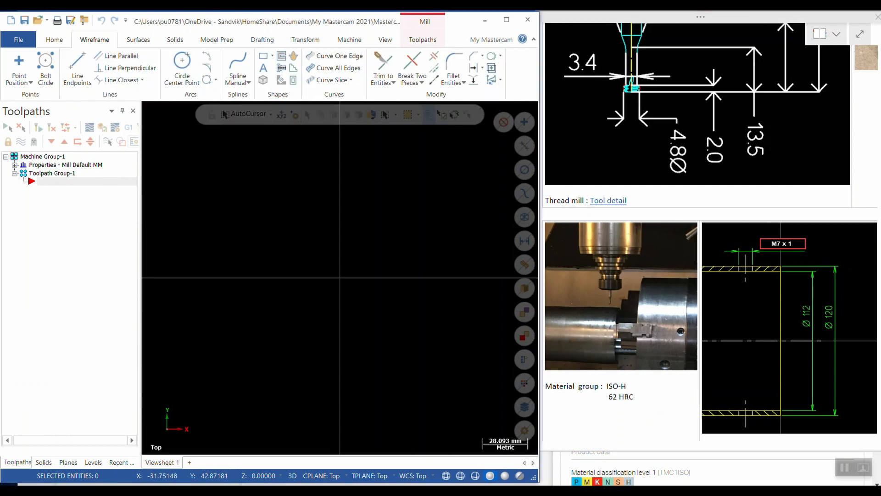
{"action": "middle_click_drag", "start_coordinate": [292, 208], "coordinate": [458, 390]}
{"action": "left_click", "coordinate": [321, 476]}
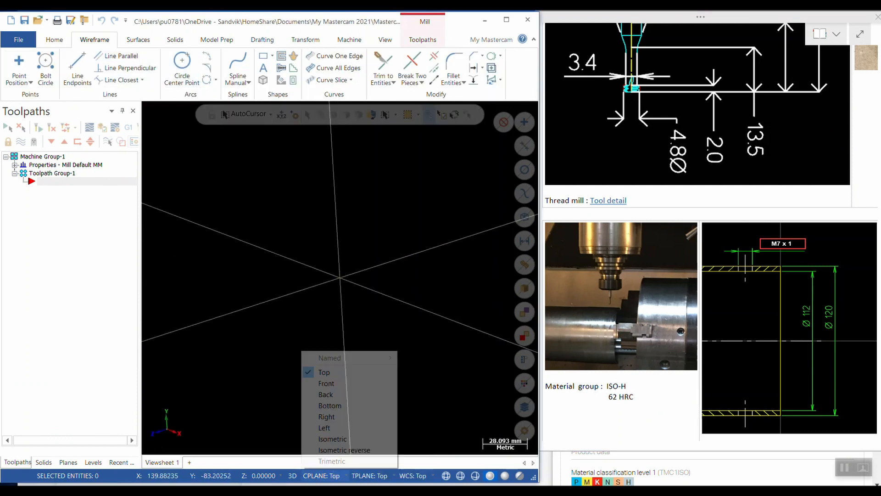
{"action": "left_click", "coordinate": [326, 416]}
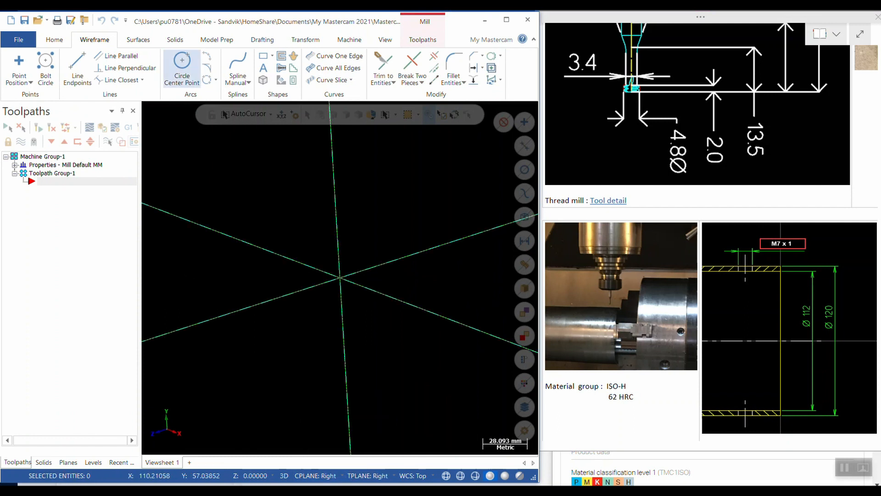
Draw a circle of 120 mm diameter centred on the origin in the Right plane.
{"action": "left_click", "coordinate": [182, 69]}
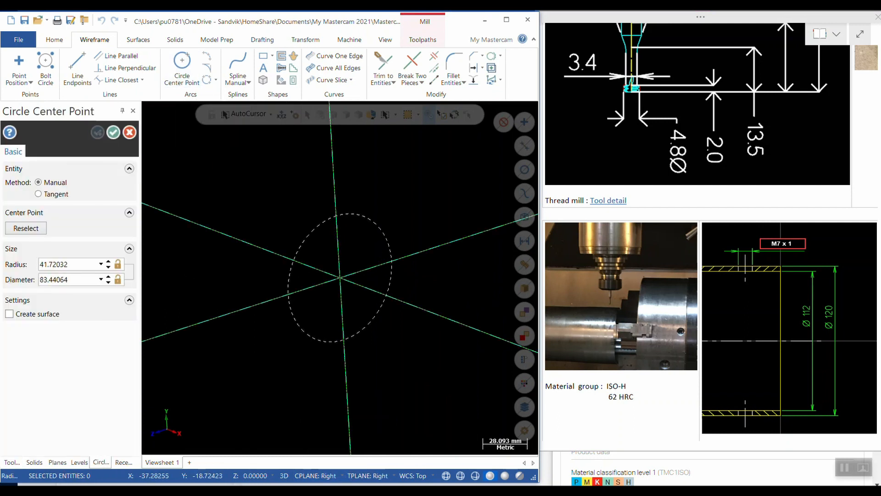
{"action": "left_click", "coordinate": [386, 290]}
{"action": "middle_click_drag", "start_coordinate": [175, 225], "coordinate": [216, 220]}
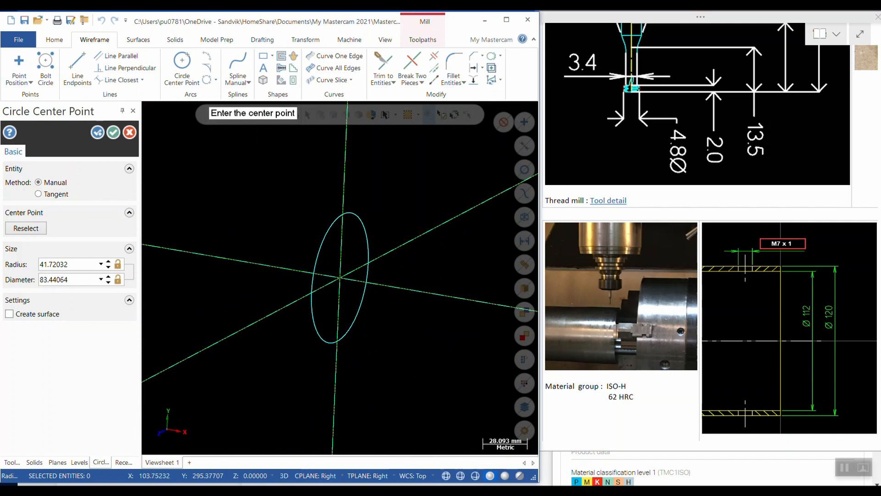
{"action": "left_click", "coordinate": [118, 280]}
{"action": "type", "text": "120"}
{"action": "key", "text": "Return"}
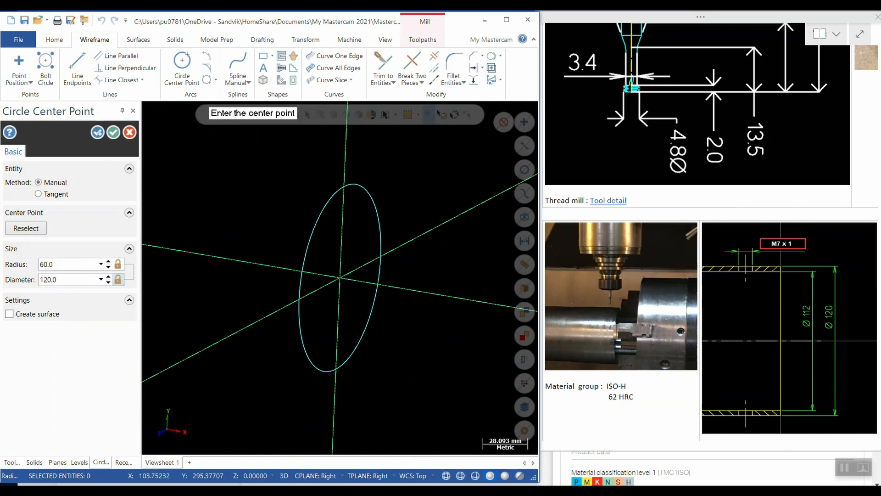
{"action": "key", "text": "Return"}
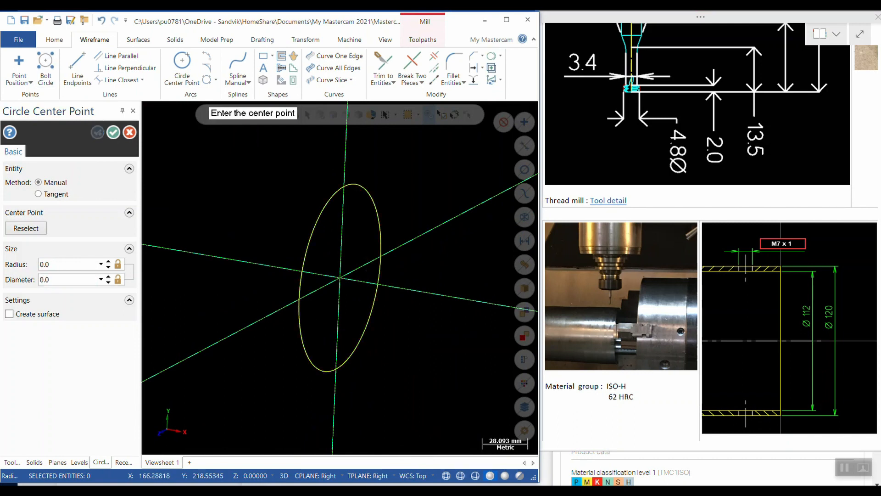
Draw a concentric circle of 112 mm diameter at the origin and finish the circle command.
{"action": "left_click", "coordinate": [340, 278]}
{"action": "left_click", "coordinate": [315, 342]}
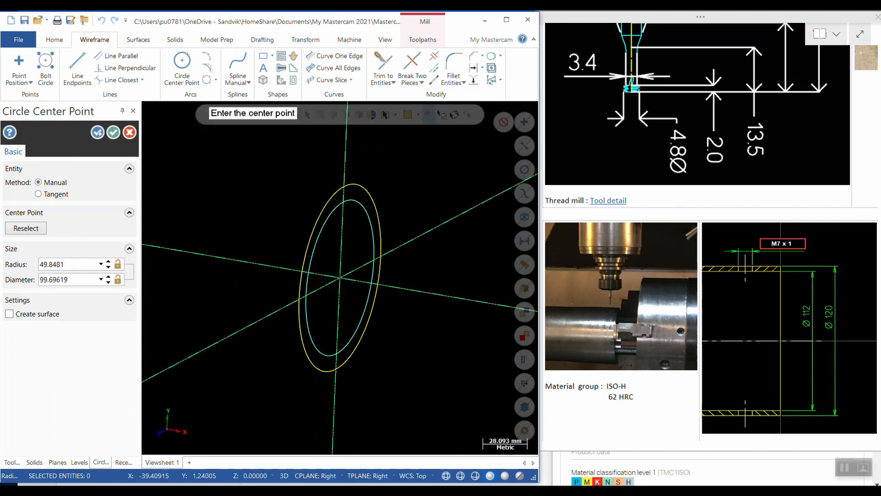
{"action": "left_click", "coordinate": [76, 280]}
{"action": "type", "text": "112"}
{"action": "key", "text": "Return"}
{"action": "left_click", "coordinate": [113, 132]}
Extrude the 120 mm circle 80 mm toward negative X as a new solid body.
{"action": "left_click", "coordinate": [175, 40]}
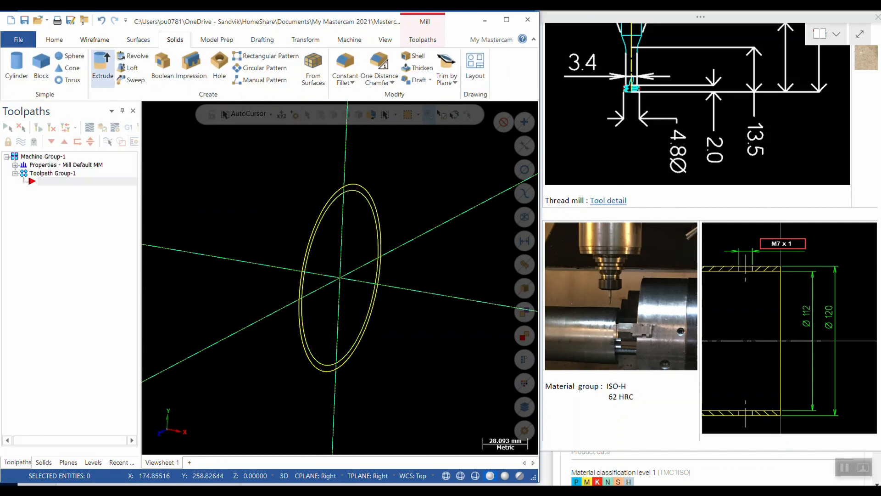
{"action": "left_click", "coordinate": [102, 66]}
{"action": "left_click", "coordinate": [338, 189]}
{"action": "left_click", "coordinate": [124, 435]}
{"action": "left_click", "coordinate": [98, 334]}
{"action": "left_click", "coordinate": [76, 370]}
{"action": "type", "text": "80"}
{"action": "key", "text": "Return"}
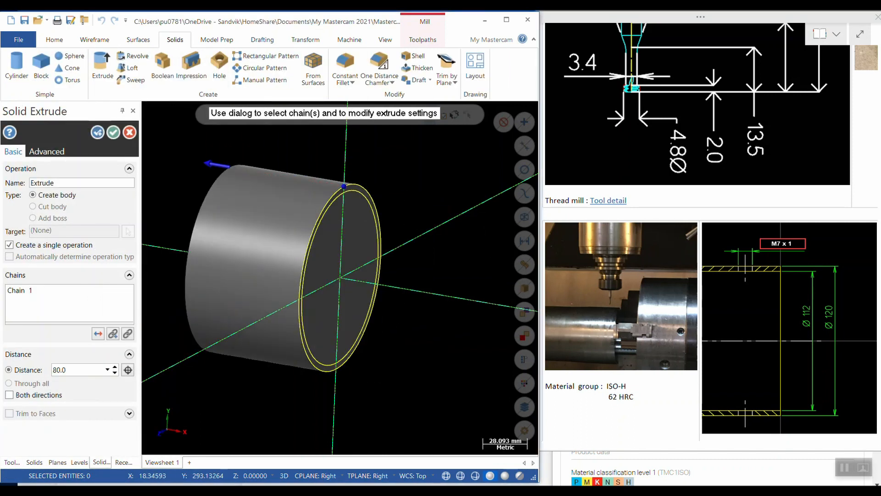
{"action": "left_click", "coordinate": [114, 133]}
Extrude the 112 mm circle as a cut through the entire cylinder, leaving a hollow tube.
{"action": "left_click", "coordinate": [102, 66]}
{"action": "left_click", "coordinate": [349, 190]}
{"action": "left_click", "coordinate": [123, 435]}
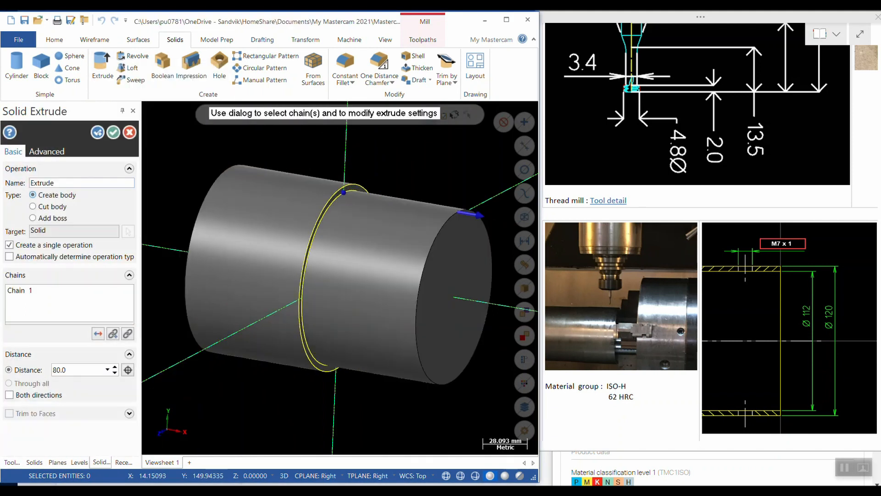
{"action": "left_click", "coordinate": [33, 207]}
{"action": "left_click", "coordinate": [97, 333]}
{"action": "left_click", "coordinate": [8, 383]}
{"action": "middle_click_drag", "start_coordinate": [377, 276], "coordinate": [354, 284]}
{"action": "left_click", "coordinate": [113, 132]}
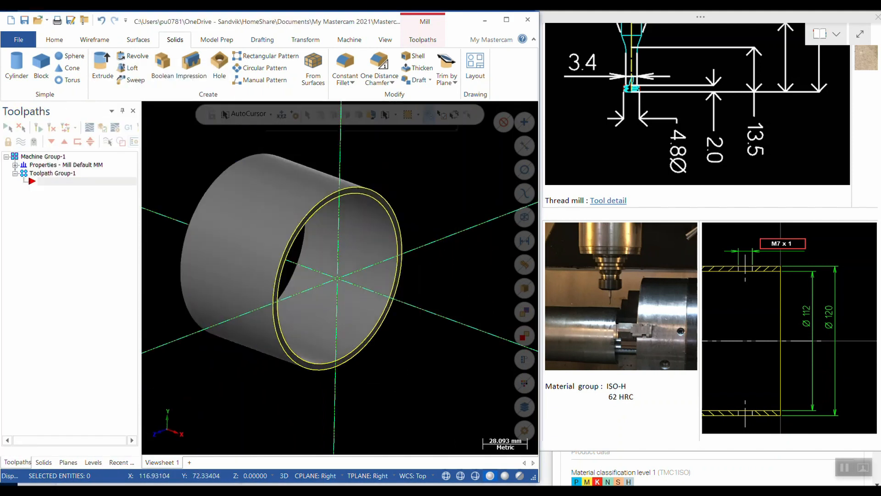
Switch to the top view and set the construction plane to Top.
{"action": "key", "text": "alt+1"}
{"action": "left_click", "coordinate": [316, 475]}
{"action": "left_click", "coordinate": [312, 356]}
Start a center-point circle and define its center relative to the origin, offset -20 mm in X.
{"action": "left_click", "coordinate": [95, 40]}
{"action": "left_click", "coordinate": [181, 68]}
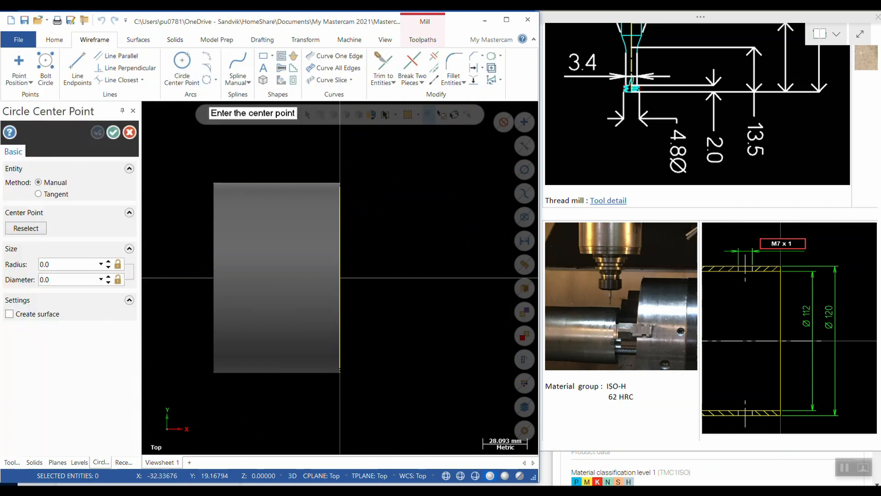
{"action": "left_click", "coordinate": [270, 113]}
{"action": "left_click", "coordinate": [246, 173]}
{"action": "middle_click_drag", "start_coordinate": [321, 322], "coordinate": [305, 257]}
{"action": "left_click", "coordinate": [376, 296]}
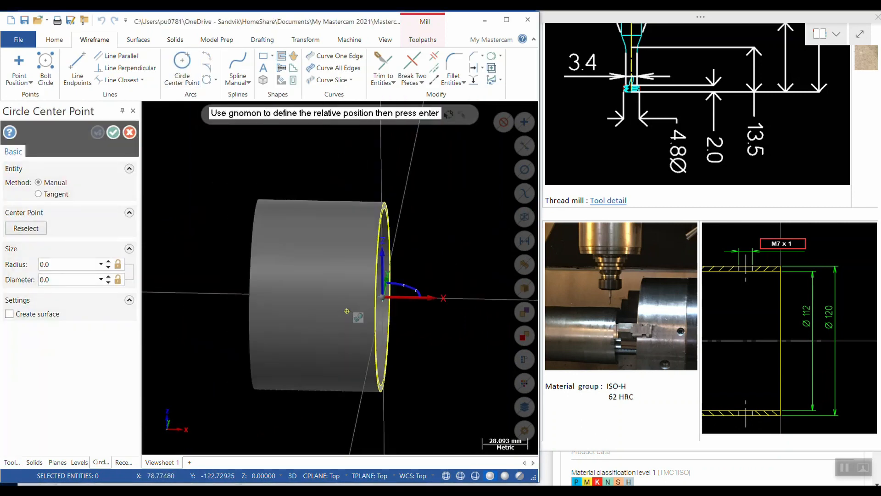
{"action": "left_click", "coordinate": [404, 298]}
{"action": "type", "text": "-20"}
{"action": "key", "text": "Return"}
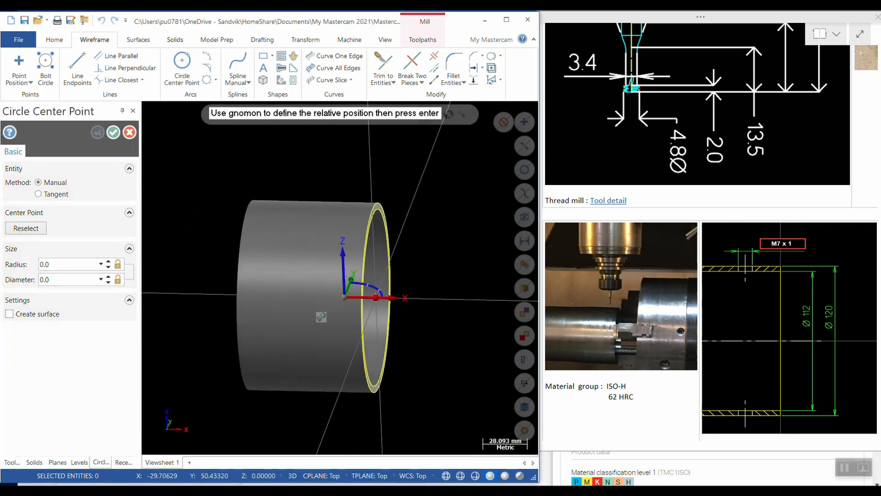
Offset the circle's center 60 mm in Z and place the circle on the tube's outer surface.
{"action": "left_click", "coordinate": [343, 262]}
{"action": "type", "text": "60.0mm"}
{"action": "key", "text": "Return"}
{"action": "key", "text": "Return"}
{"action": "left_click", "coordinate": [336, 213]}
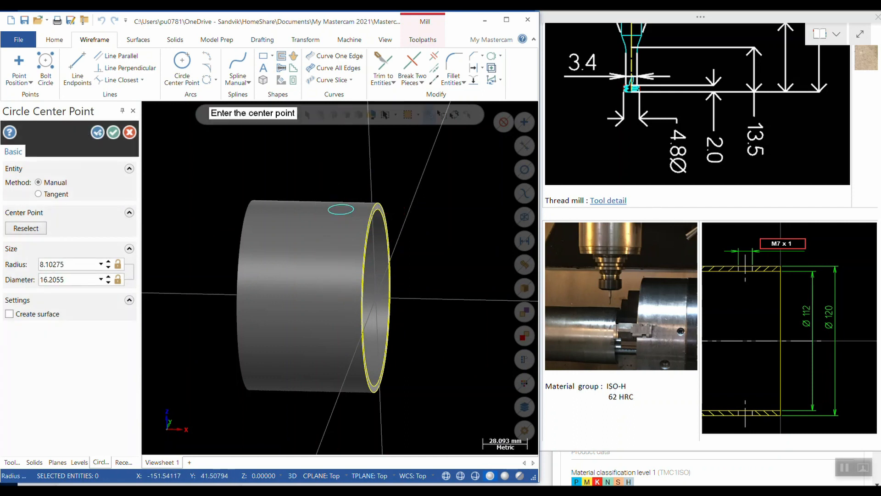
Set the circle's diameter to 7 mm and finish the circle command.
{"action": "double_click", "coordinate": [59, 280]}
{"action": "type", "text": "7"}
{"action": "key", "text": "Return"}
{"action": "left_click", "coordinate": [113, 132]}
{"action": "middle_click_drag", "start_coordinate": [321, 257], "coordinate": [344, 259]}
{"action": "scroll", "coordinate": [349, 220], "scroll_direction": "up", "scroll_amount": 2}
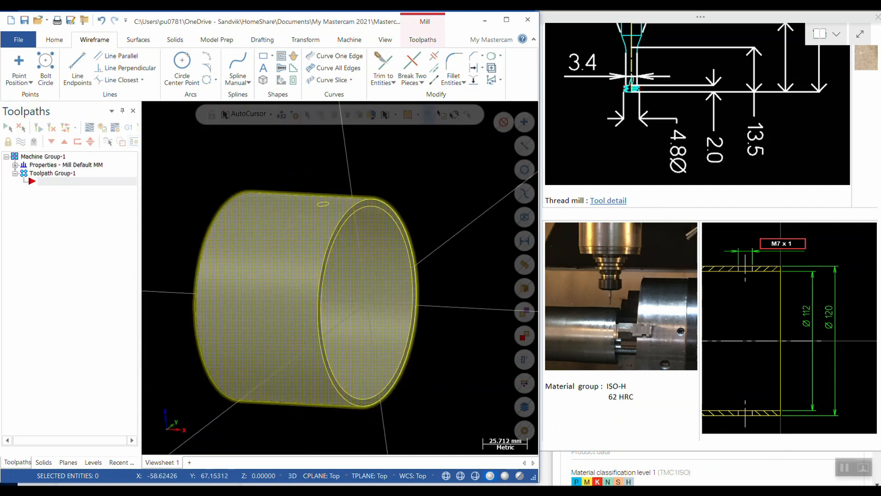
{"action": "middle_click_drag", "start_coordinate": [349, 220], "coordinate": [335, 218]}
Maximize the window and create a drill toolpath using the 7 mm circle on top of the tube as the hole.
{"action": "left_click", "coordinate": [422, 40]}
{"action": "left_click", "coordinate": [507, 20]}
{"action": "middle_click_drag", "start_coordinate": [378, 191], "coordinate": [360, 202]}
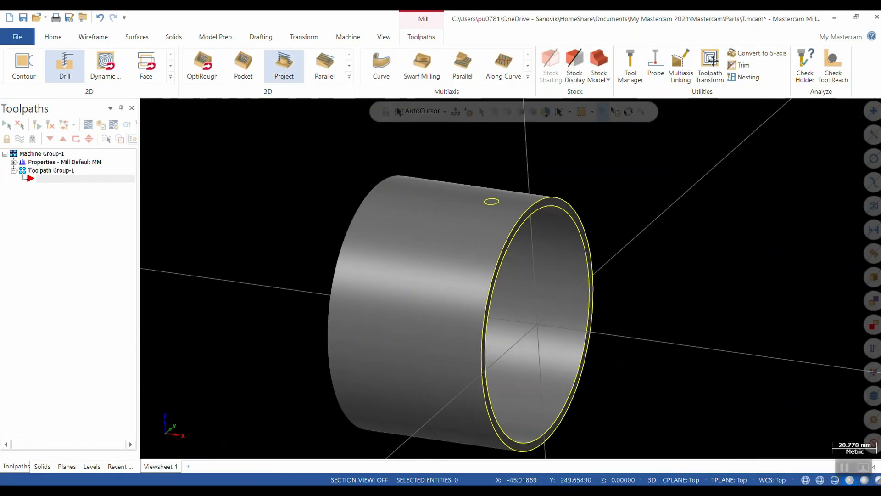
{"action": "left_click", "coordinate": [65, 64]}
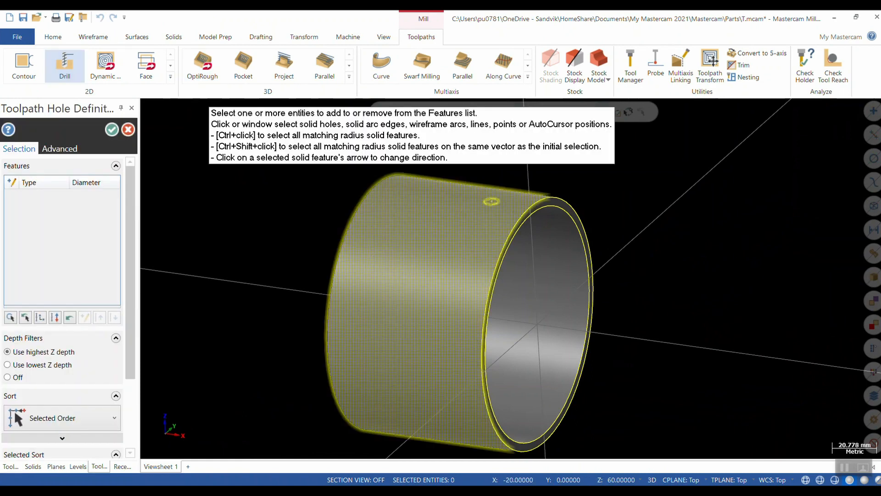
{"action": "left_click", "coordinate": [491, 201]}
{"action": "left_click", "coordinate": [111, 130]}
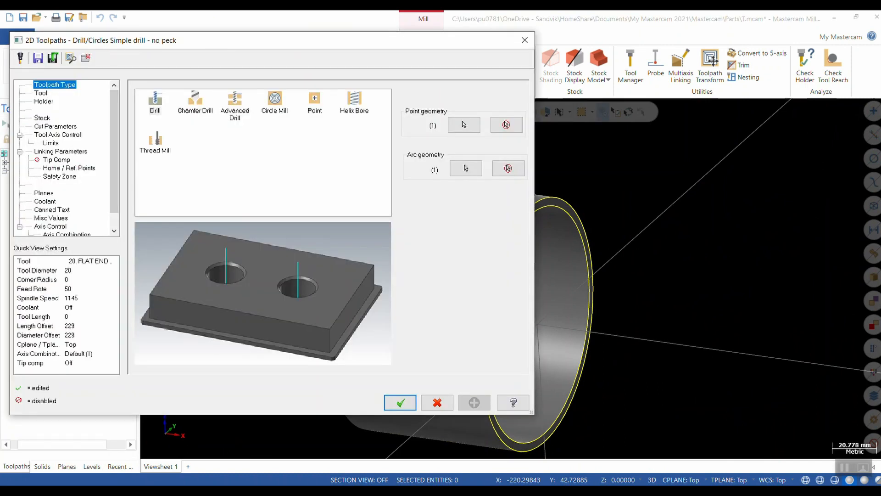
Choose the 6.1 mm drill 860.1-0610-019A0-GM X1BM from the MyToolLibrary2021 tool library for the drill toolpath.
{"action": "left_click", "coordinate": [40, 93]}
{"action": "right_click", "coordinate": [230, 168]}
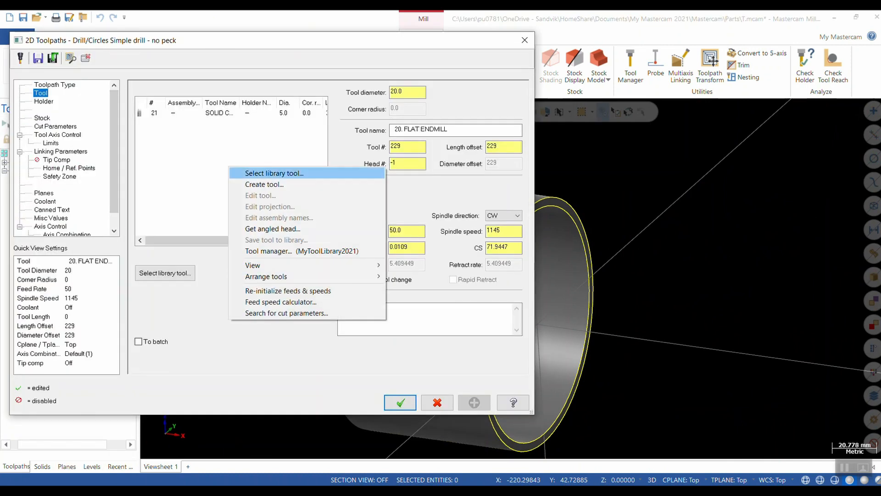
{"action": "left_click", "coordinate": [239, 173]}
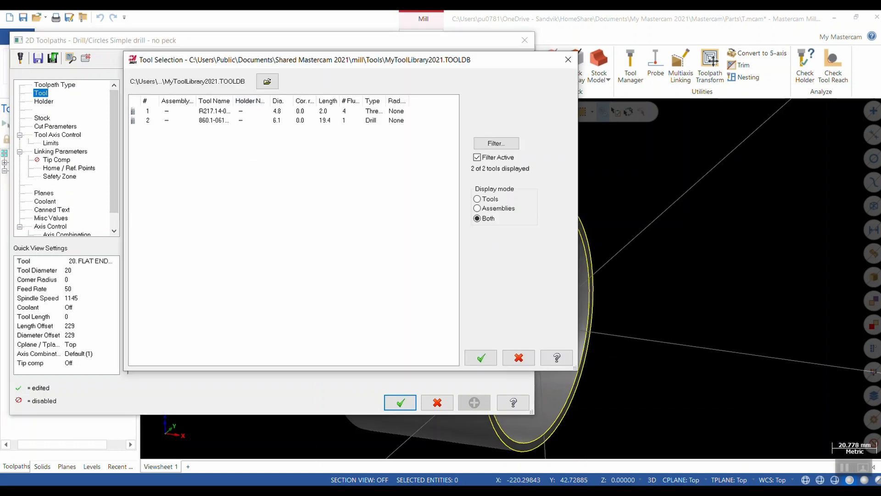
{"action": "left_click", "coordinate": [215, 120]}
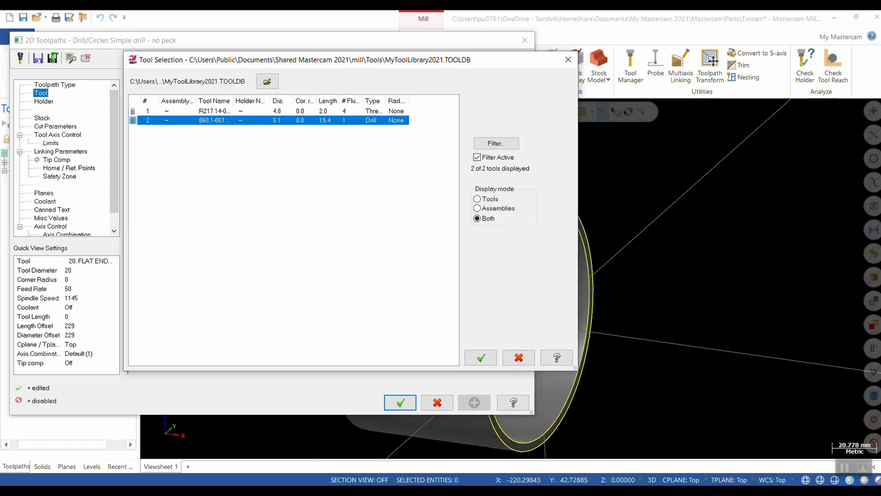
{"action": "left_click_drag", "start_coordinate": [233, 101], "coordinate": [332, 101]}
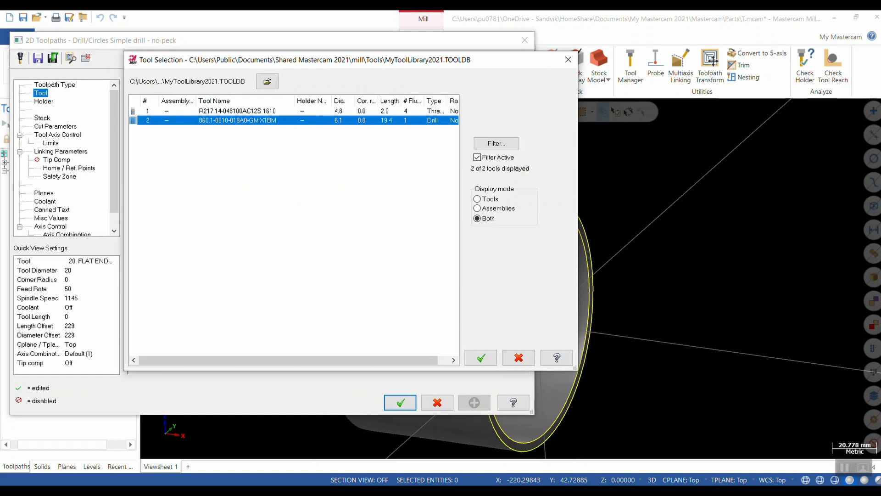
{"action": "left_click", "coordinate": [275, 111]}
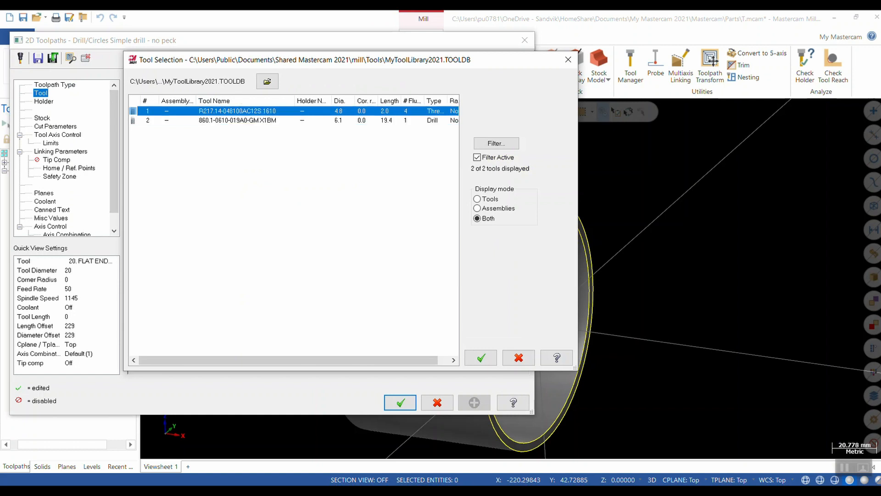
{"action": "left_click", "coordinate": [275, 121]}
{"action": "left_click", "coordinate": [481, 358]}
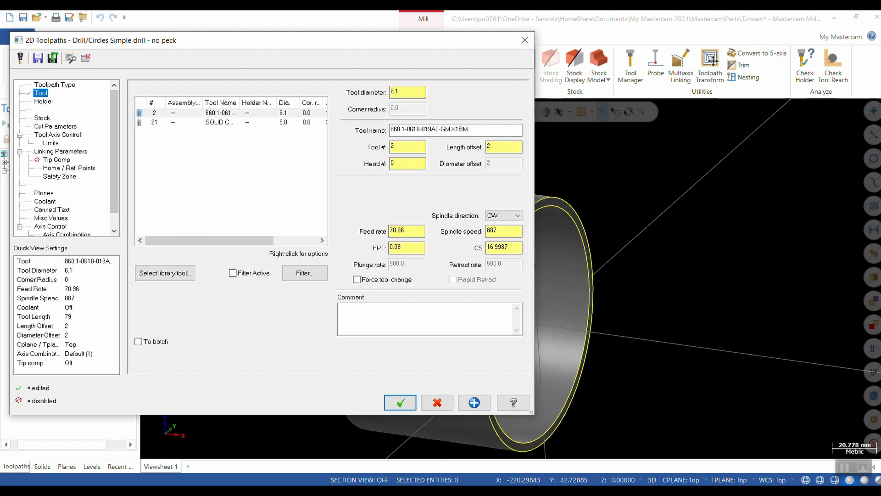
Set incremental retract 10, top of stock 0 and depth -5, add the calculated drill-tip depth, and generate the drill toolpath.
{"action": "left_click", "coordinate": [56, 126]}
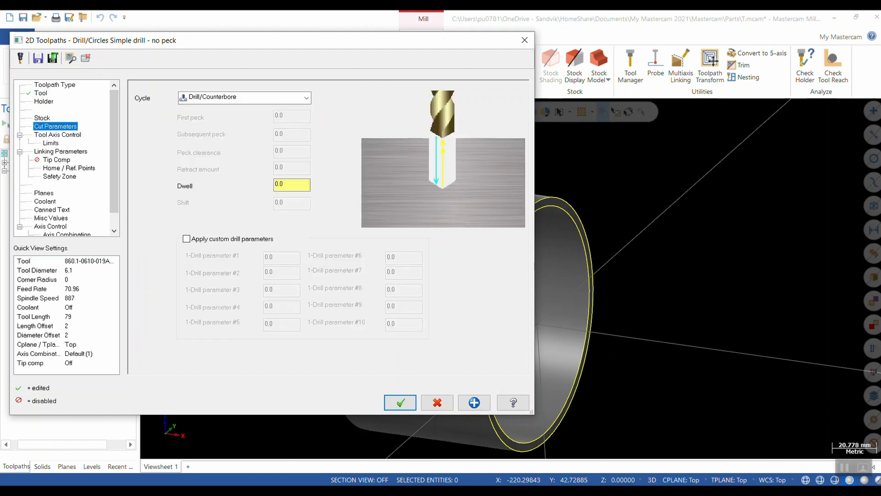
{"action": "left_click", "coordinate": [61, 151]}
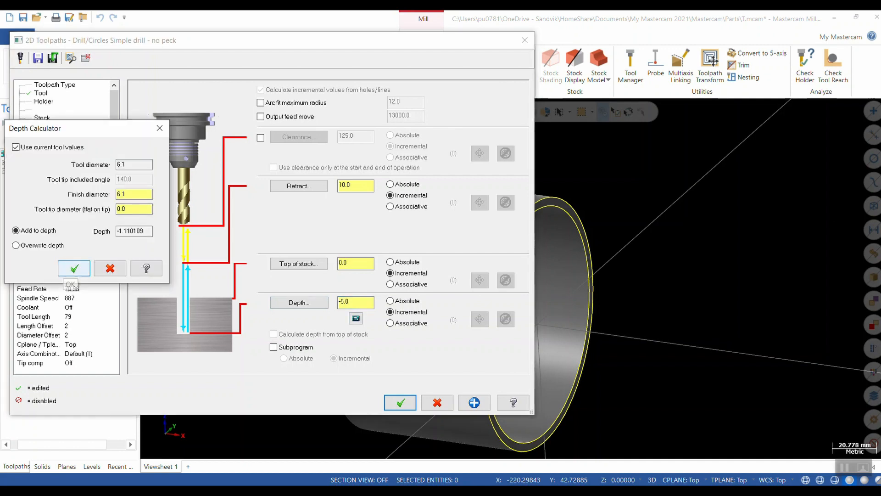
{"action": "left_click", "coordinate": [74, 268]}
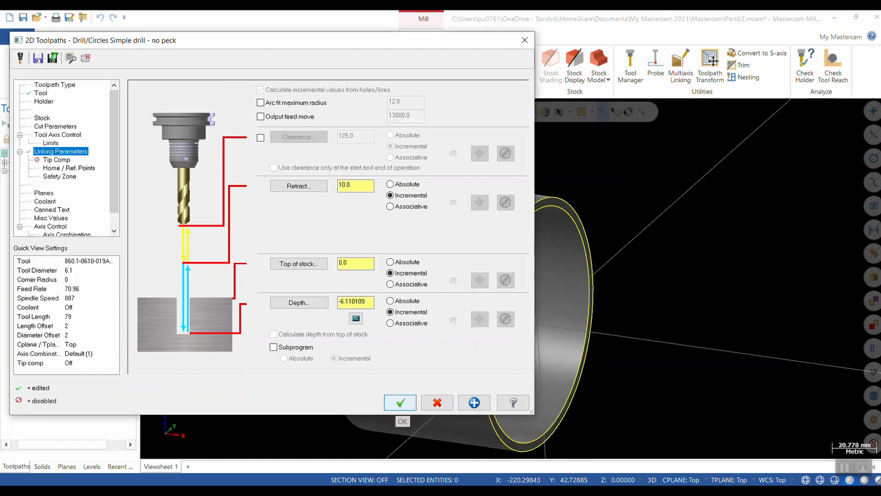
{"action": "left_click", "coordinate": [400, 402]}
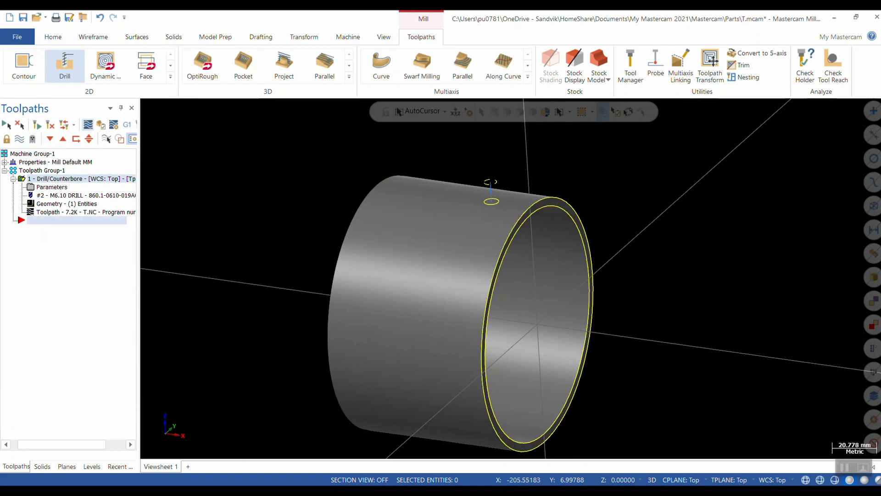
Backplot the drilling operation and inspect the drill's position at full depth inside the tube wall.
{"action": "left_click", "coordinate": [88, 125]}
{"action": "key", "text": "s"}
{"action": "key", "text": "s"}
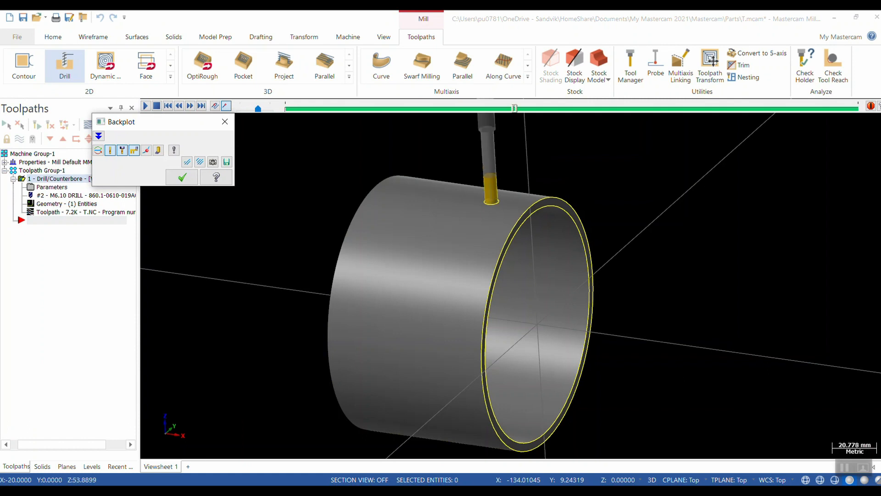
{"action": "scroll", "coordinate": [506, 241], "scroll_direction": "up", "scroll_amount": 2}
{"action": "middle_click_drag", "start_coordinate": [454, 189], "coordinate": [424, 161]}
{"action": "scroll", "coordinate": [475, 177], "scroll_direction": "up", "scroll_amount": 2}
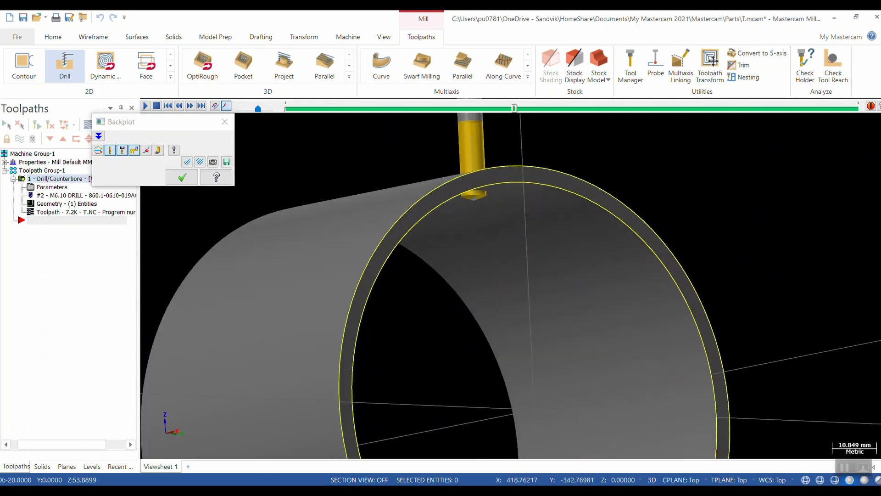
{"action": "scroll", "coordinate": [469, 189], "scroll_direction": "down", "scroll_amount": 2}
{"action": "middle_click_drag", "start_coordinate": [475, 177], "coordinate": [485, 234]}
{"action": "scroll", "coordinate": [466, 204], "scroll_direction": "down", "scroll_amount": 2}
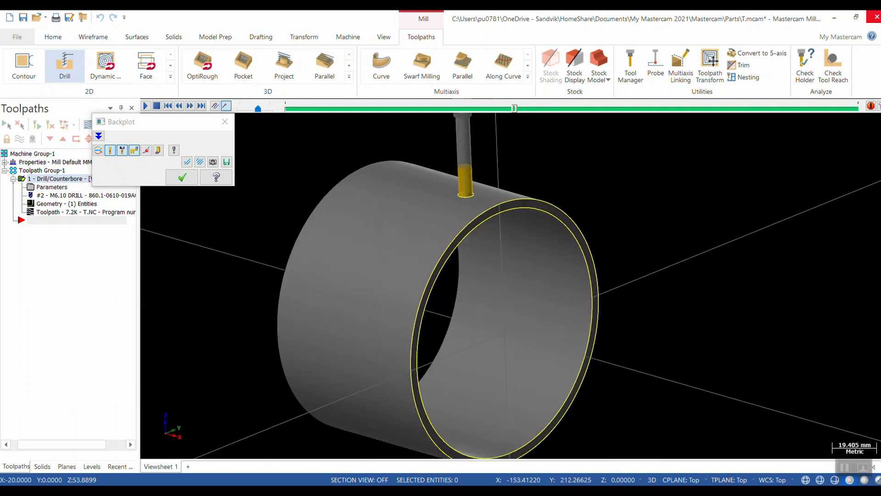
Restore the window to half-screen size, inspect the drill and holder above the tube, and close the backplot.
{"action": "left_click", "coordinate": [855, 17]}
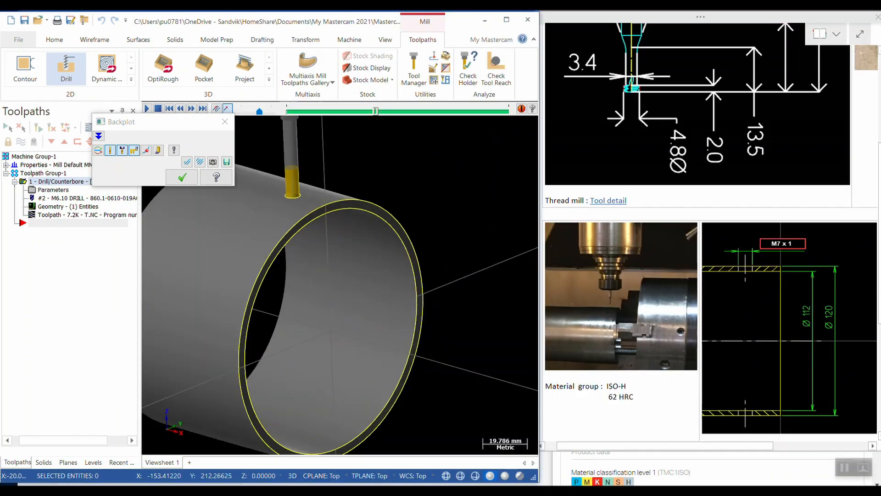
{"action": "scroll", "coordinate": [412, 320], "scroll_direction": "down", "scroll_amount": 3}
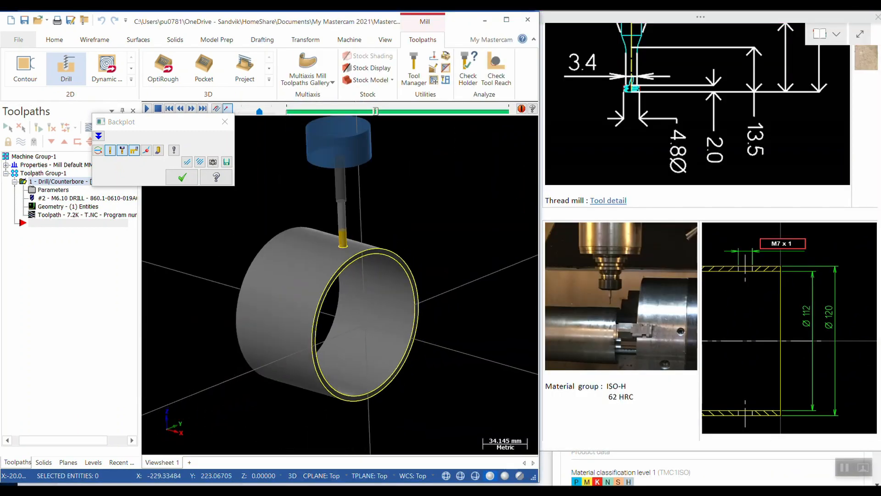
{"action": "scroll", "coordinate": [352, 197], "scroll_direction": "up", "scroll_amount": 3}
{"action": "left_click", "coordinate": [182, 177]}
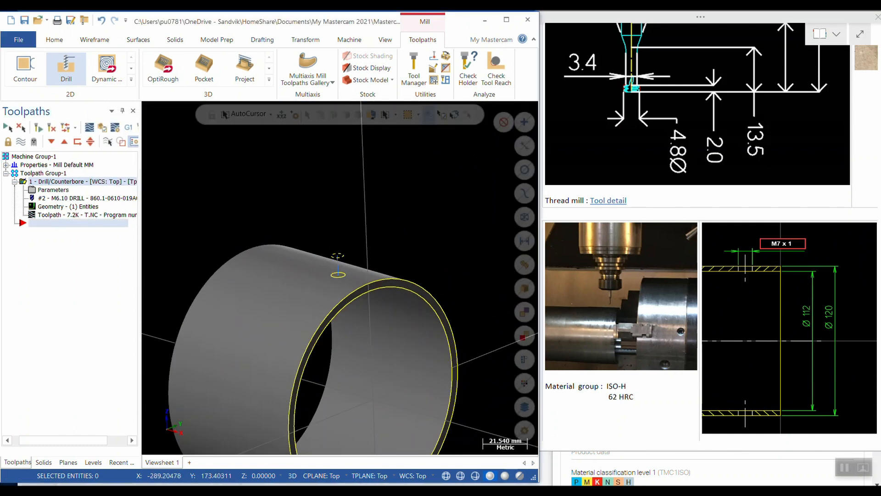
Edit the drill operation's holder by loading the mill_mm.tooldb library and choosing holder B2C3-0016.
{"action": "left_click", "coordinate": [54, 189]}
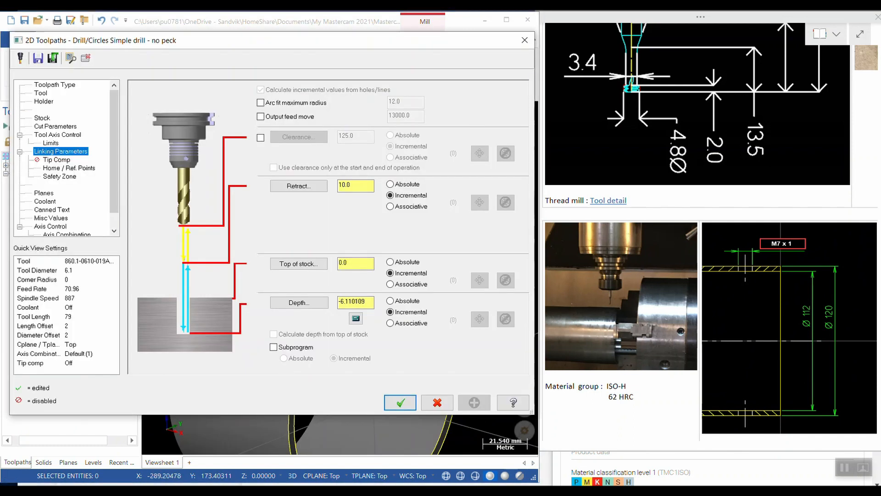
{"action": "left_click", "coordinate": [43, 102]}
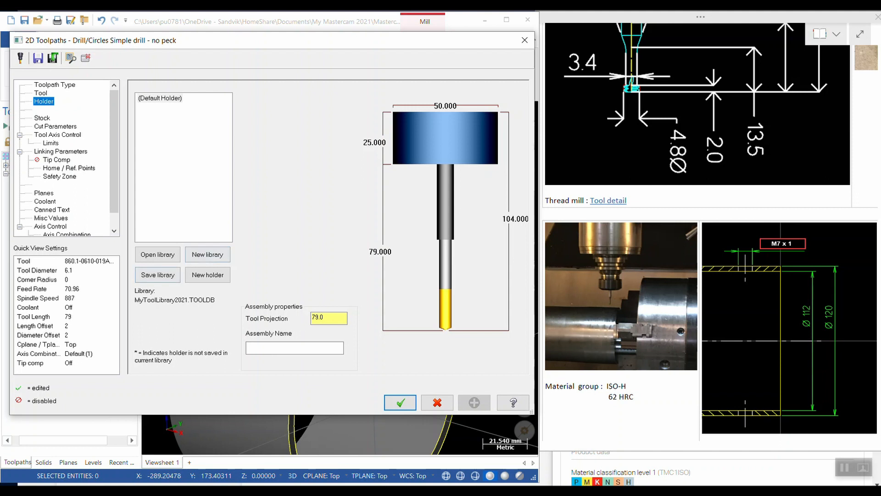
{"action": "left_click", "coordinate": [157, 255]}
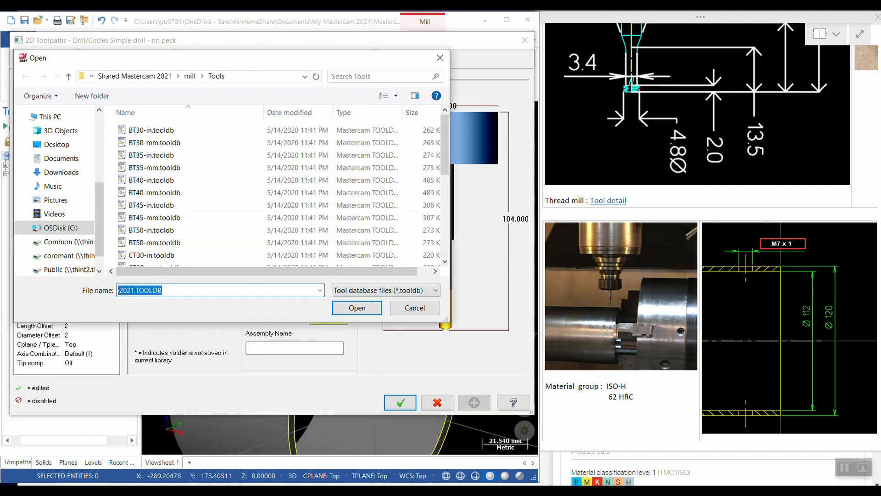
{"action": "left_click", "coordinate": [153, 259]}
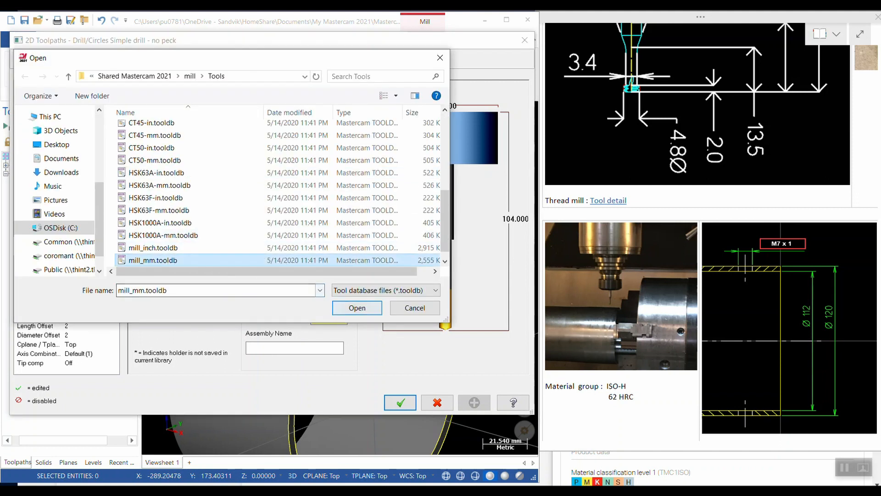
{"action": "left_click", "coordinate": [357, 308]}
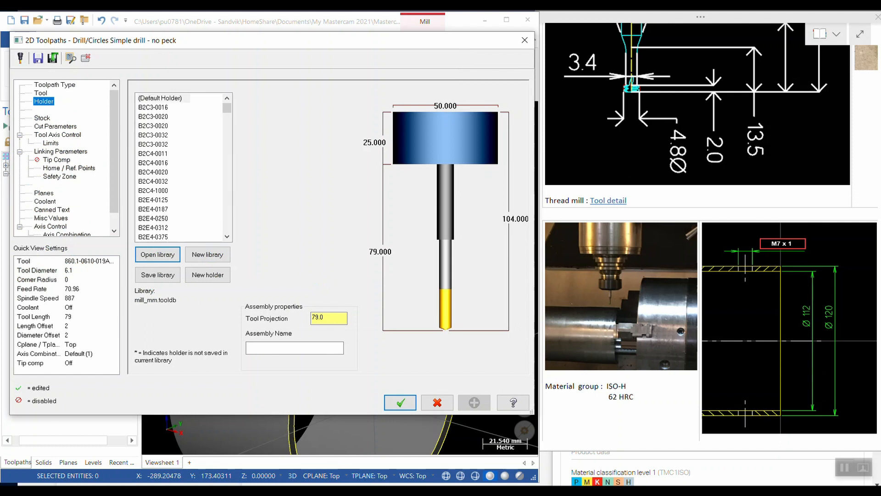
{"action": "left_click", "coordinate": [153, 108]}
Set the drill's tool projection to 49 mm and accept the operation parameters.
{"action": "left_click", "coordinate": [328, 317]}
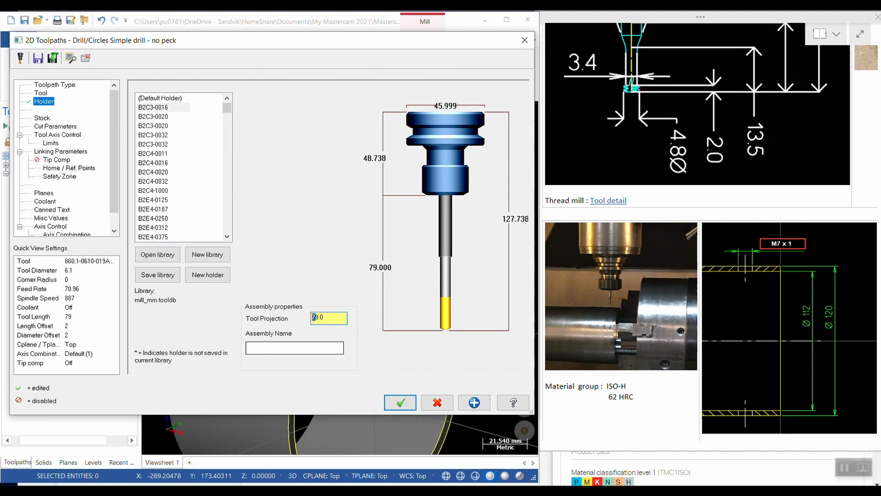
{"action": "left_click_drag", "start_coordinate": [316, 317], "coordinate": [311, 317]}
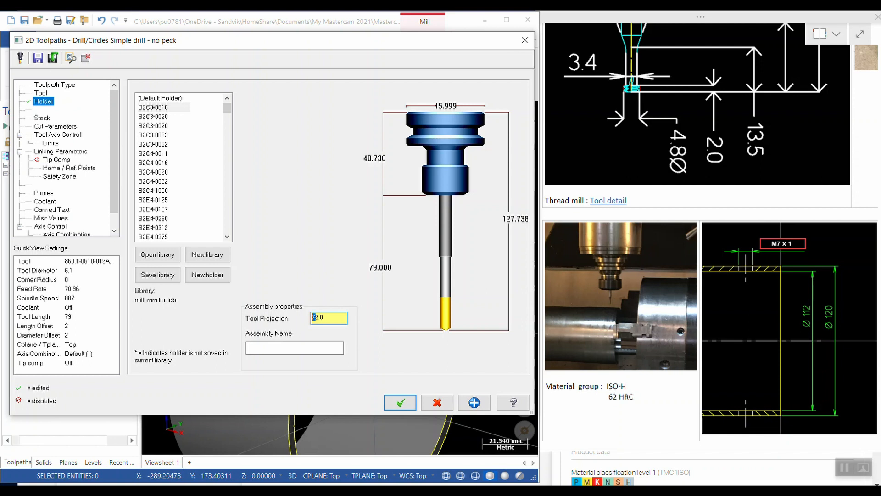
{"action": "type", "text": "4"}
{"action": "key", "text": "Tab"}
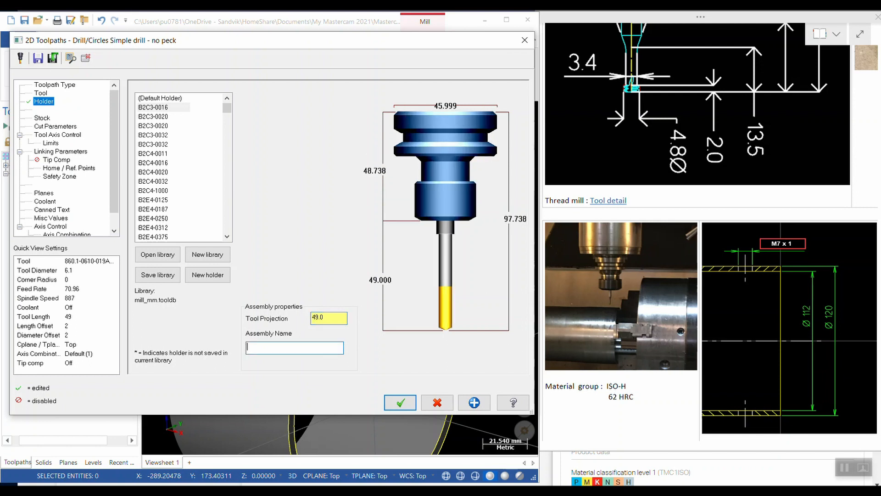
{"action": "left_click", "coordinate": [401, 402]}
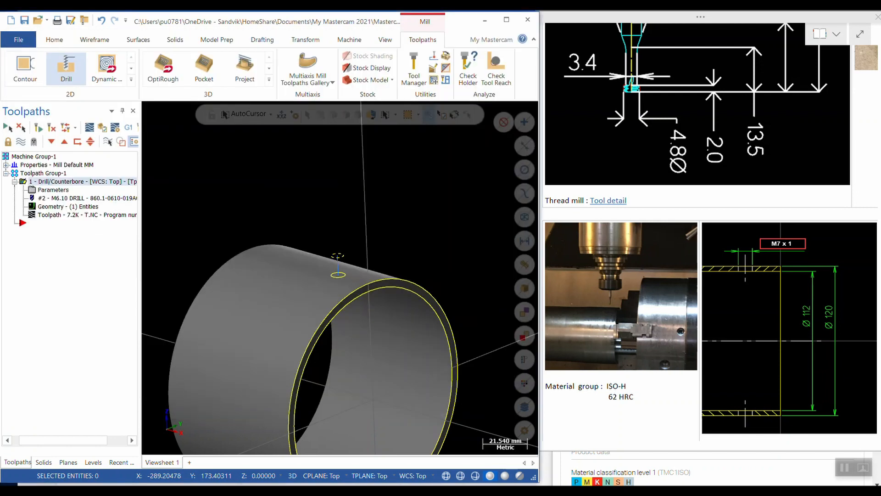
Backplot the drilling operation, inspect the drill and holder position over the hole in the tube, and close the backplot.
{"action": "left_click", "coordinate": [108, 142]}
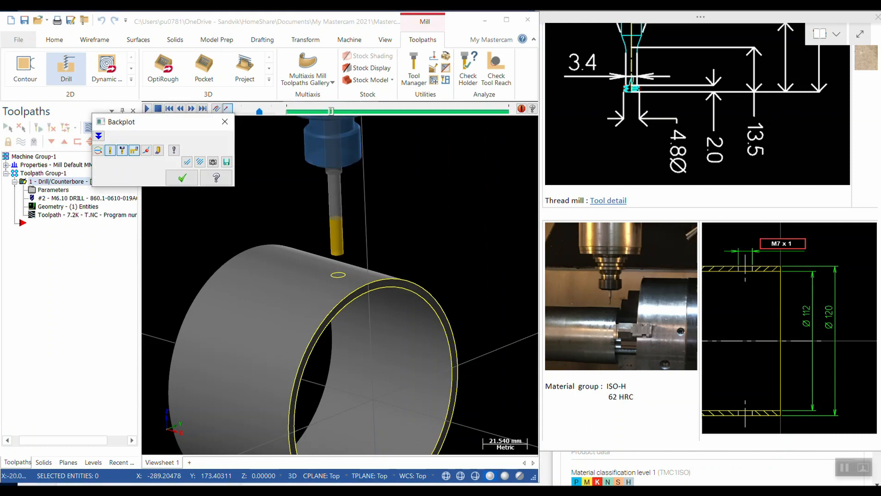
{"action": "scroll", "coordinate": [312, 260], "scroll_direction": "down", "scroll_amount": 2}
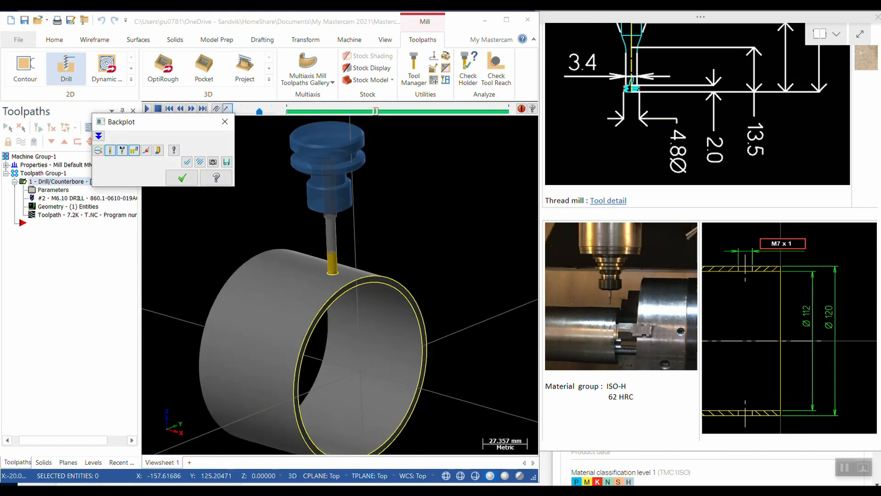
{"action": "middle_click_drag", "start_coordinate": [312, 259], "coordinate": [300, 233]}
{"action": "scroll", "coordinate": [325, 237], "scroll_direction": "up", "scroll_amount": 3}
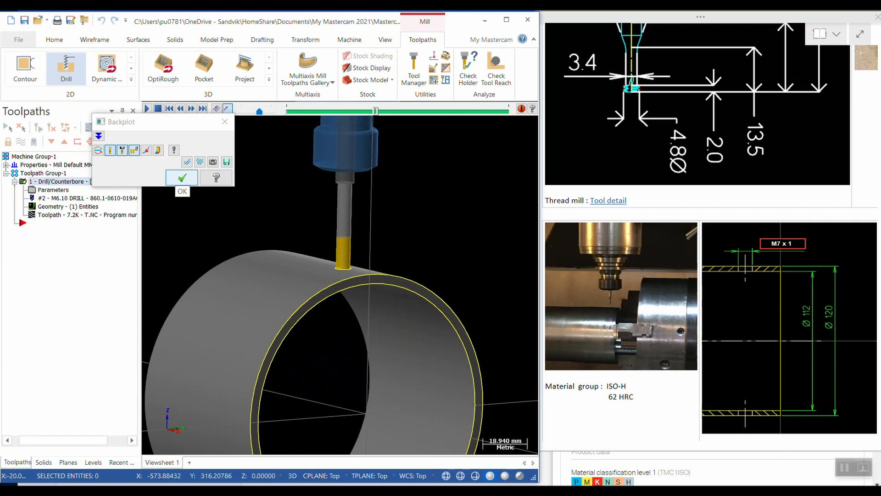
{"action": "left_click", "coordinate": [182, 178]}
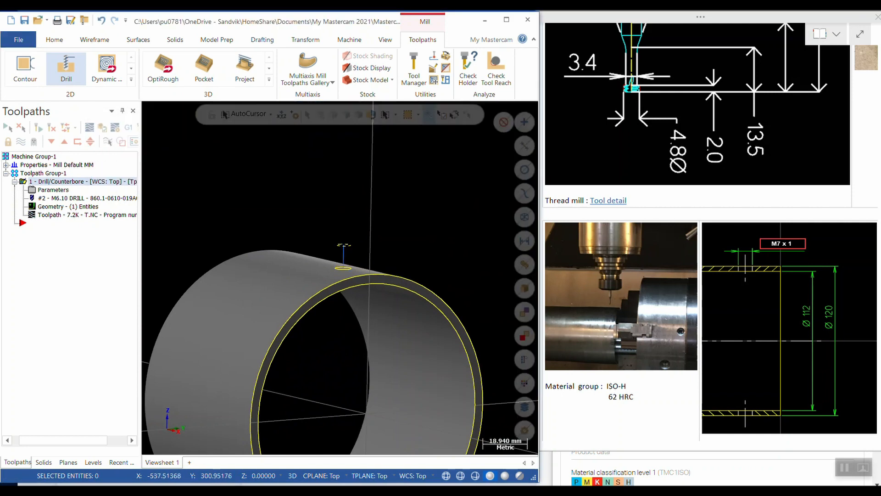
Create a Thread Mill toolpath on the 7 mm hole circle at the tube's upper surface.
{"action": "scroll", "coordinate": [280, 211], "scroll_direction": "down", "scroll_amount": 3}
{"action": "middle_click_drag", "start_coordinate": [280, 212], "coordinate": [296, 231]}
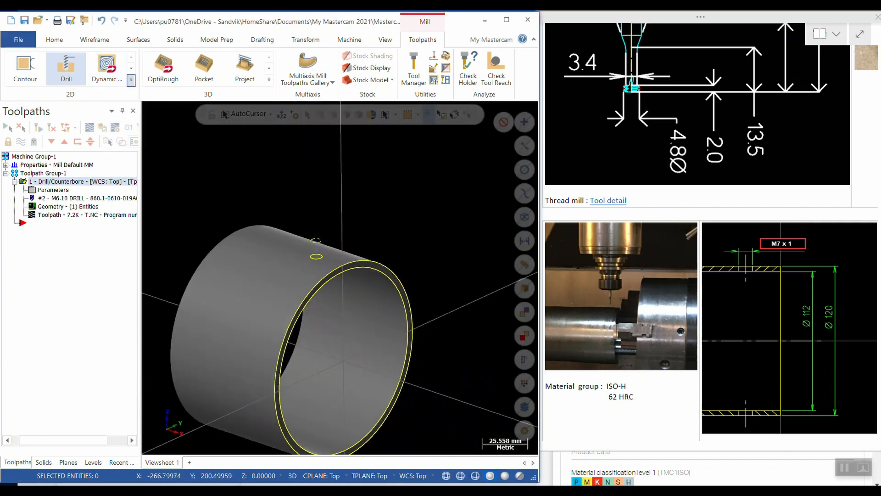
{"action": "left_click", "coordinate": [131, 79]}
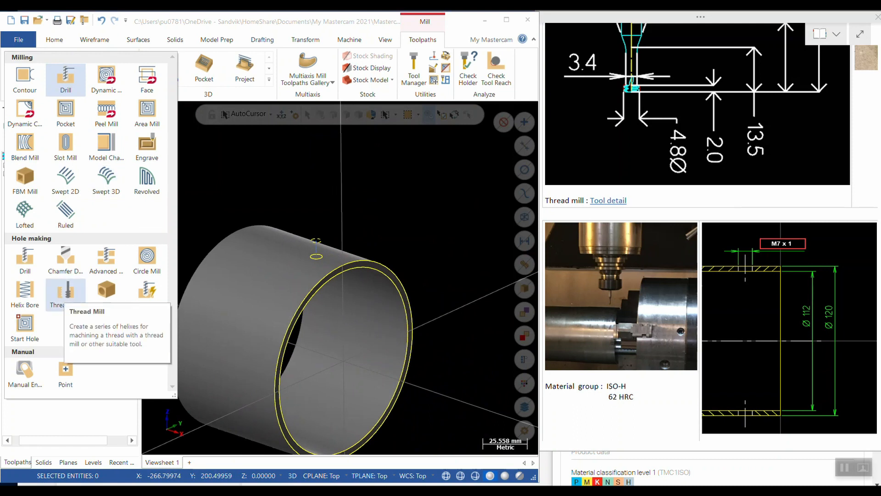
{"action": "left_click", "coordinate": [65, 294]}
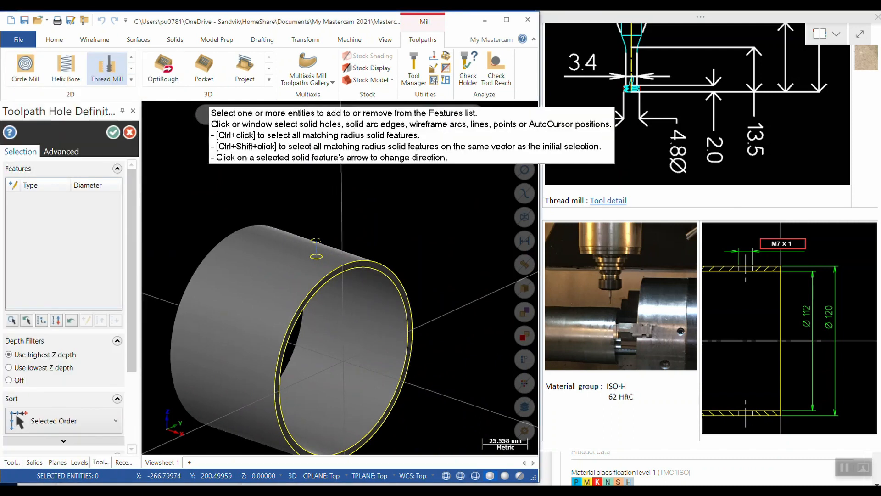
{"action": "scroll", "coordinate": [326, 244], "scroll_direction": "up", "scroll_amount": 5}
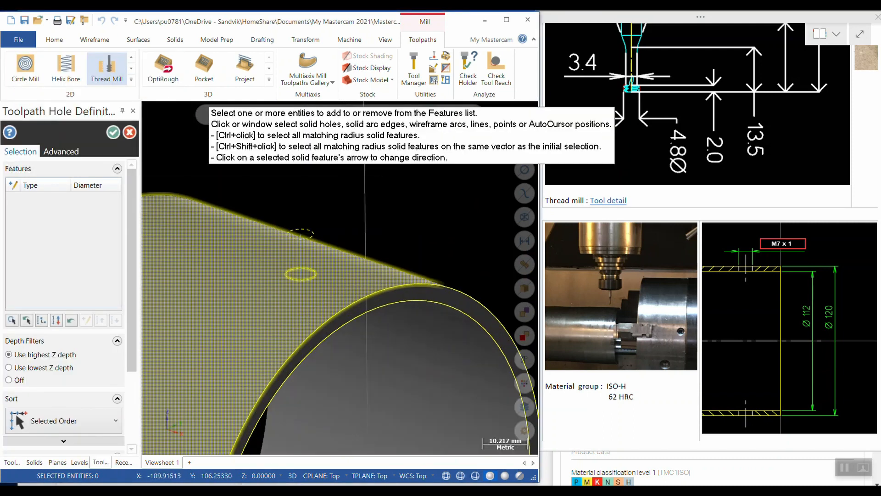
{"action": "left_click", "coordinate": [300, 269]}
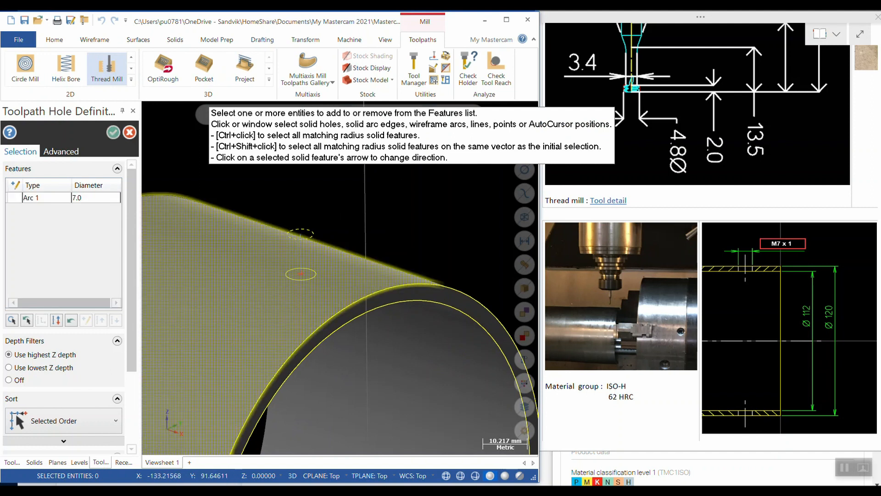
{"action": "left_click", "coordinate": [113, 132]}
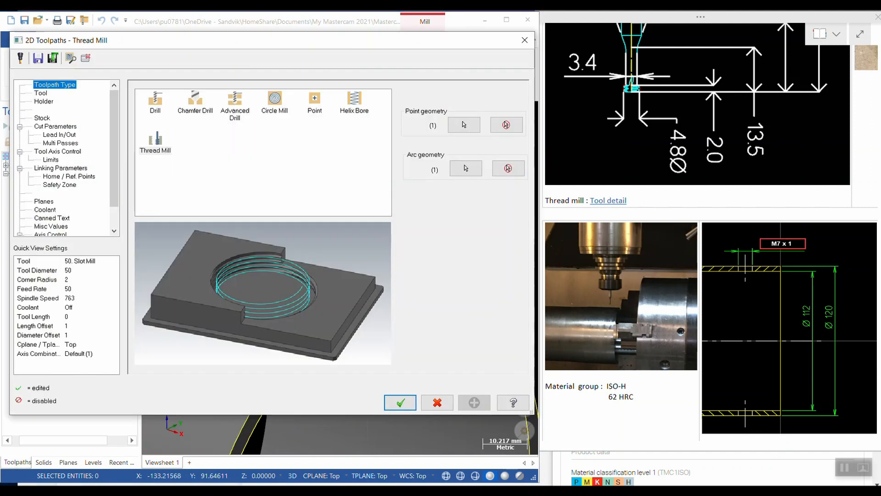
Assign the R217.14-048100AC12S 1610 thread mill from MyToolLibrary2021 to the thread milling operation.
{"action": "left_click", "coordinate": [40, 93]}
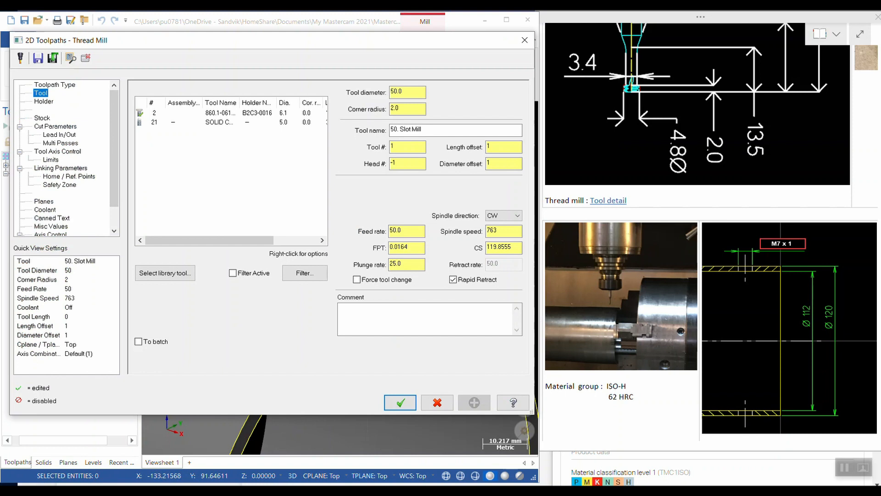
{"action": "right_click", "coordinate": [216, 151]}
{"action": "left_click", "coordinate": [257, 158]}
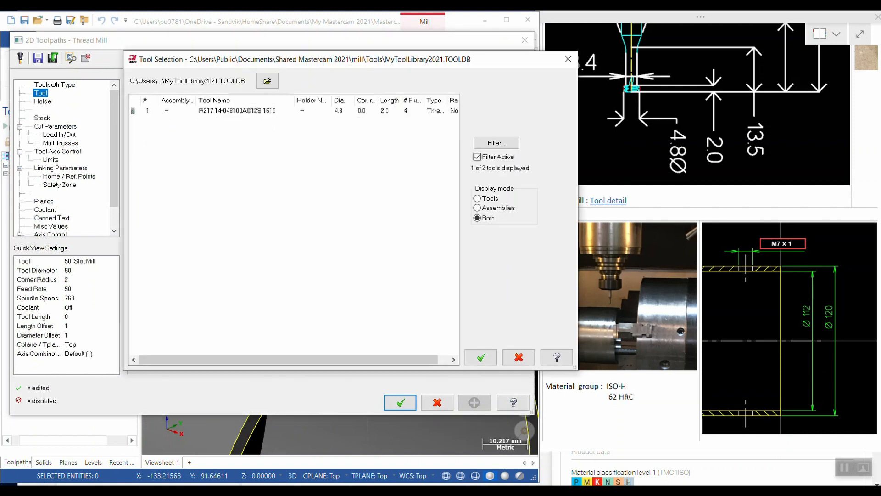
{"action": "left_click", "coordinate": [237, 111]}
{"action": "left_click", "coordinate": [481, 357]}
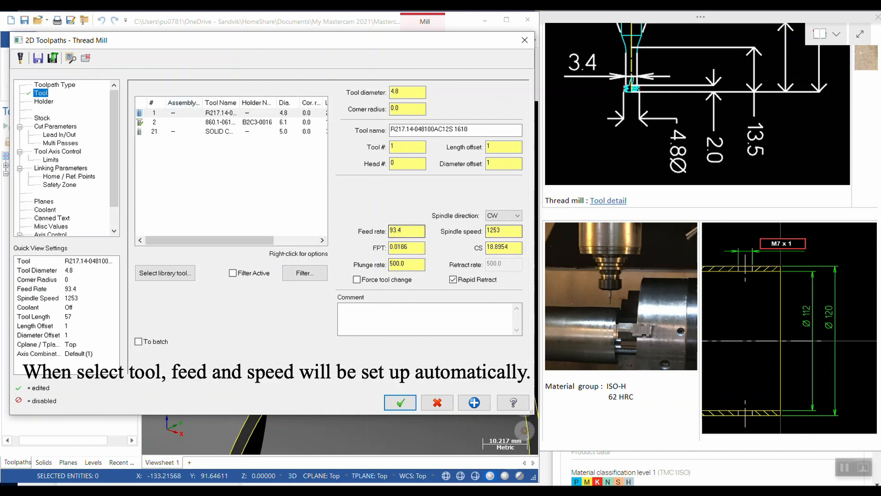
Check the active teeth and thread pitch in the cut parameters and set a right-hand thread machined bottom to top.
{"action": "left_click", "coordinate": [55, 126]}
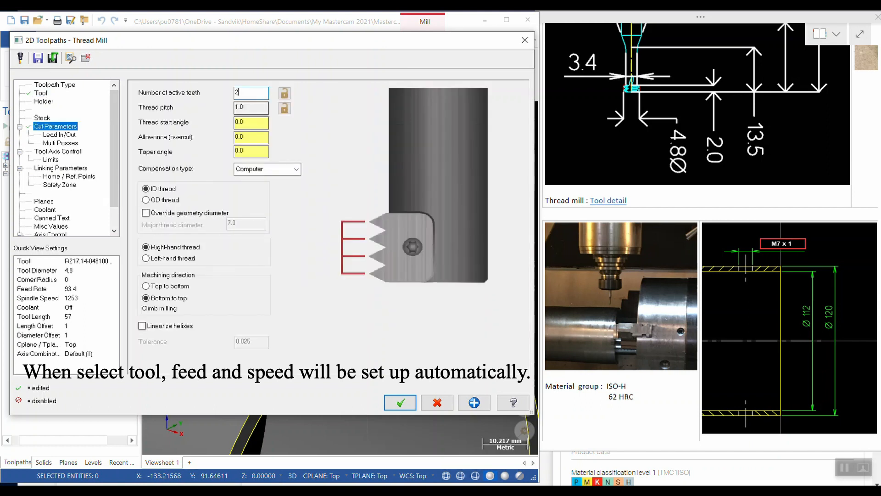
{"action": "left_click", "coordinate": [250, 107]}
{"action": "left_click", "coordinate": [250, 94]}
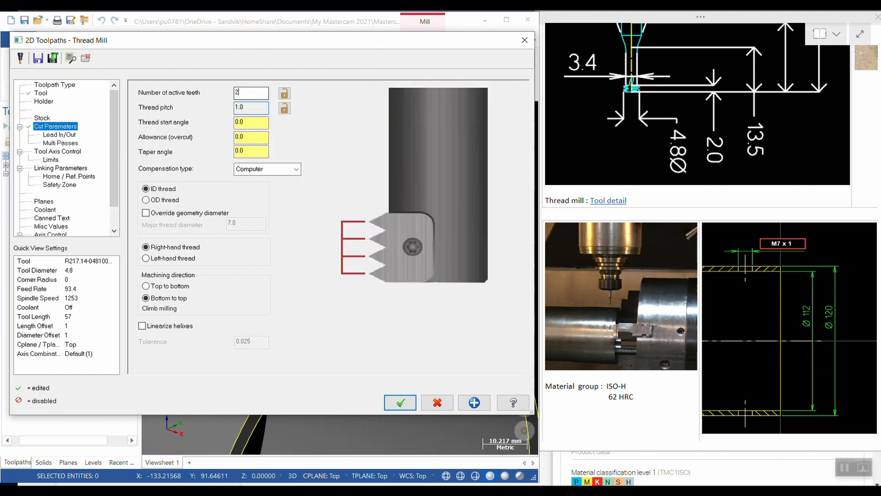
{"action": "left_click", "coordinate": [250, 107]}
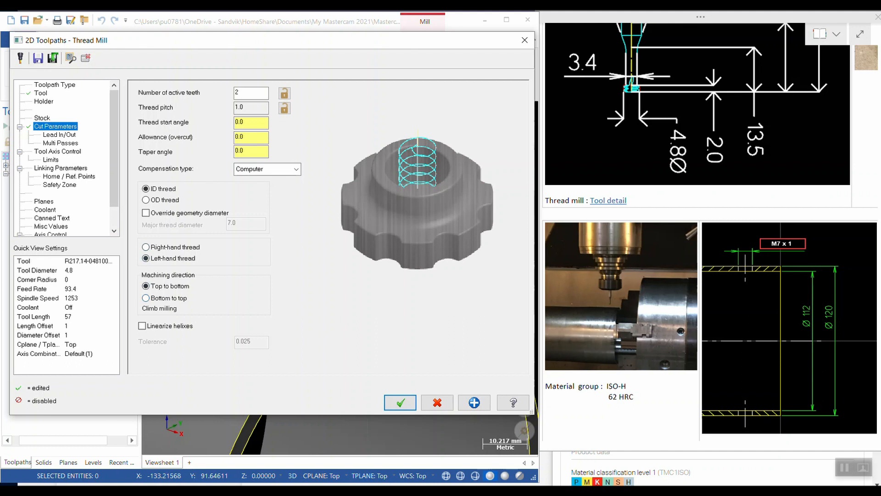
{"action": "left_click", "coordinate": [146, 298]}
Enable multiple passes for the thread mill with 5 rough passes and a 0.1 mm stepover.
{"action": "left_click", "coordinate": [60, 143]}
{"action": "left_click", "coordinate": [149, 100]}
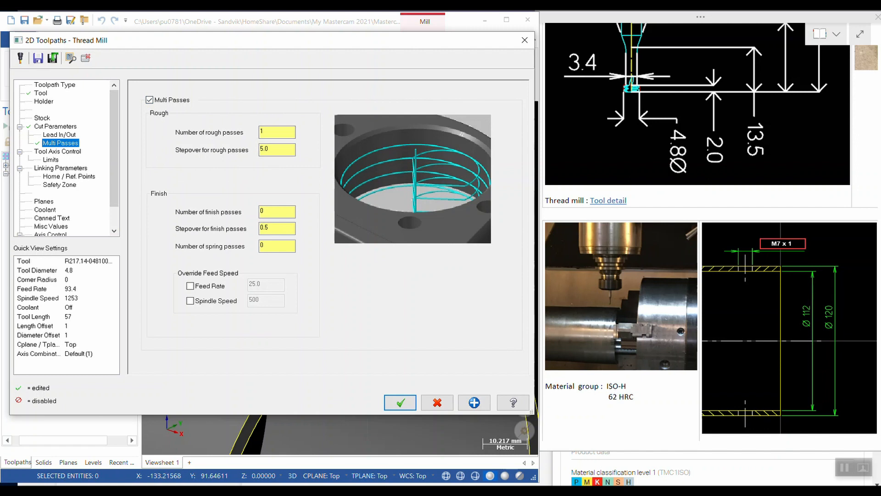
{"action": "left_click", "coordinate": [270, 132]}
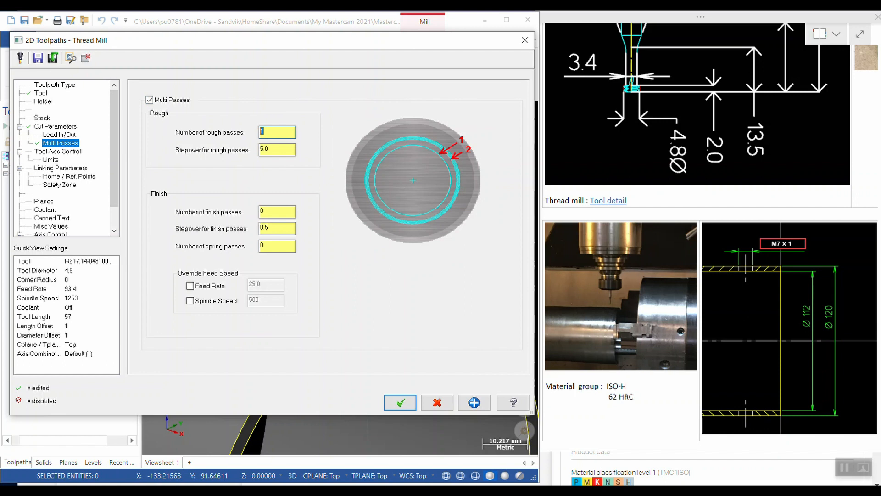
{"action": "type", "text": "5"}
{"action": "key", "text": "Tab"}
{"action": "type", "text": "0.1"}
{"action": "scroll", "coordinate": [710, 232], "scroll_direction": "up", "scroll_amount": 3}
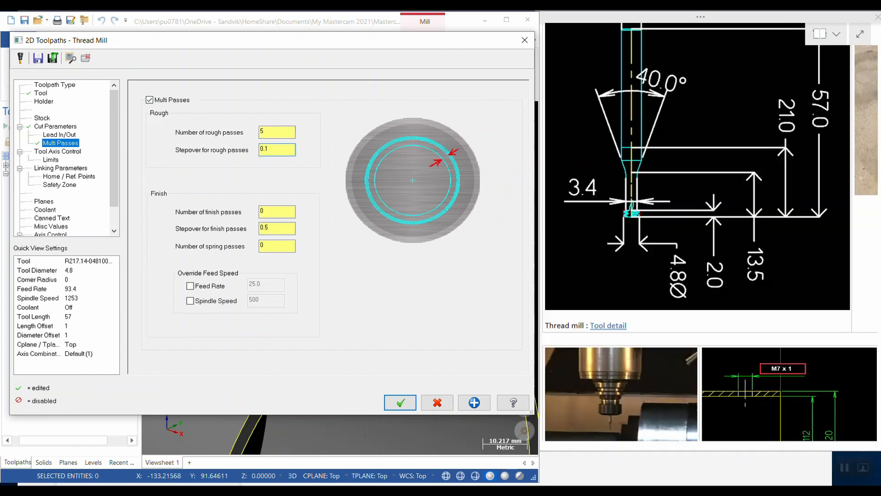
Enable perpendicular entry for the thread mill's lead in/out and set the compensation type to Wear.
{"action": "left_click", "coordinate": [59, 134]}
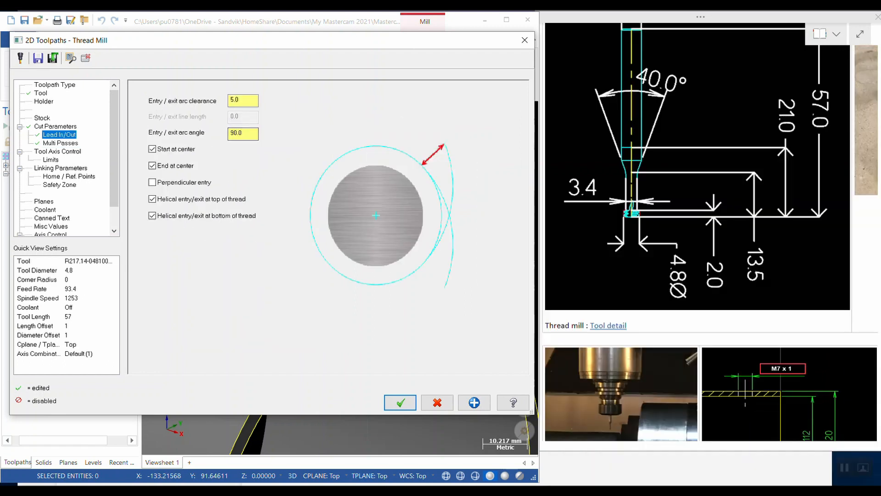
{"action": "left_click", "coordinate": [152, 182]}
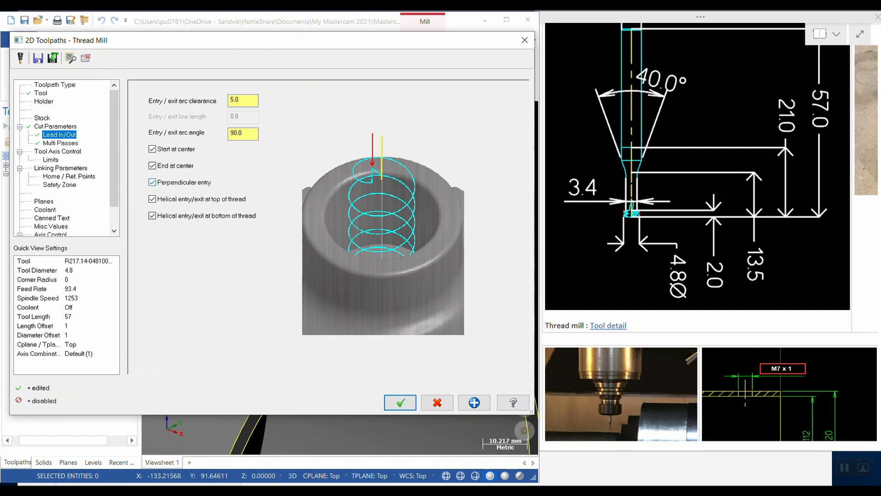
{"action": "left_click", "coordinate": [56, 127]}
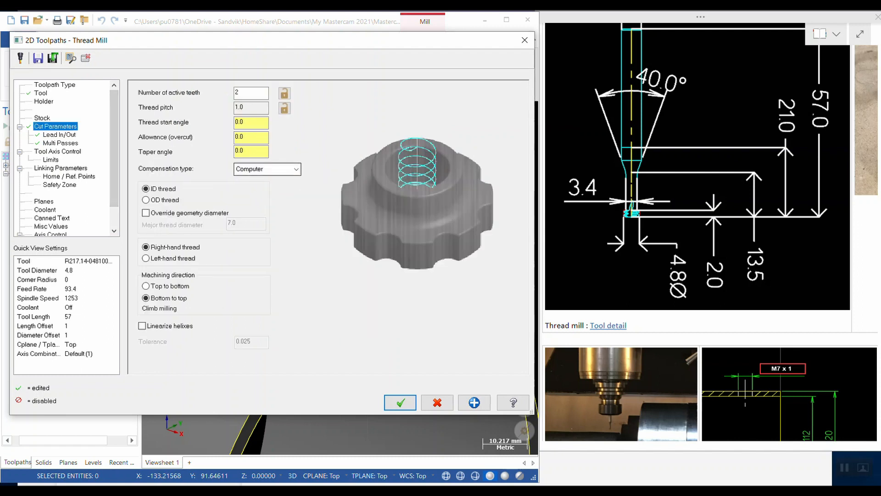
{"action": "left_click", "coordinate": [296, 169]}
{"action": "left_click", "coordinate": [243, 199]}
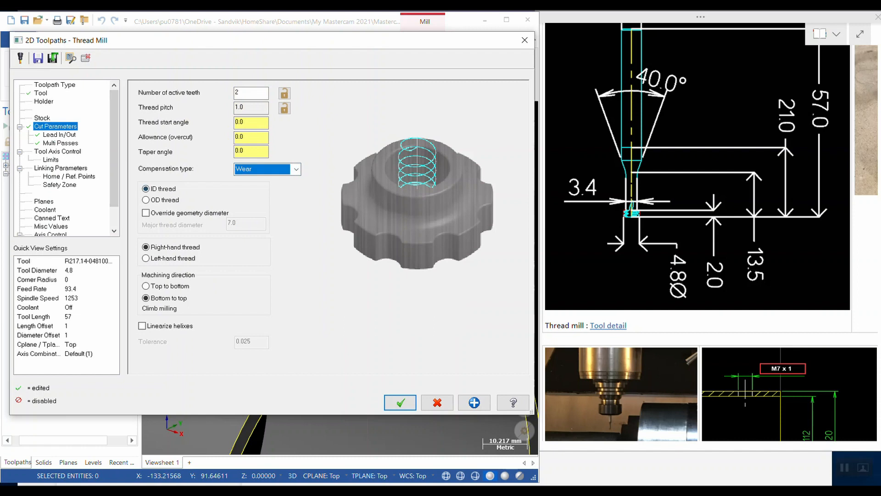
{"action": "left_click", "coordinate": [59, 135]}
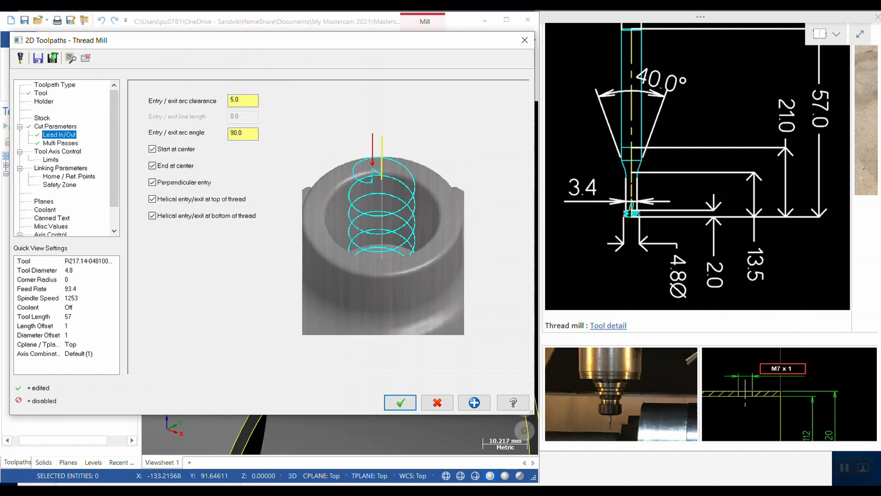
{"action": "left_click", "coordinate": [151, 182]}
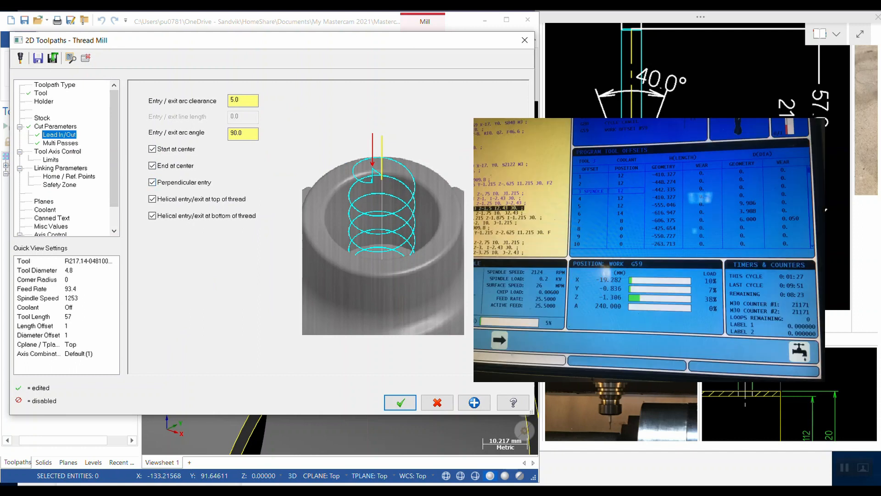
{"action": "left_click", "coordinate": [55, 127]}
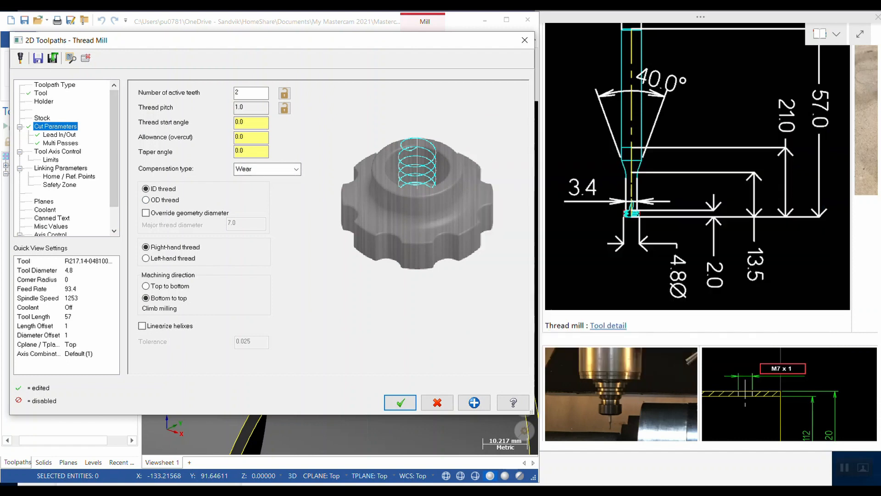
{"action": "left_click", "coordinate": [59, 135]}
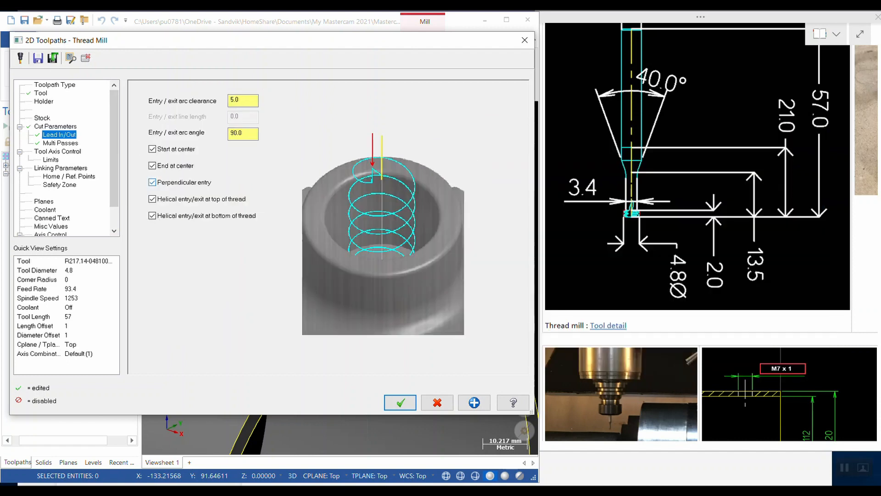
Set the thread depth to -6 in the linking parameters and accept the thread mill operation.
{"action": "left_click_drag", "start_coordinate": [114, 164], "coordinate": [114, 185]}
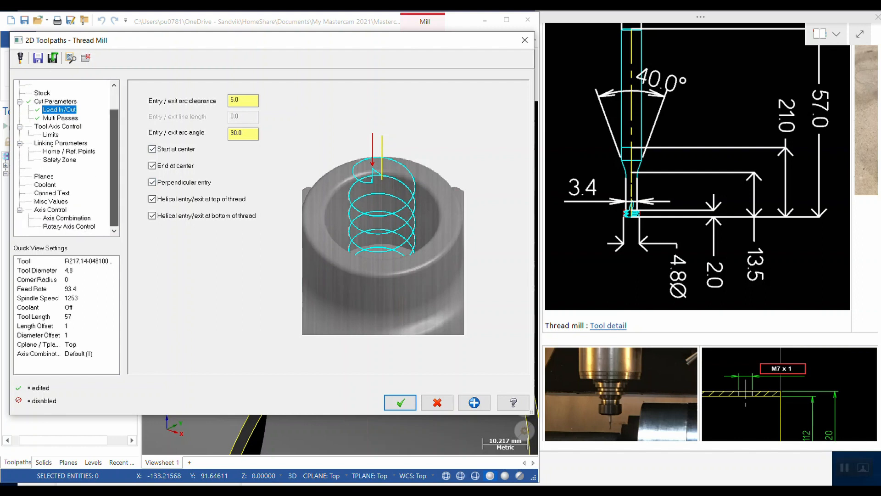
{"action": "left_click", "coordinate": [61, 142]}
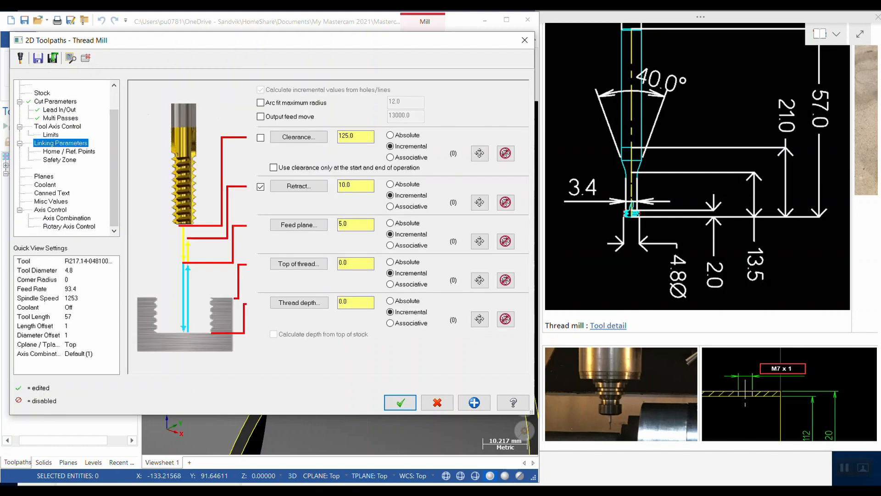
{"action": "double_click", "coordinate": [347, 302]}
{"action": "type", "text": "-6"}
{"action": "left_click", "coordinate": [399, 402]}
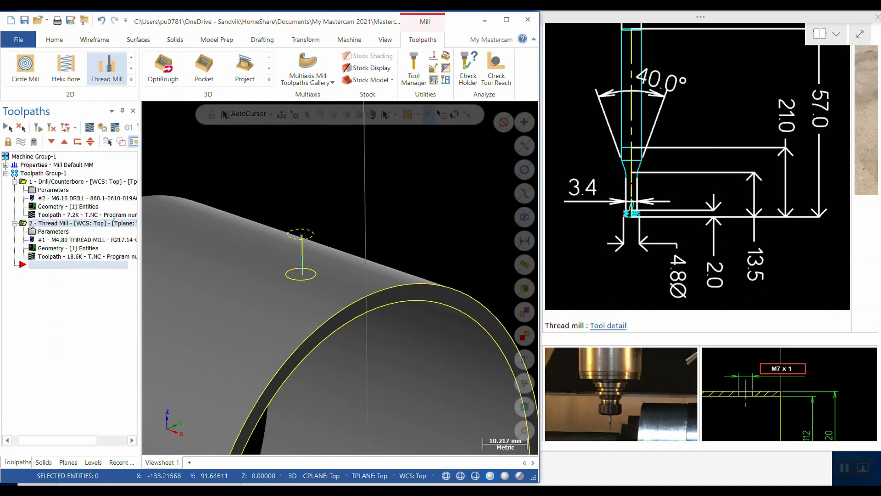
Inspect the generated thread mill toolpath up close at the hole in the tube.
{"action": "middle_click_drag", "start_coordinate": [367, 298], "coordinate": [306, 277]}
{"action": "scroll", "coordinate": [299, 305], "scroll_direction": "up", "scroll_amount": 5}
{"action": "scroll", "coordinate": [306, 277], "scroll_direction": "up", "scroll_amount": 4}
{"action": "scroll", "coordinate": [306, 277], "scroll_direction": "down", "scroll_amount": 6}
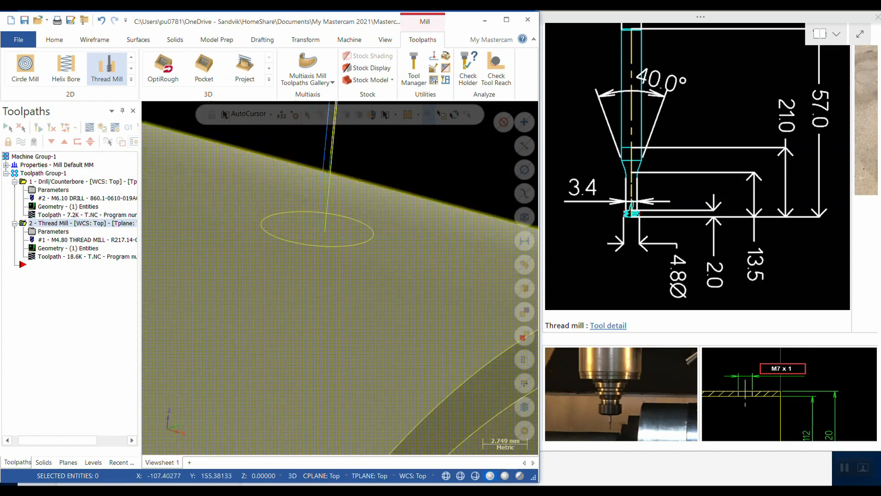
{"action": "scroll", "coordinate": [343, 208], "scroll_direction": "down", "scroll_amount": 8}
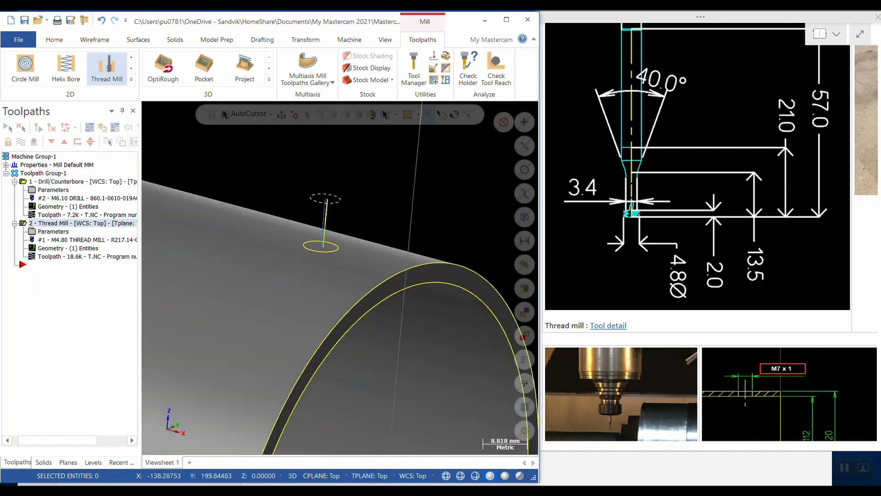
Define the machine group's stock as Solid/Mesh using the tube solid.
{"action": "left_click", "coordinate": [5, 164]}
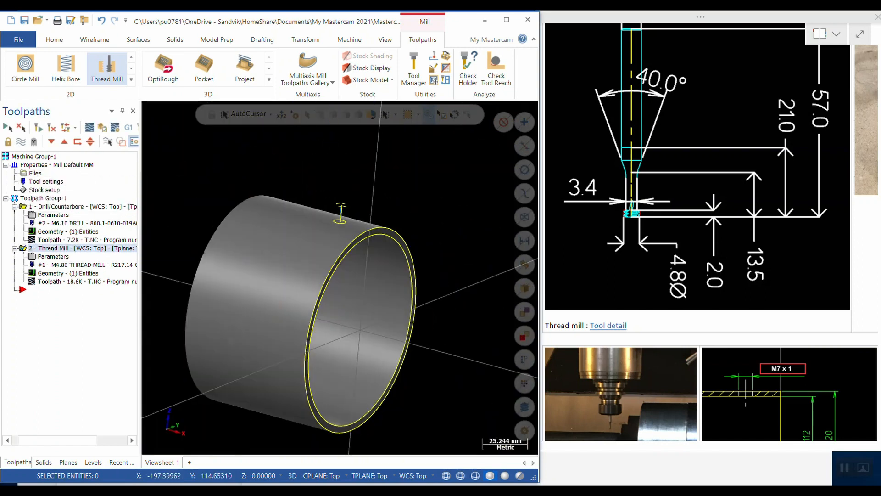
{"action": "left_click", "coordinate": [44, 189]}
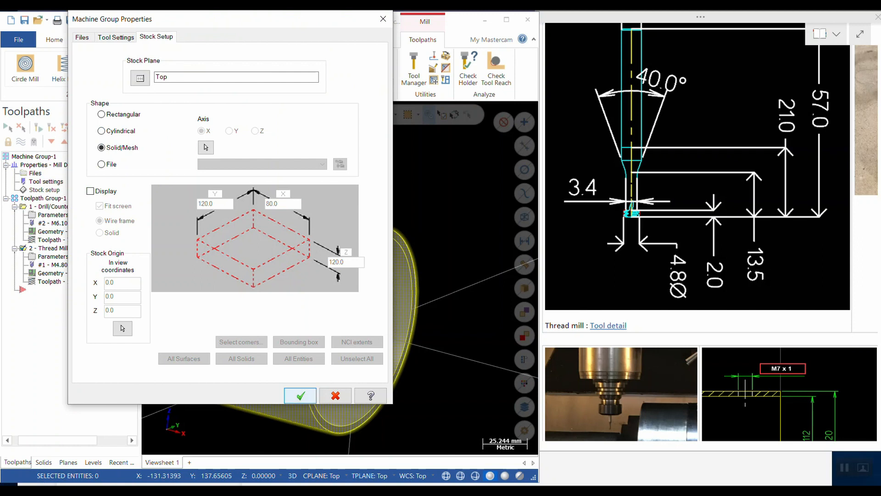
{"action": "left_click", "coordinate": [206, 148]}
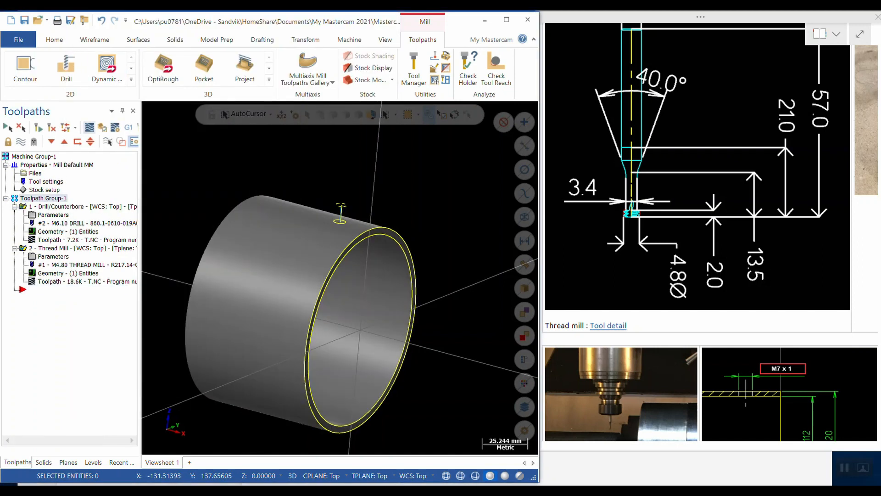
Open both operations in Verify and section the stock with the ZX clipping plane set to Clip Front.
{"action": "left_click", "coordinate": [102, 127]}
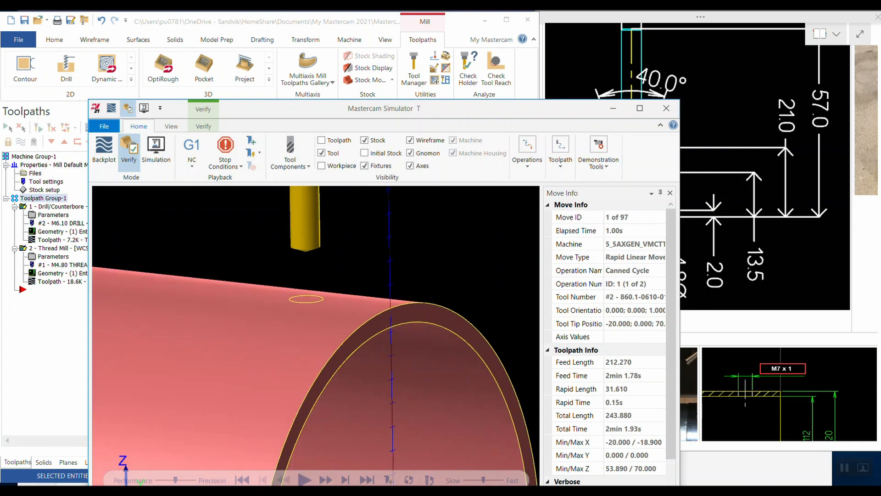
{"action": "left_click", "coordinate": [203, 126]}
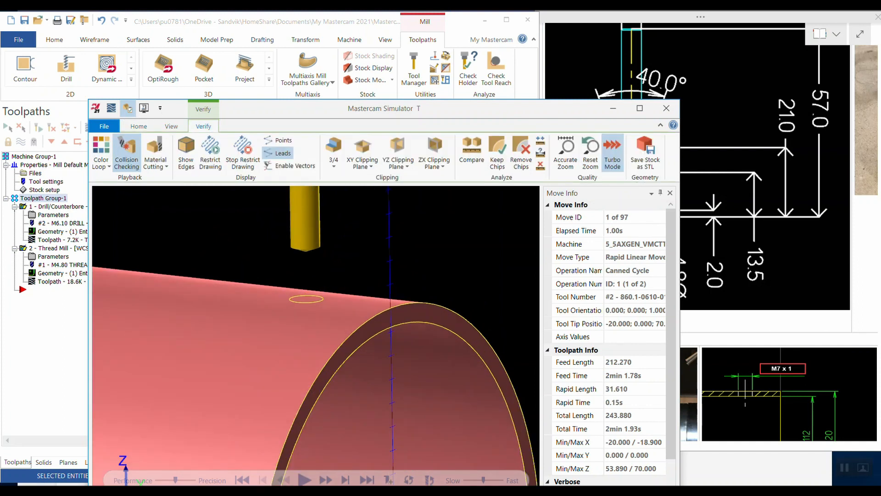
{"action": "left_click", "coordinate": [434, 165]}
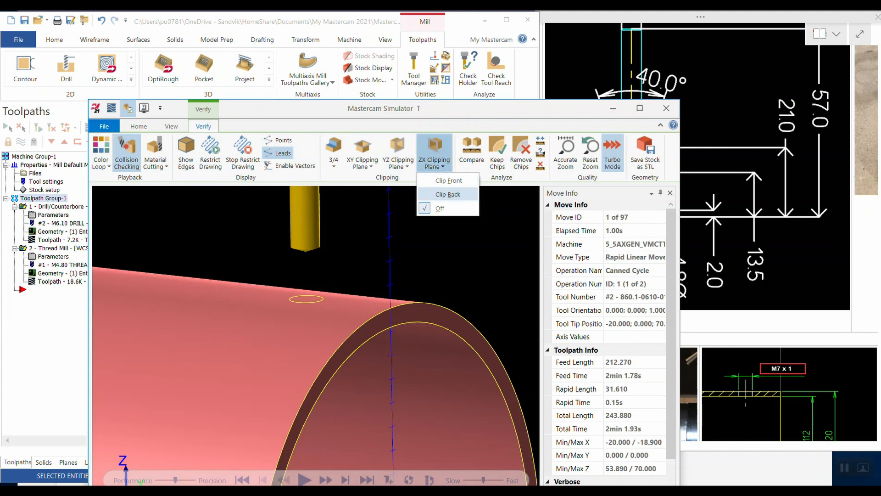
{"action": "left_click", "coordinate": [449, 181]}
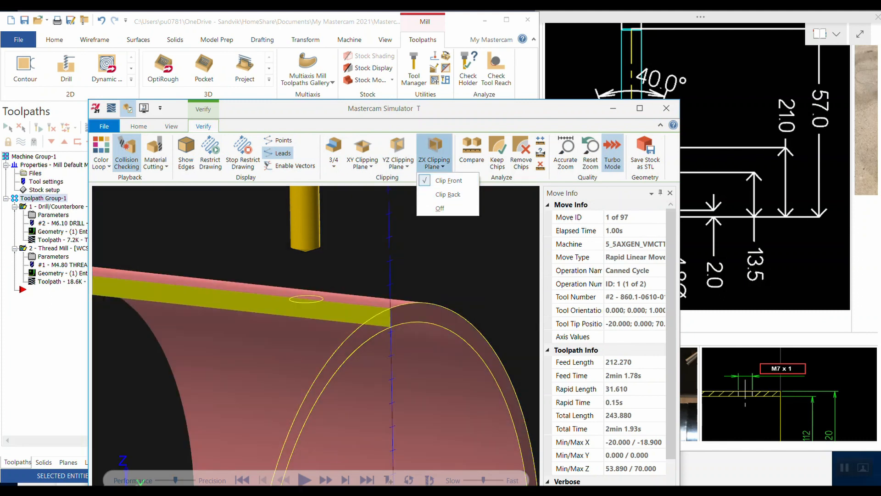
Simulate the drilling and step through the first thread milling moves in the sectioned hole.
{"action": "key", "text": "s"}
{"action": "scroll", "coordinate": [334, 337], "scroll_direction": "up", "scroll_amount": 4}
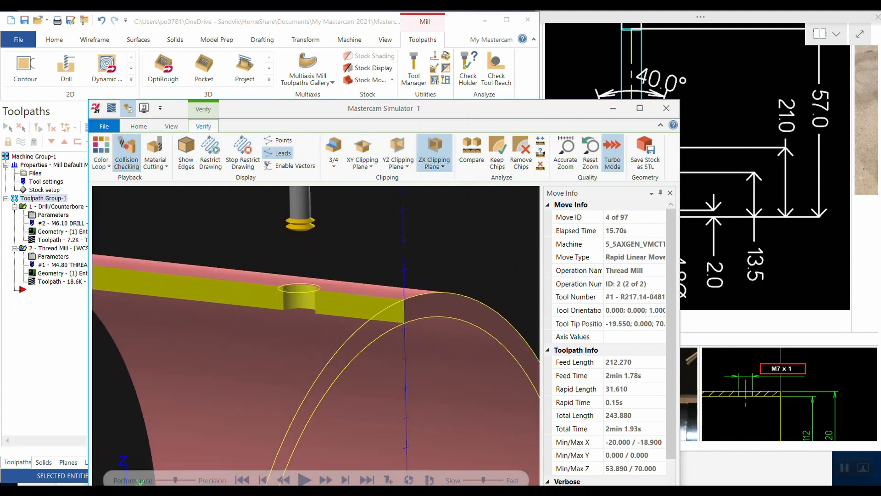
{"action": "key", "text": "r"}
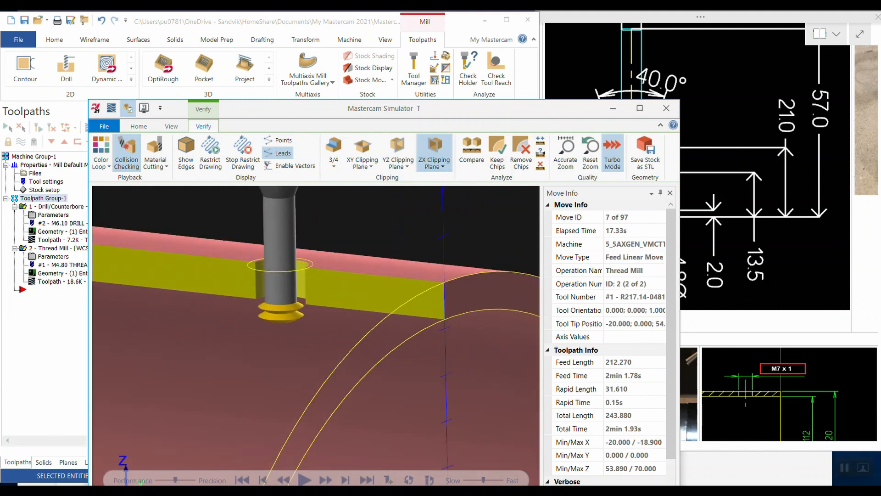
{"action": "key", "text": "s"}
{"action": "key", "text": "s"}
{"action": "key", "text": "s"}
{"action": "key", "text": "s"}
{"action": "key", "text": "s"}
{"action": "key", "text": "s"}
{"action": "key", "text": "s"}
{"action": "key", "text": "s"}
{"action": "key", "text": "s"}
{"action": "key", "text": "s"}
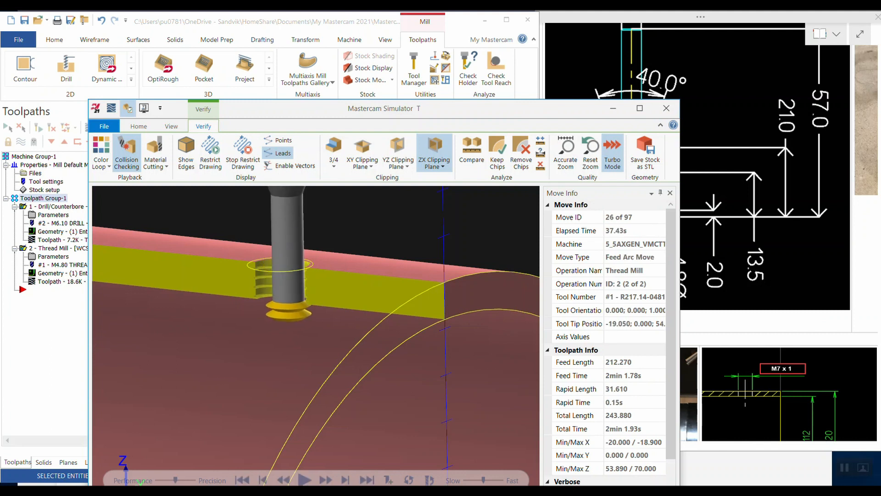
Run the simulation to the end, inspect the finished thread up close, and minimize the simulator.
{"action": "scroll", "coordinate": [245, 308], "scroll_direction": "up", "scroll_amount": 4}
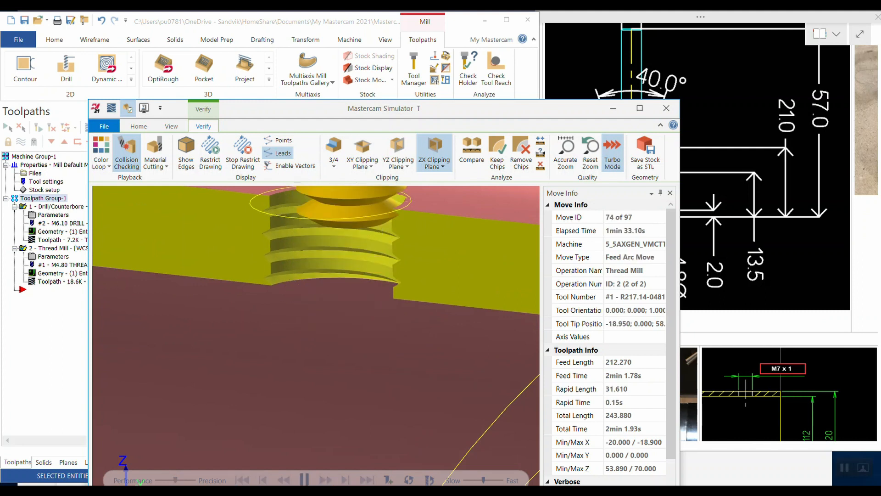
{"action": "key", "text": "r"}
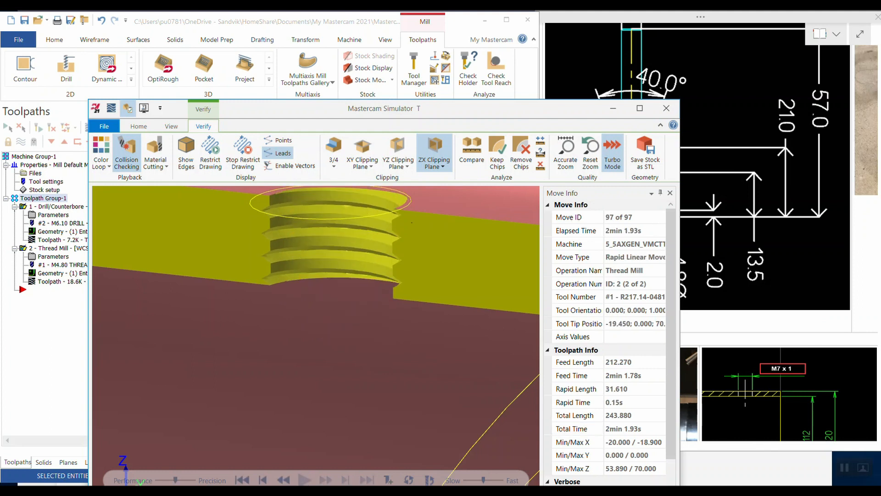
{"action": "scroll", "coordinate": [310, 332], "scroll_direction": "down", "scroll_amount": 3}
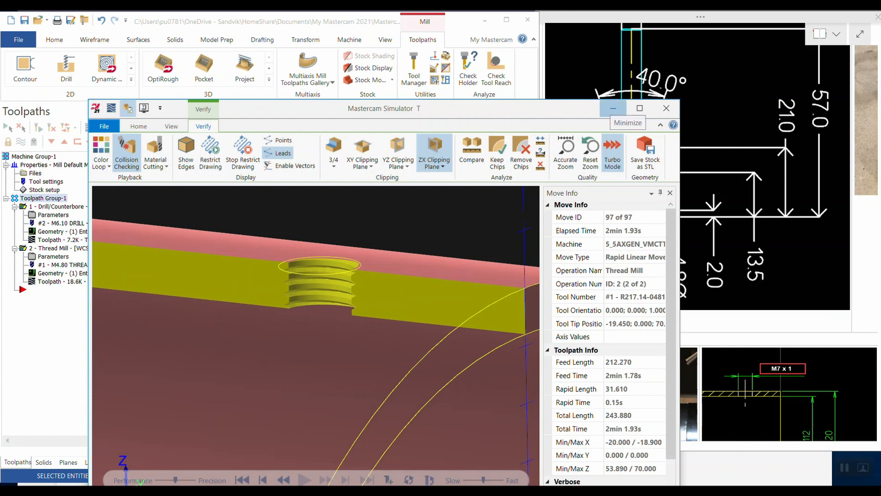
{"action": "left_click", "coordinate": [613, 108]}
Start a new dynamic plane named G54 and place its origin at the centre of the hole circle on the tube.
{"action": "scroll", "coordinate": [339, 239], "scroll_direction": "down", "scroll_amount": 5}
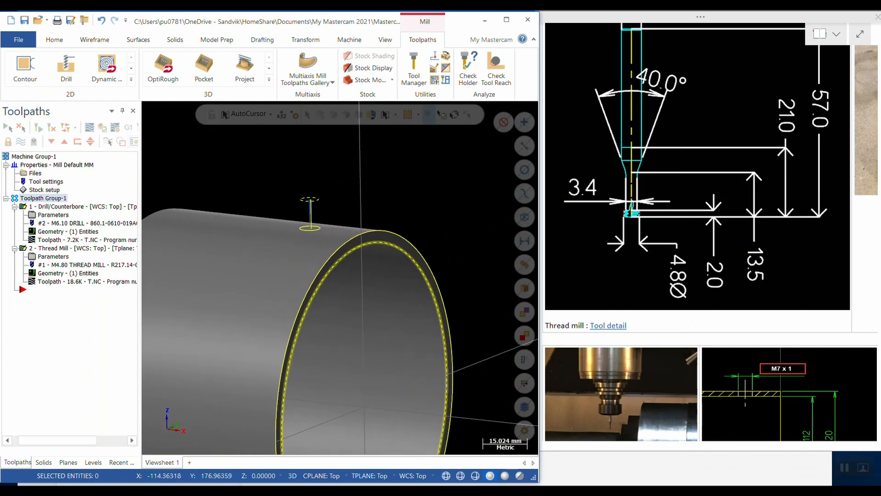
{"action": "mouse_move", "coordinate": [340, 278]}
{"action": "middle_mouse_down"}
{"action": "mouse_move", "coordinate": [339, 290]}
{"action": "mouse_move", "coordinate": [332, 259]}
{"action": "mouse_move", "coordinate": [331, 288]}
{"action": "middle_mouse_up"}
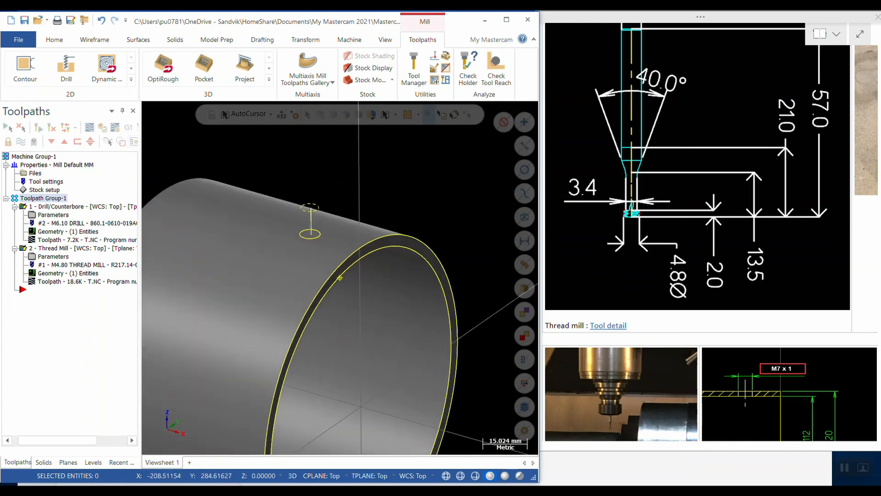
{"action": "scroll", "coordinate": [276, 259], "scroll_direction": "up", "scroll_amount": 2}
{"action": "mouse_move", "coordinate": [279, 254]}
{"action": "middle_mouse_down"}
{"action": "mouse_move", "coordinate": [306, 231]}
{"action": "mouse_move", "coordinate": [292, 250]}
{"action": "middle_mouse_up"}
{"action": "scroll", "coordinate": [292, 251], "scroll_direction": "down", "scroll_amount": 3}
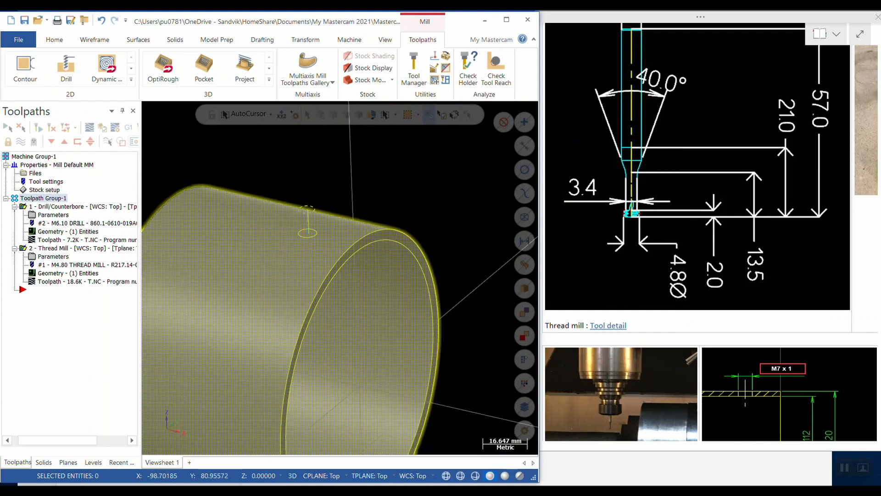
{"action": "left_click", "coordinate": [68, 462]}
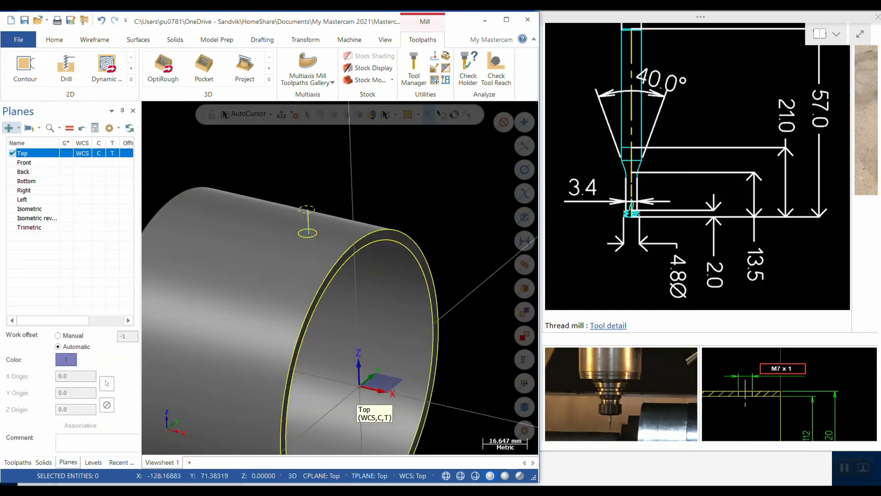
{"action": "left_click", "coordinate": [18, 128]}
{"action": "left_click", "coordinate": [39, 128]}
{"action": "mouse_move", "coordinate": [17, 128]}
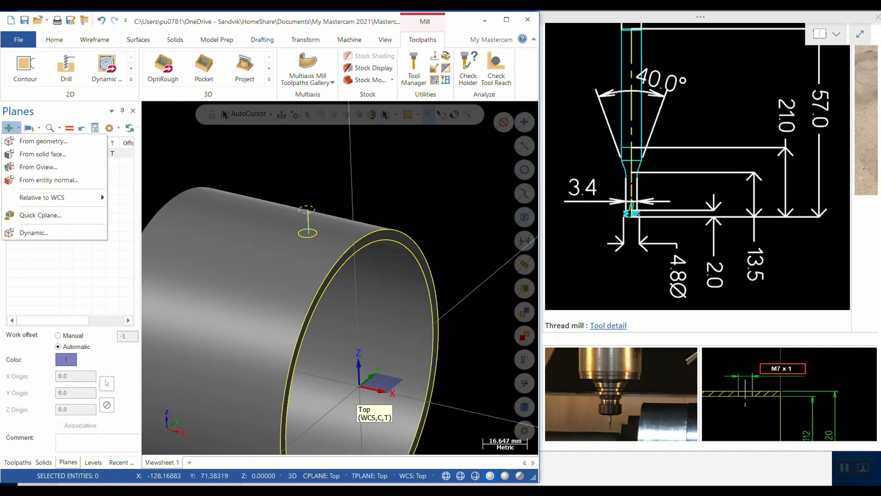
{"action": "left_click", "coordinate": [33, 233]}
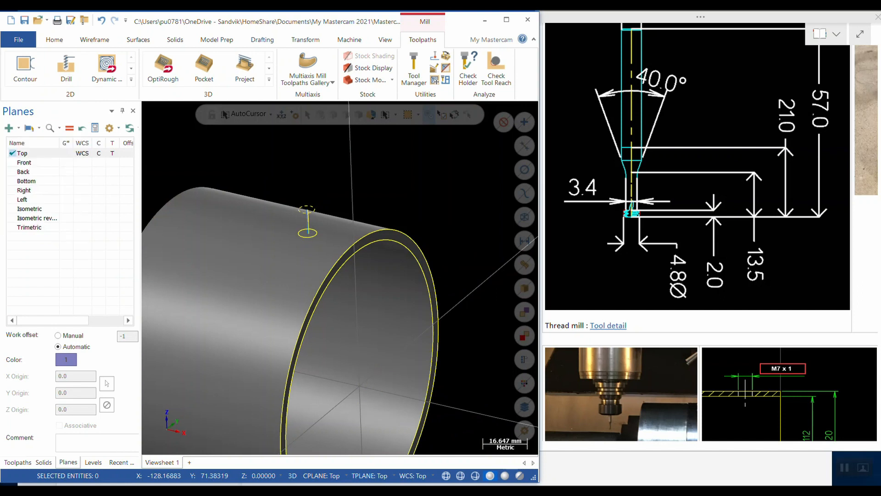
{"action": "double_click", "coordinate": [23, 183]}
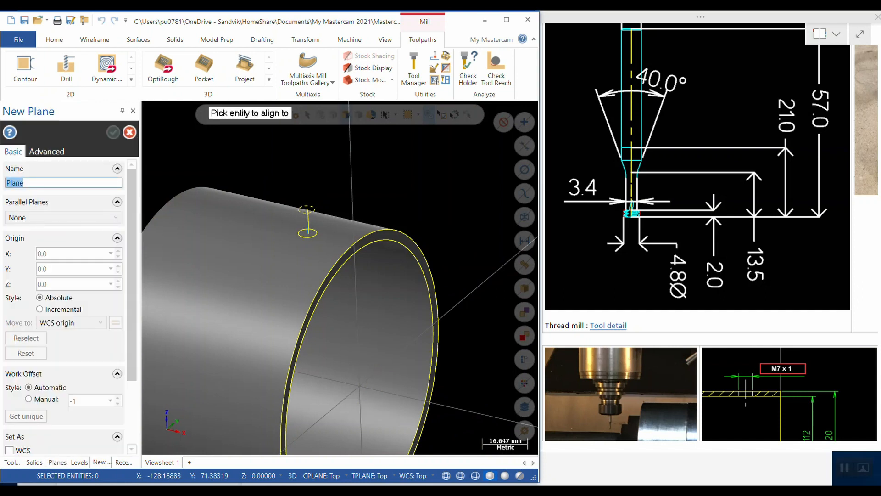
{"action": "type", "text": "G54"}
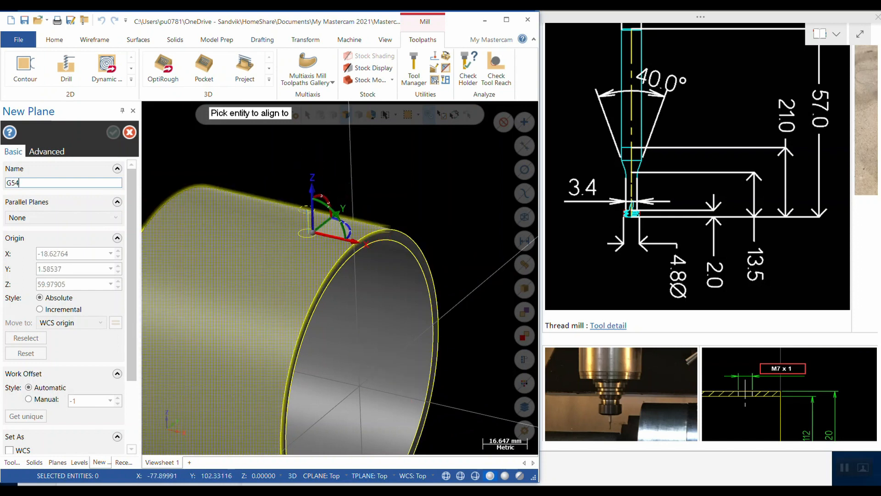
{"action": "left_click", "coordinate": [307, 232]}
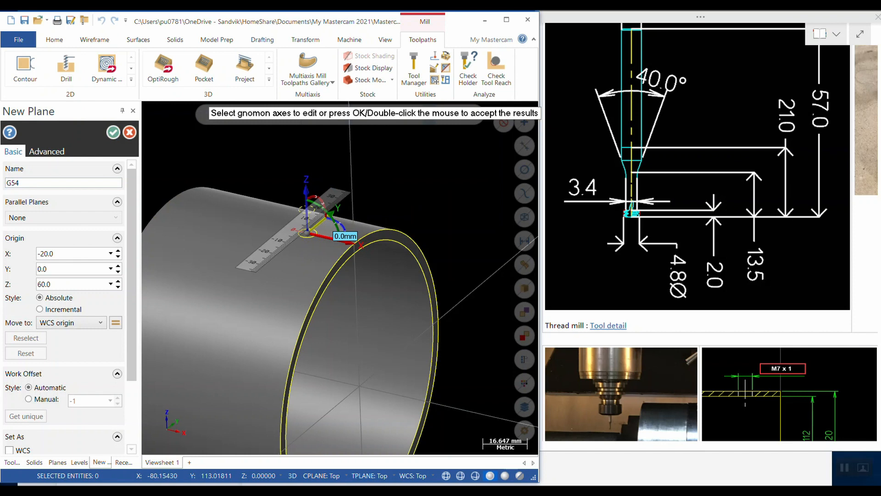
Move the G54 plane's origin to X 15 and Y 60 and accept the new plane.
{"action": "left_click", "coordinate": [332, 235]}
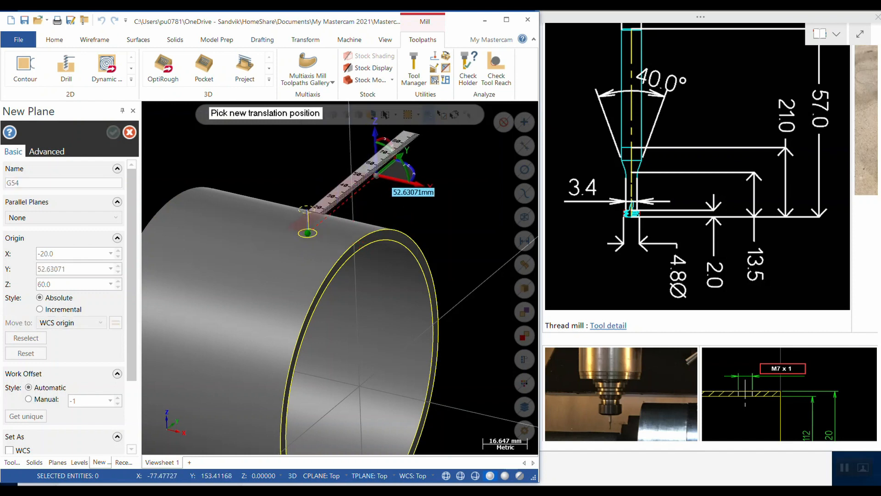
{"action": "left_click", "coordinate": [393, 166]}
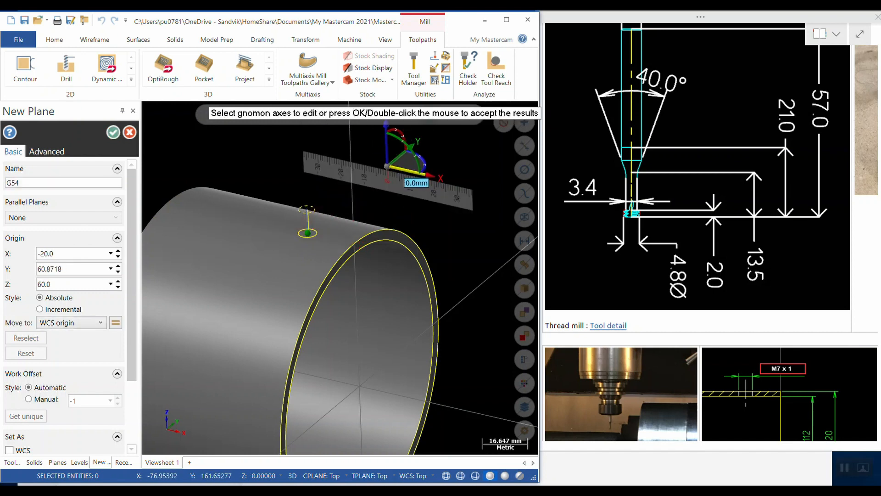
{"action": "left_click", "coordinate": [410, 172]}
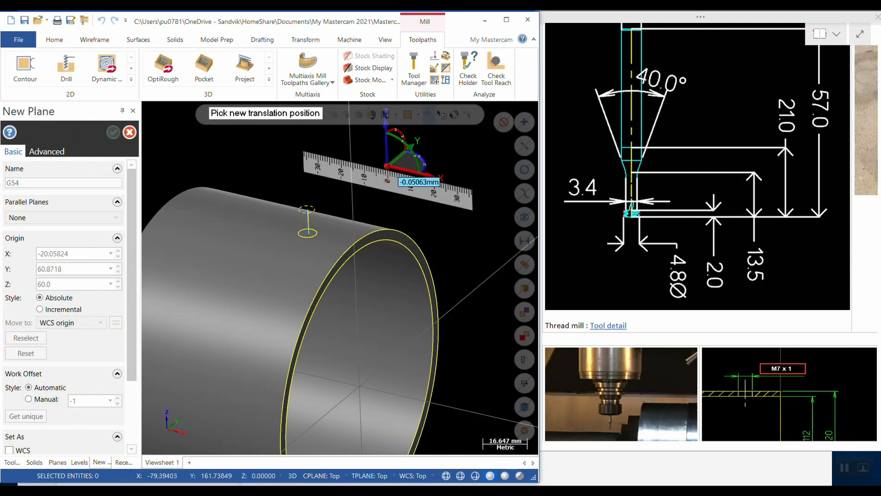
{"action": "left_click", "coordinate": [467, 204]}
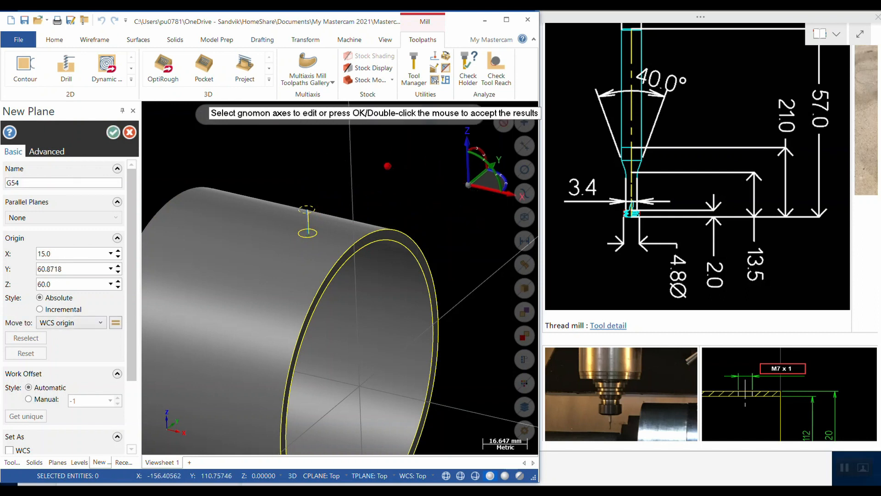
{"action": "double_click", "coordinate": [67, 269]}
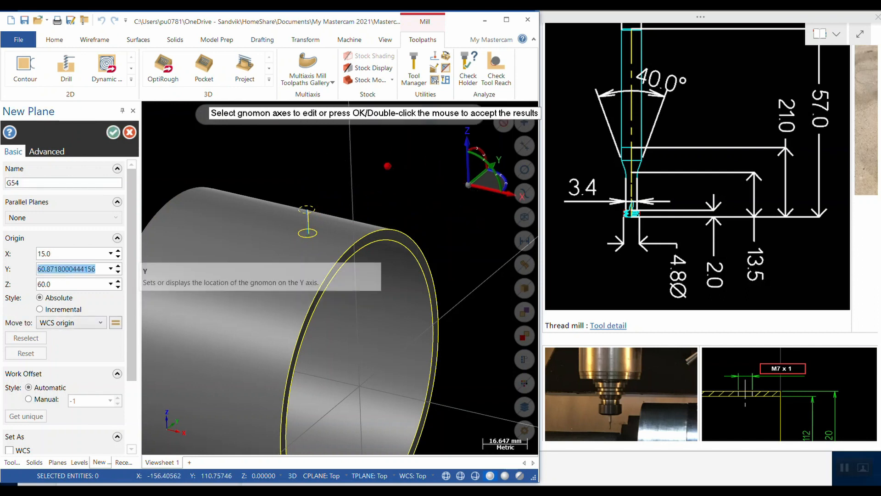
{"action": "type", "text": "60"}
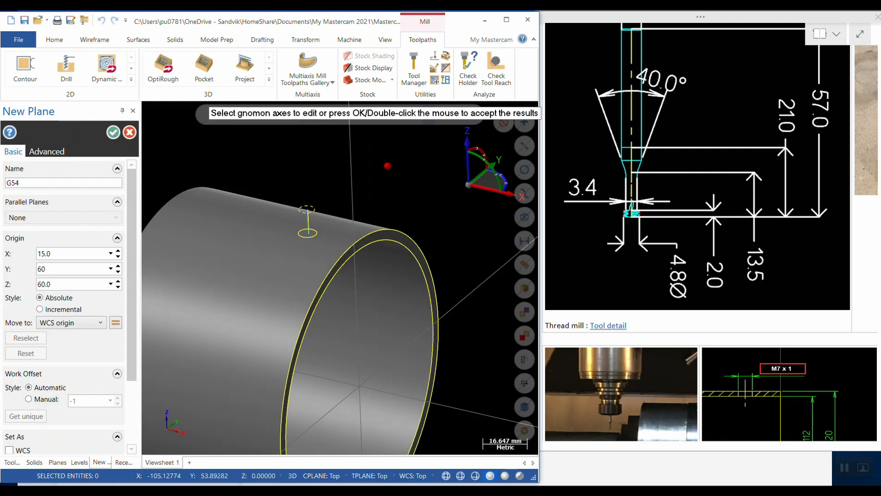
{"action": "key", "text": "Return"}
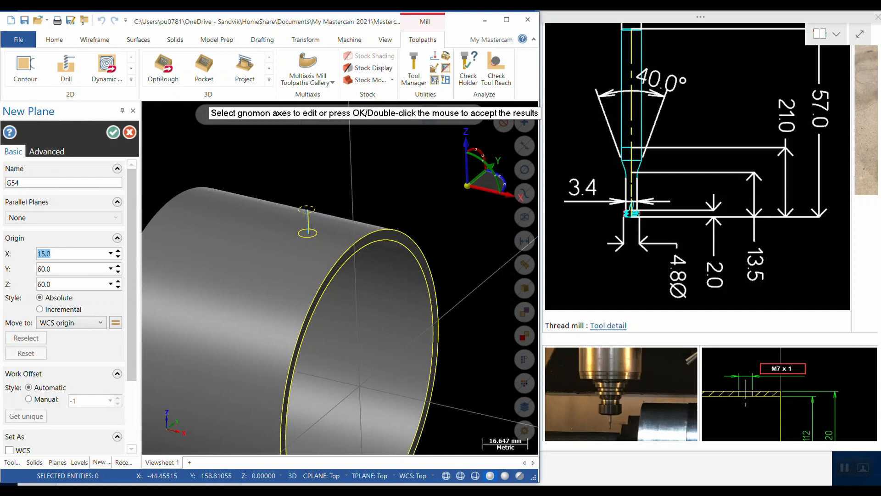
{"action": "left_click", "coordinate": [113, 132]}
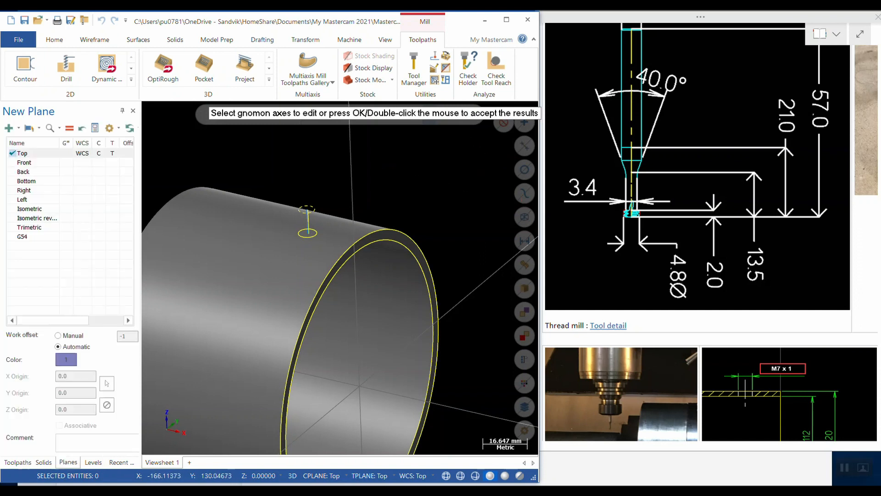
Set the drill operation's working coordinate system, tool plane and construction plane to G54 and accept the changes.
{"action": "left_click", "coordinate": [17, 462]}
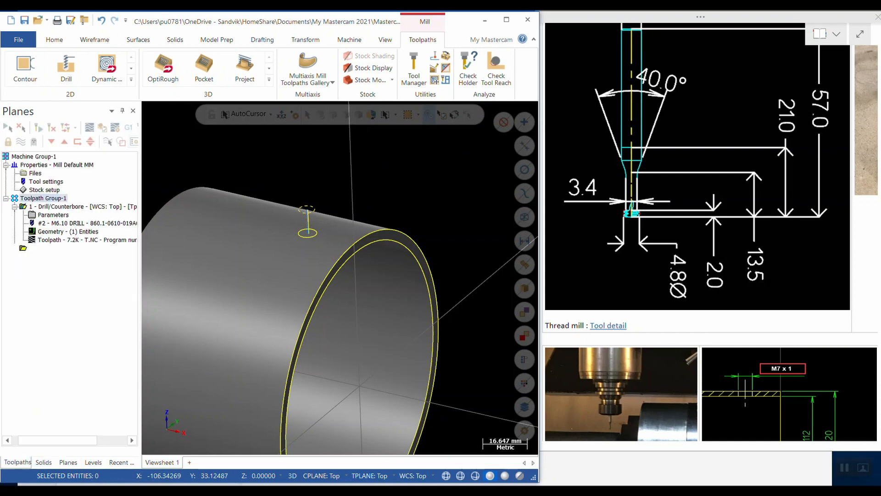
{"action": "left_click", "coordinate": [52, 215]}
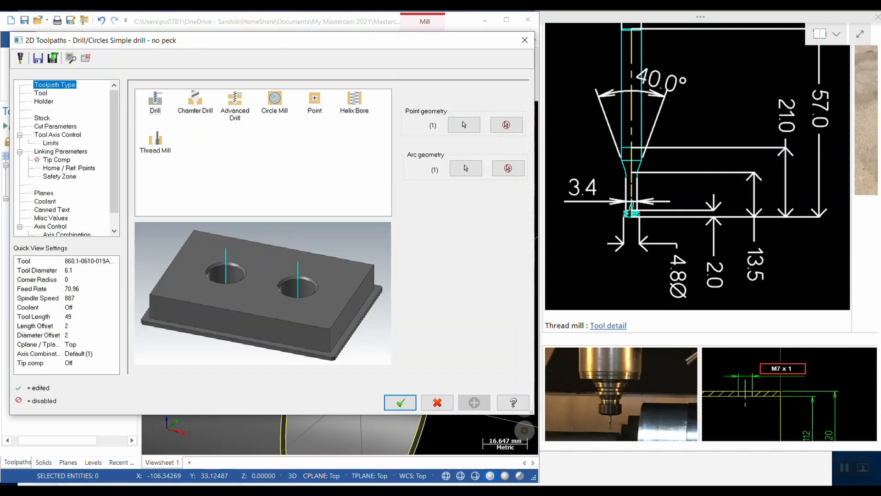
{"action": "left_click", "coordinate": [44, 193]}
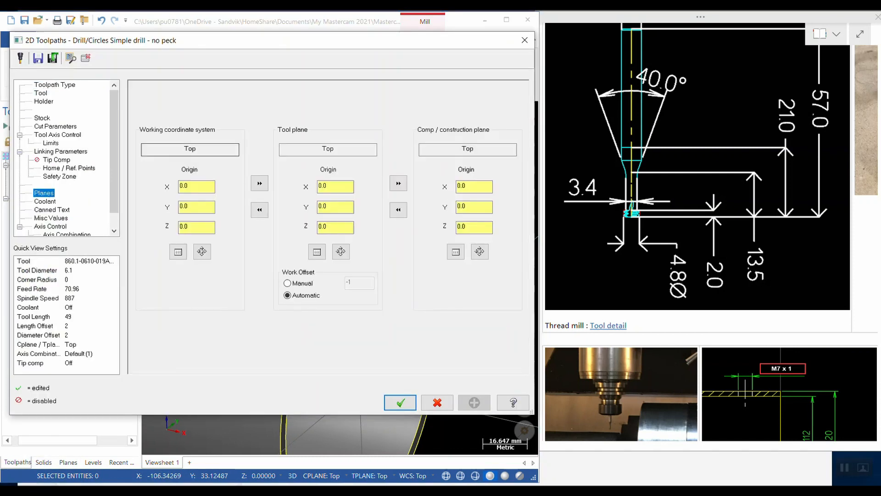
{"action": "left_click", "coordinate": [178, 252]}
{"action": "scroll", "coordinate": [115, 218], "scroll_direction": "down", "scroll_amount": 1}
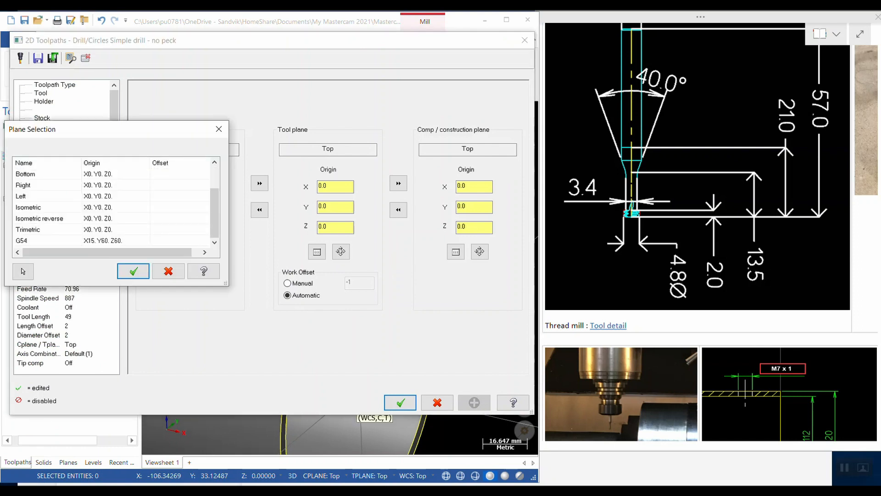
{"action": "left_click", "coordinate": [101, 240]}
{"action": "left_click", "coordinate": [133, 271]}
{"action": "left_click", "coordinate": [259, 183]}
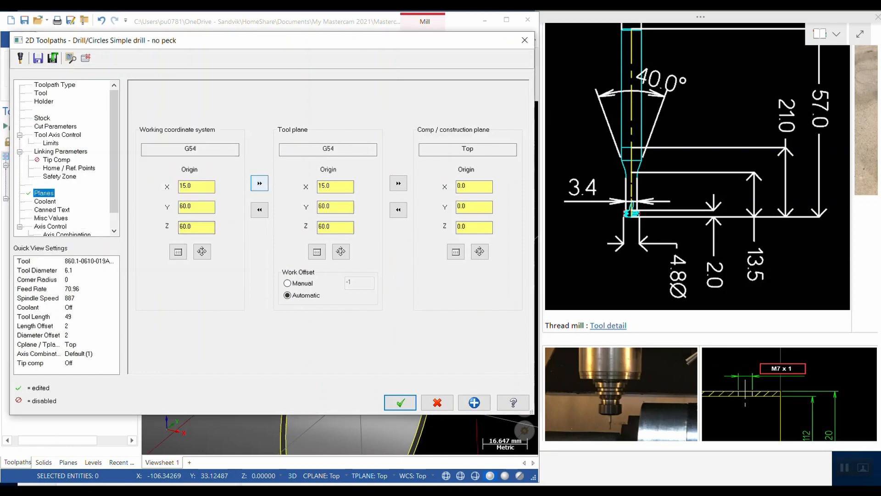
{"action": "left_click", "coordinate": [398, 183]}
{"action": "left_click", "coordinate": [399, 403]}
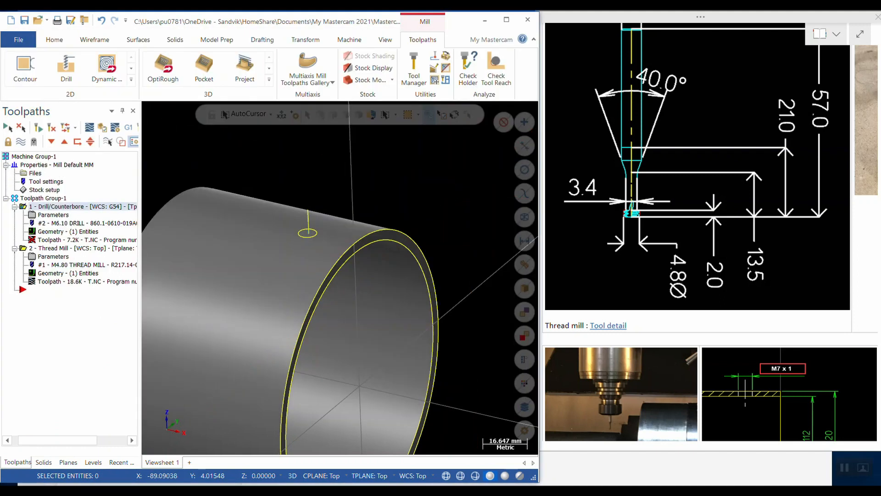
Set the thread mill operation's working coordinate system, tool plane and construction plane to G54 and accept the changes.
{"action": "left_click", "coordinate": [54, 256]}
{"action": "left_click", "coordinate": [44, 201]}
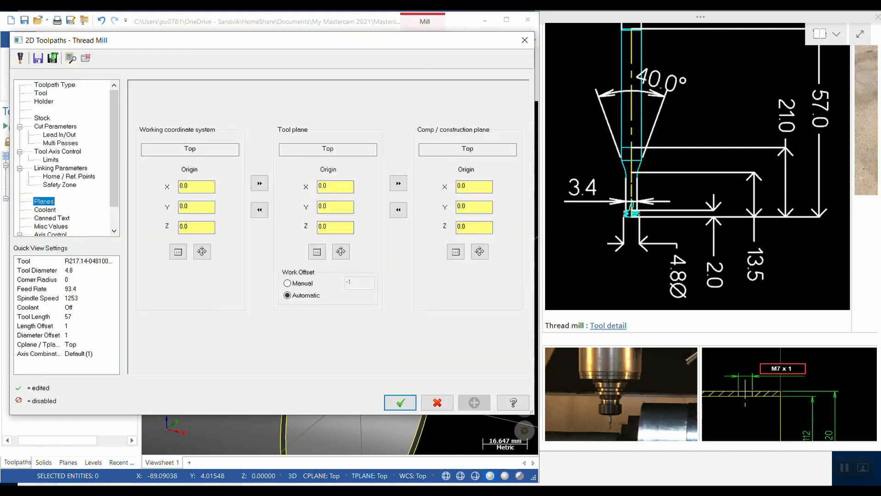
{"action": "left_click", "coordinate": [178, 252]}
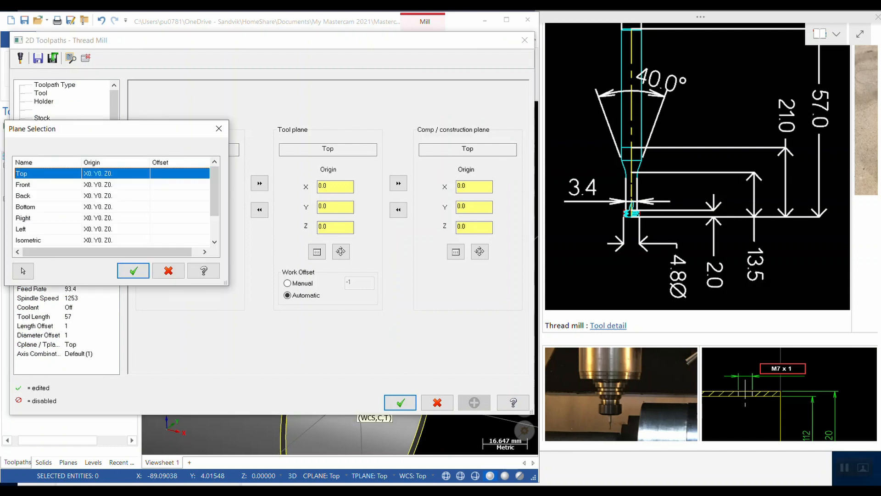
{"action": "scroll", "coordinate": [113, 202], "scroll_direction": "down", "scroll_amount": 1}
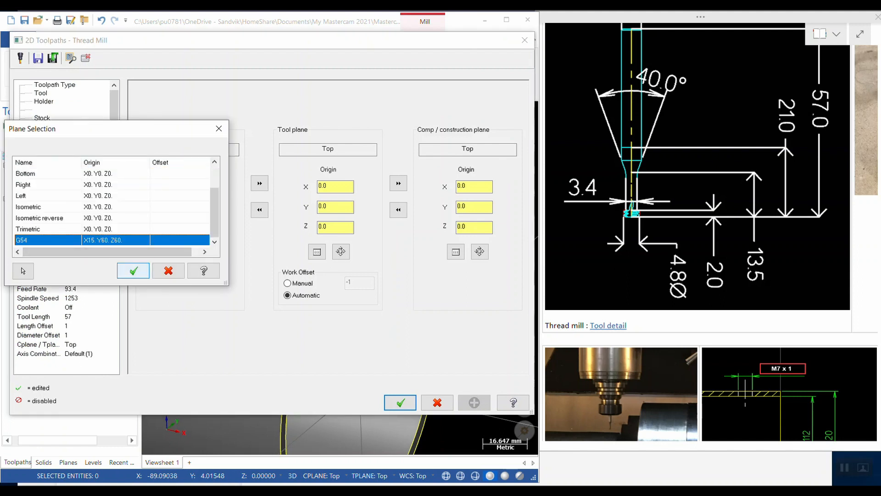
{"action": "left_click", "coordinate": [133, 271]}
{"action": "left_click", "coordinate": [259, 183]}
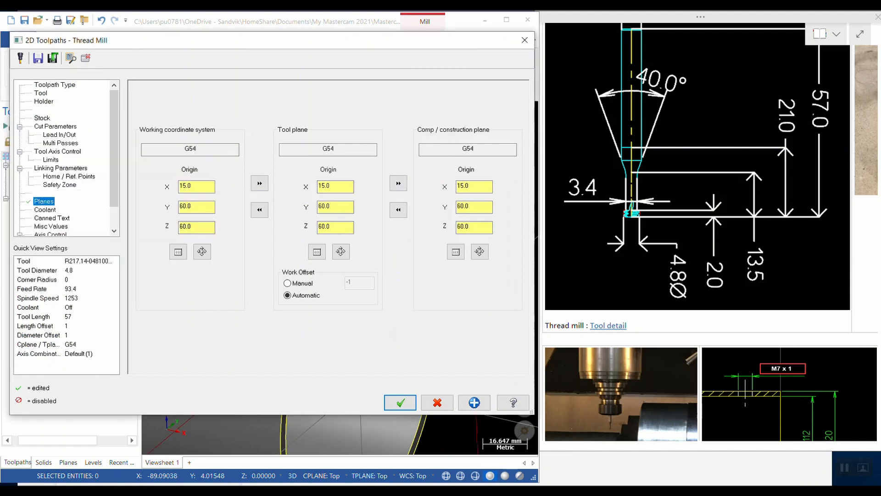
{"action": "left_click", "coordinate": [400, 402]}
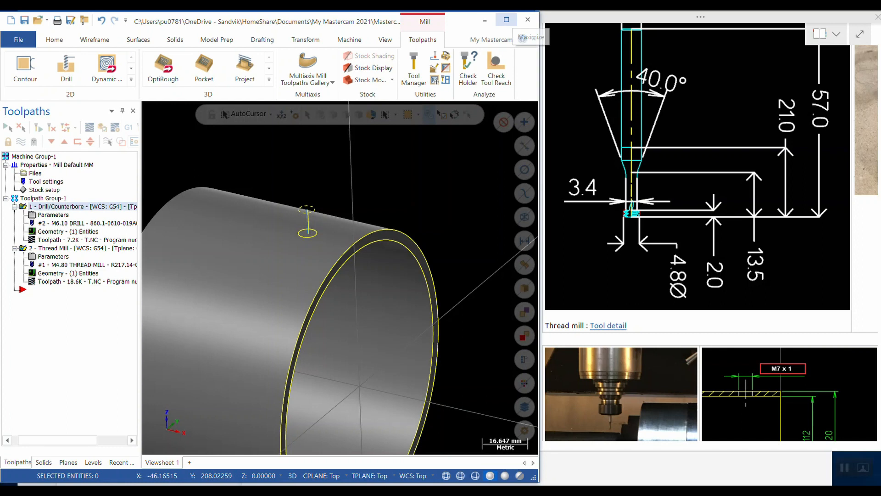
Maximize the window, start a backplot of Toolpath Group-1, and expand and enlarge its details area for reading the coordinates.
{"action": "left_click", "coordinate": [507, 20]}
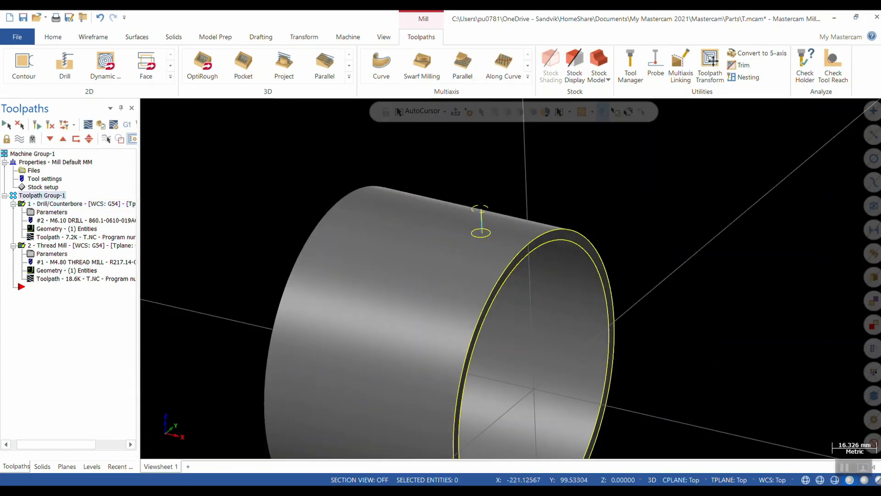
{"action": "left_click", "coordinate": [88, 124]}
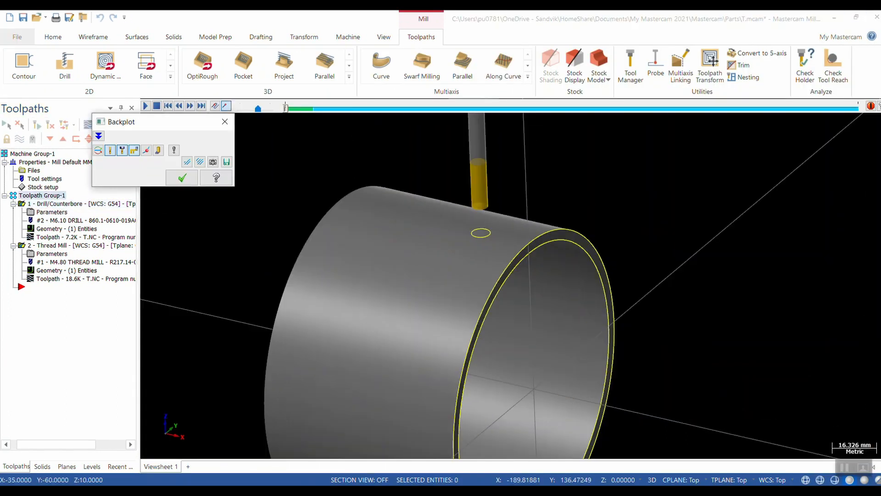
{"action": "left_click", "coordinate": [98, 136]}
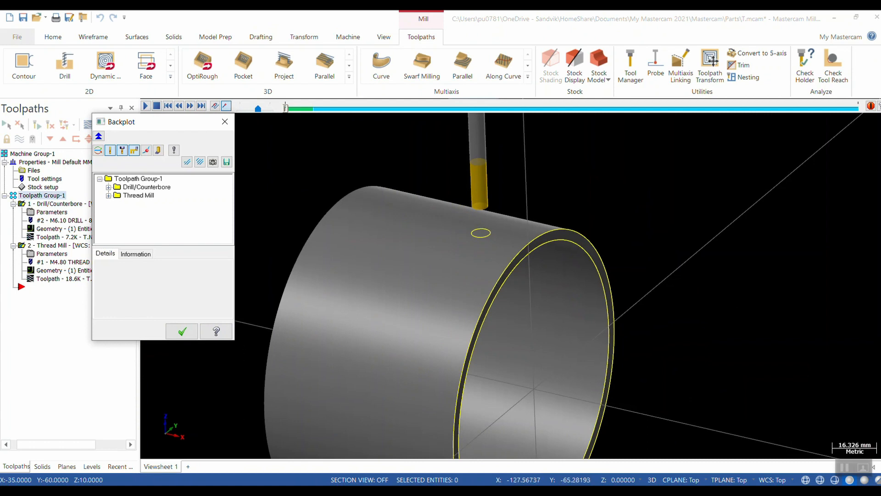
{"action": "left_click_drag", "start_coordinate": [138, 340], "coordinate": [138, 457]}
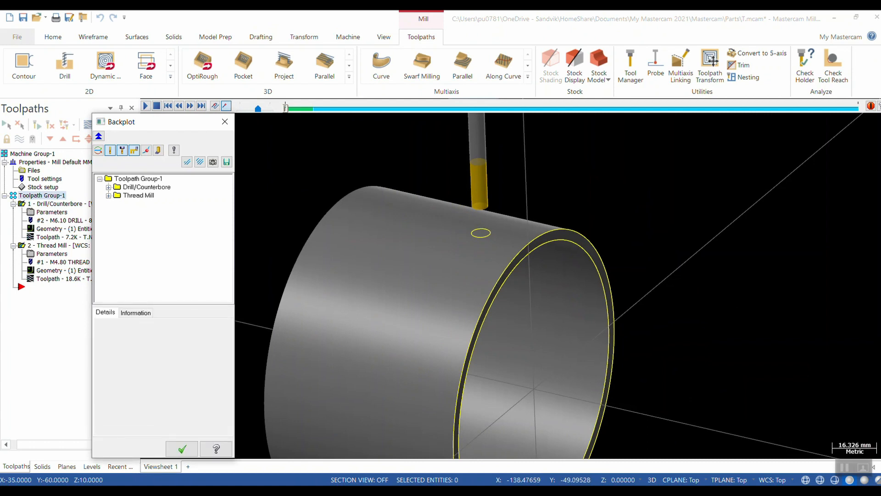
{"action": "left_click_drag", "start_coordinate": [163, 305], "coordinate": [162, 253]}
Step the backplot through the drill moves and into the thread mill arcs, checking the coordinates, then close it and restore the window size.
{"action": "key", "text": "s"}
{"action": "key", "text": "s"}
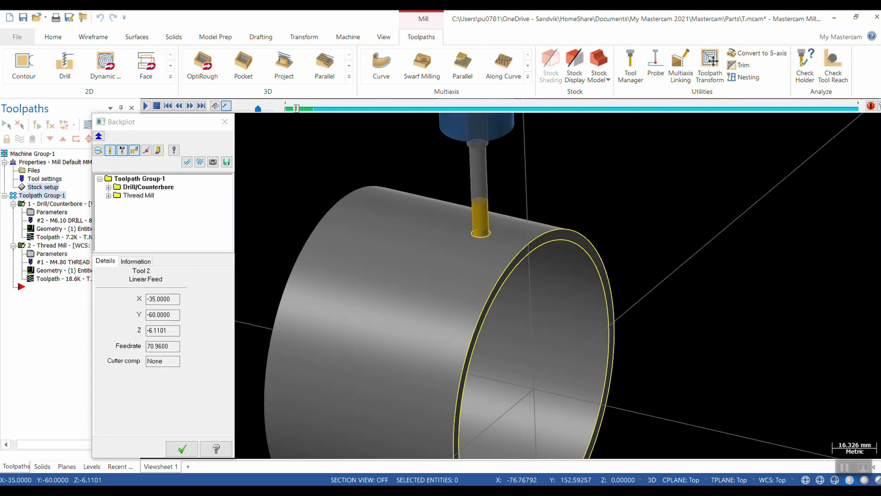
{"action": "key", "text": "s"}
{"action": "key", "text": "s"}
{"action": "key", "text": "s"}
{"action": "key", "text": "s"}
{"action": "key", "text": "s"}
{"action": "key", "text": "s"}
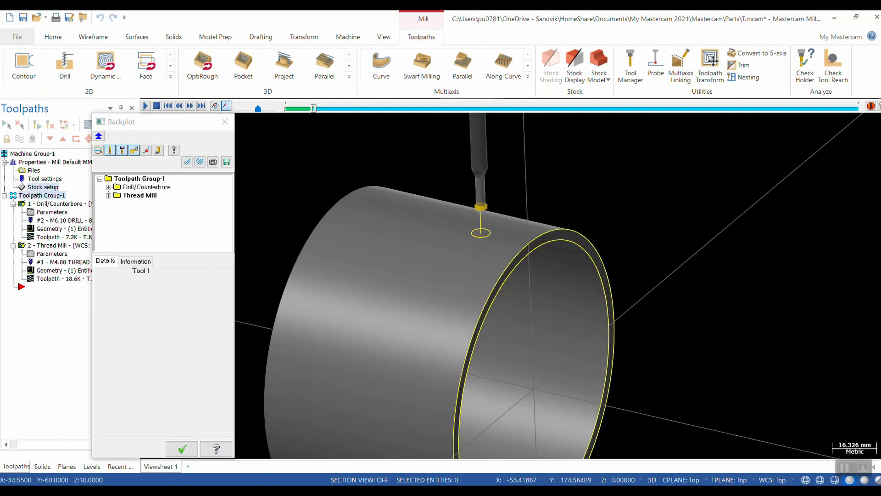
{"action": "key", "text": "s"}
{"action": "key", "text": "s"}
{"action": "key", "text": "s"}
{"action": "key", "text": "s"}
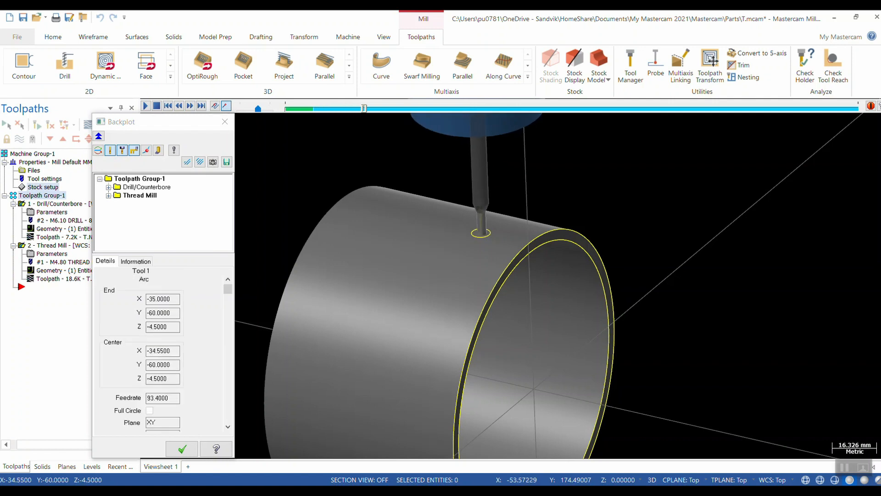
{"action": "key", "text": "Escape"}
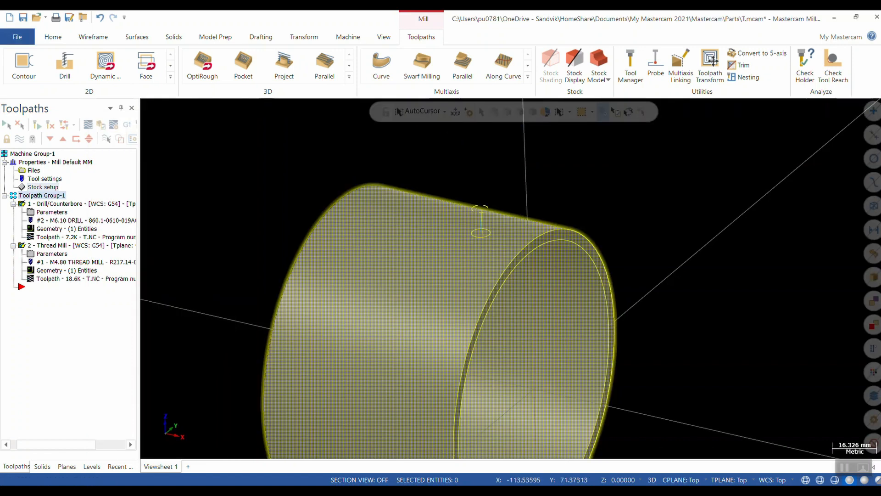
{"action": "left_click", "coordinate": [856, 17]}
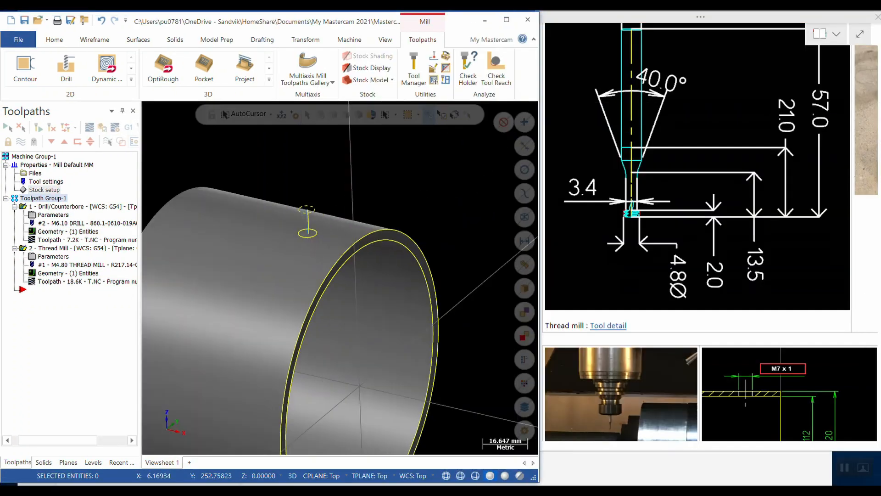